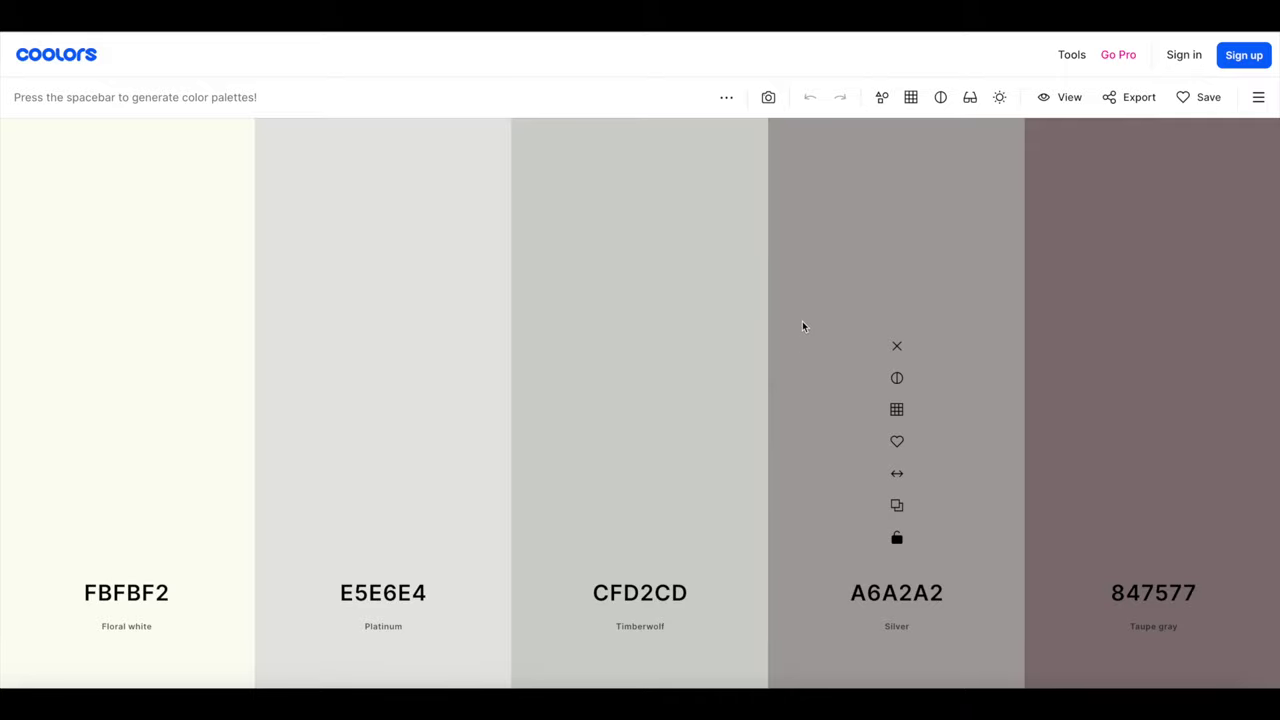
- Generate palettes until Magenta haze, Mint cream, Sage, Khaki and Rose taupe appear, then lock Magenta haze
key("space")
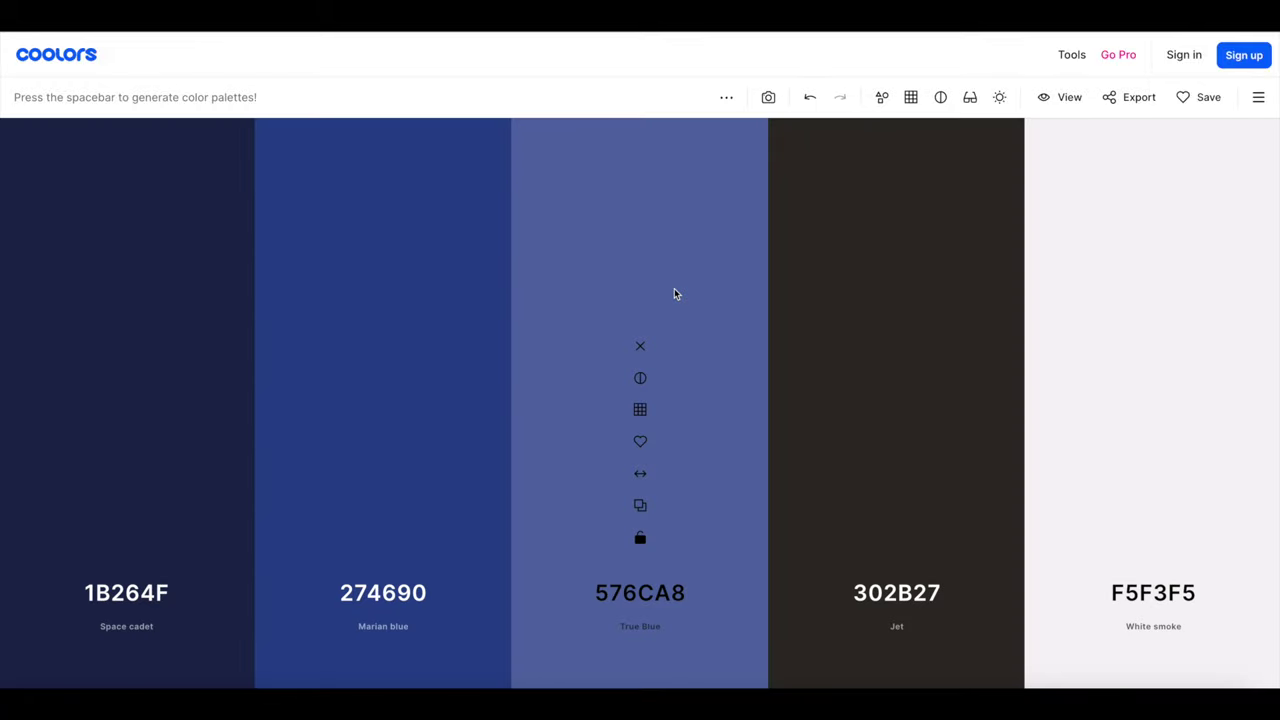
key("space")
key("space")
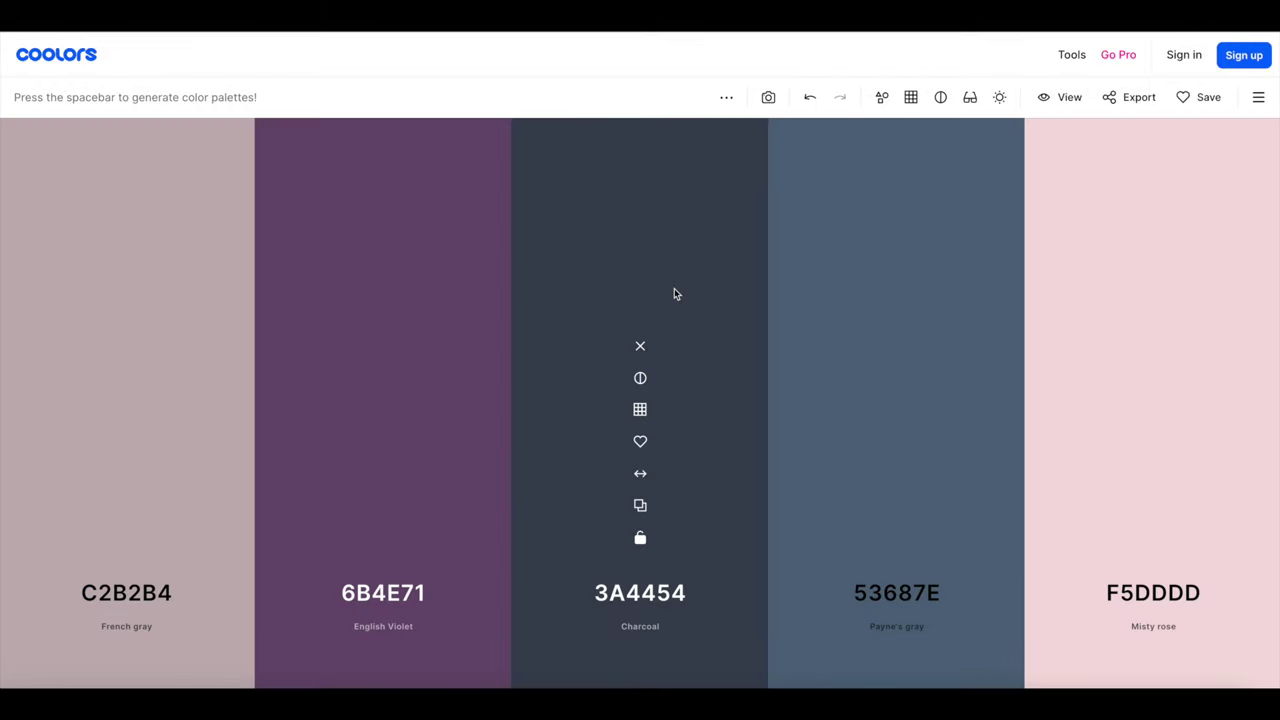
key("space")
key("space")
key("space")
key("space")
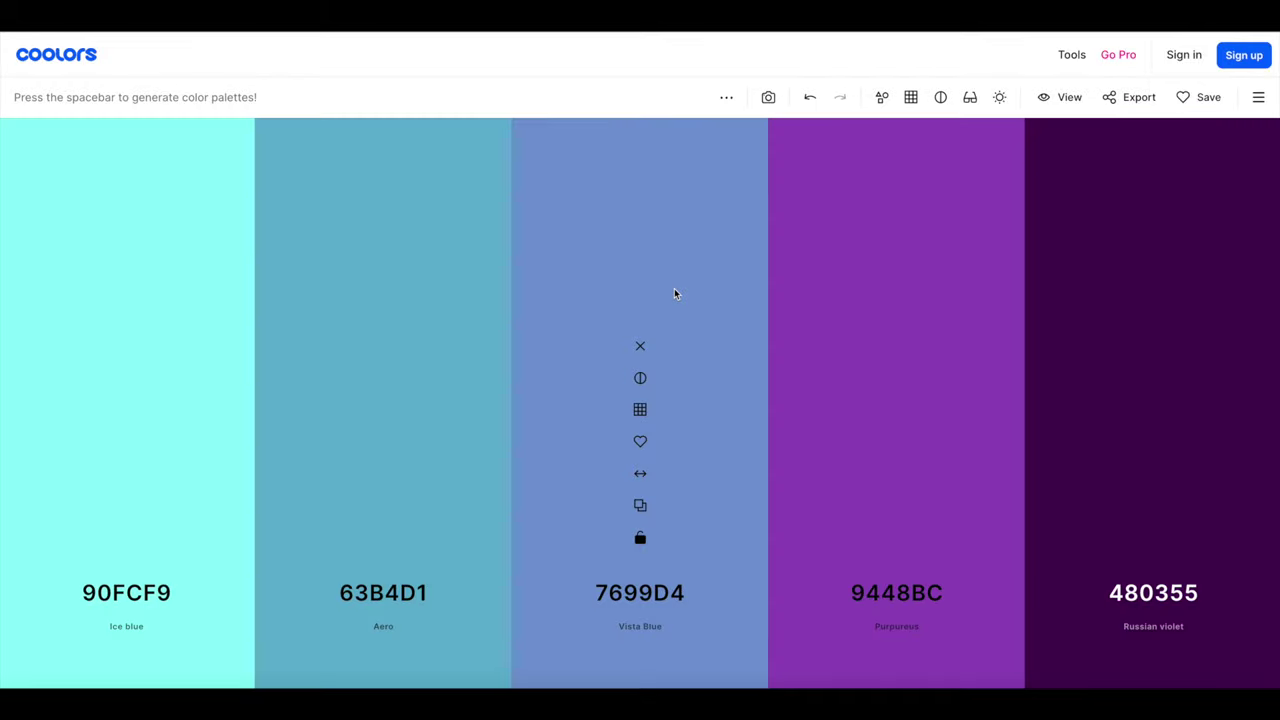
key("space")
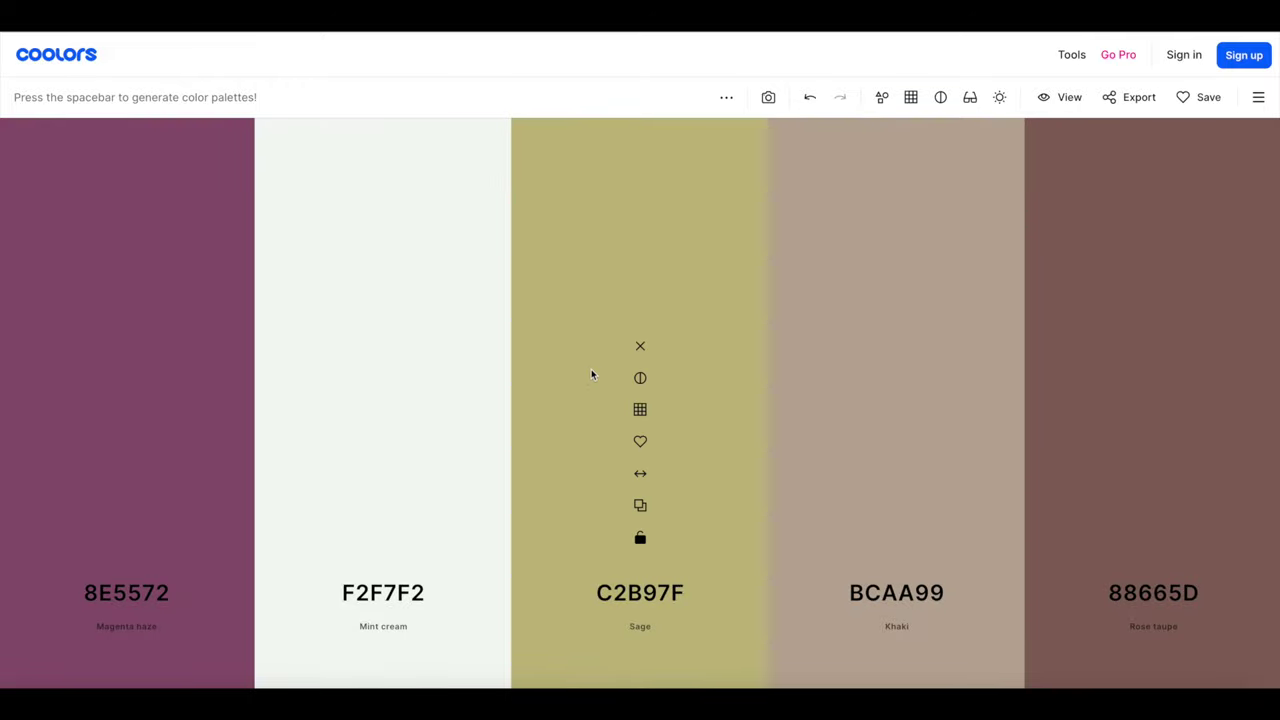
mouse_move(131, 400)
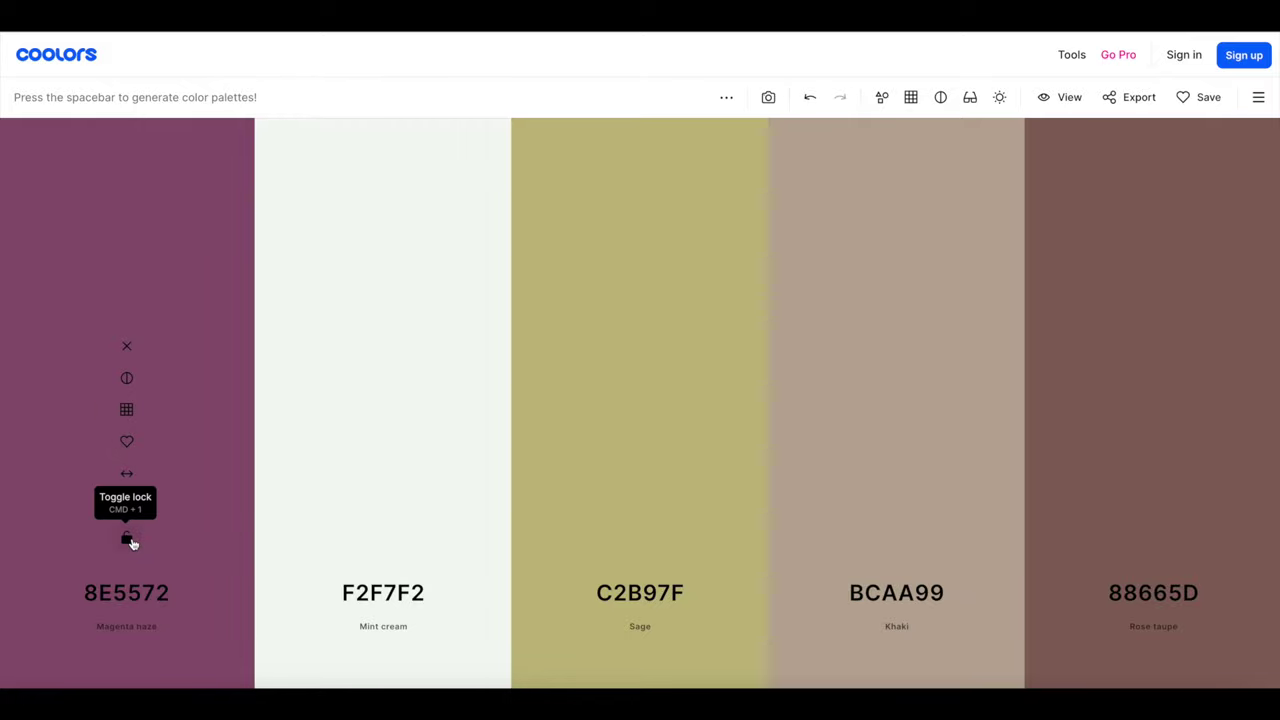
left_click(129, 540)
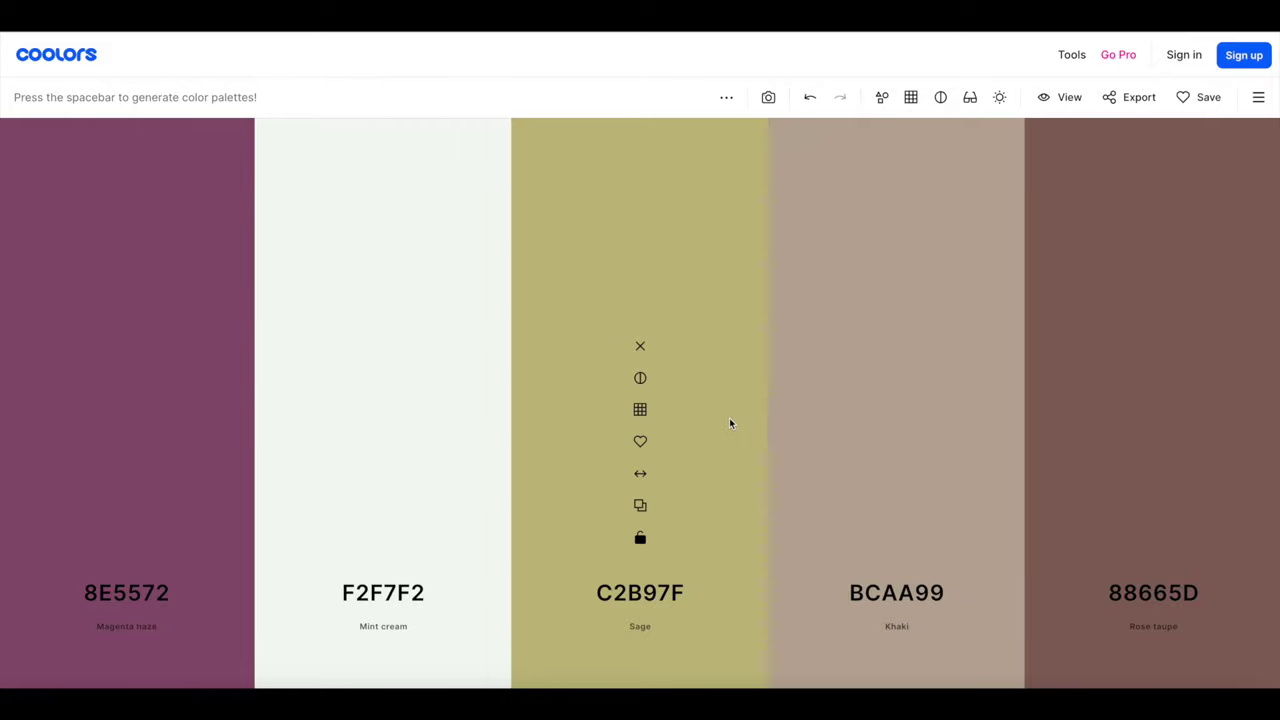
- Add a colour column after Magenta haze, then remove the added Rose quartz column
mouse_move(743, 431)
left_click(254, 408)
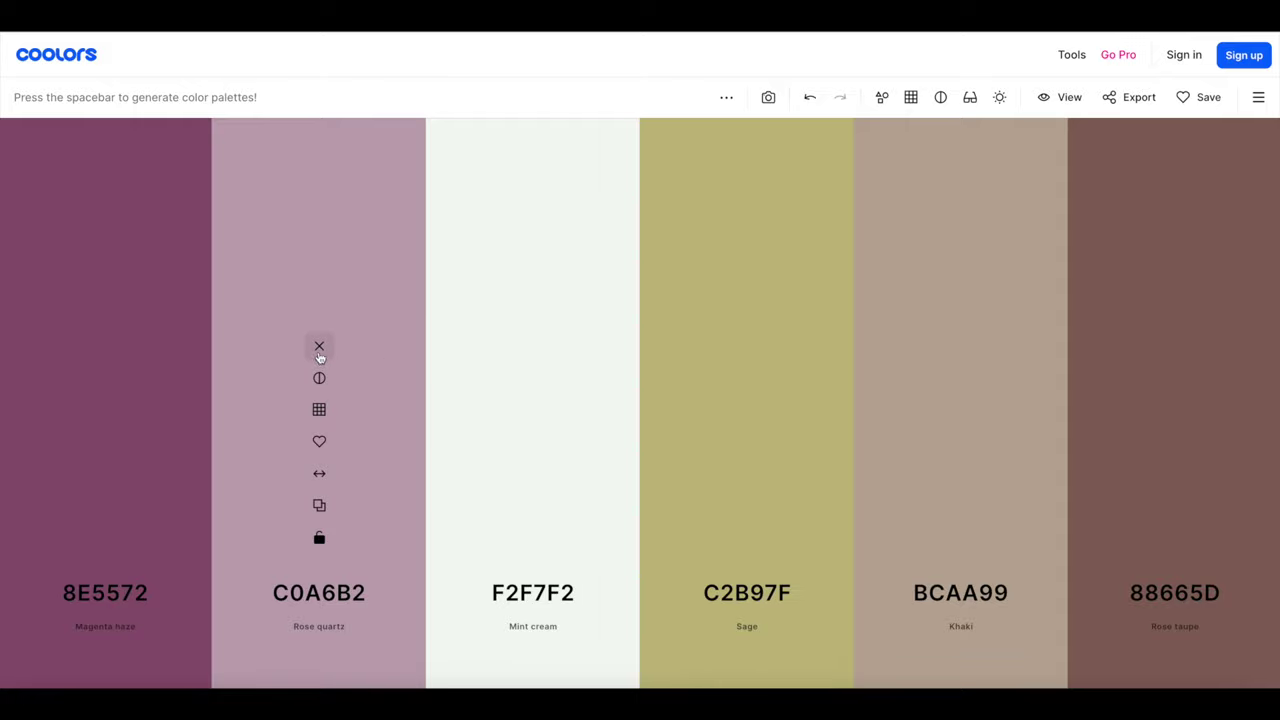
left_click(319, 346)
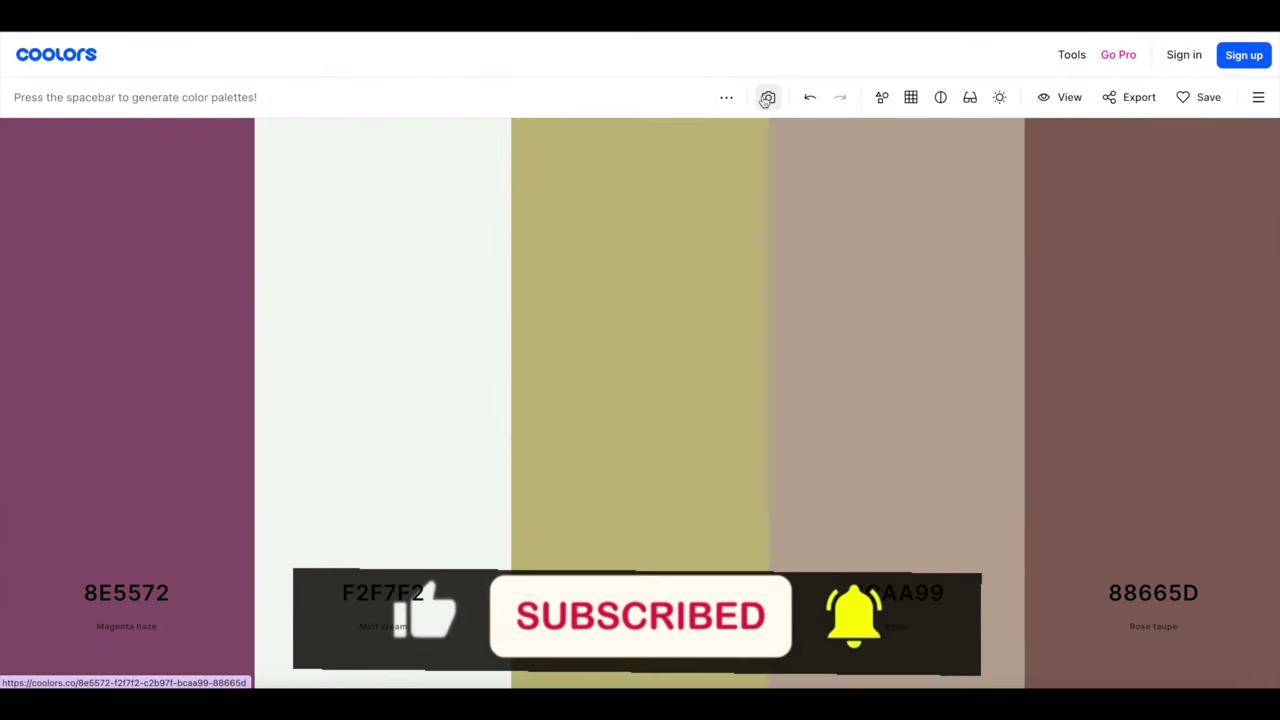
- Paste the Bloom & Wick logo into the image picker to extract its colours
mouse_move(726, 303)
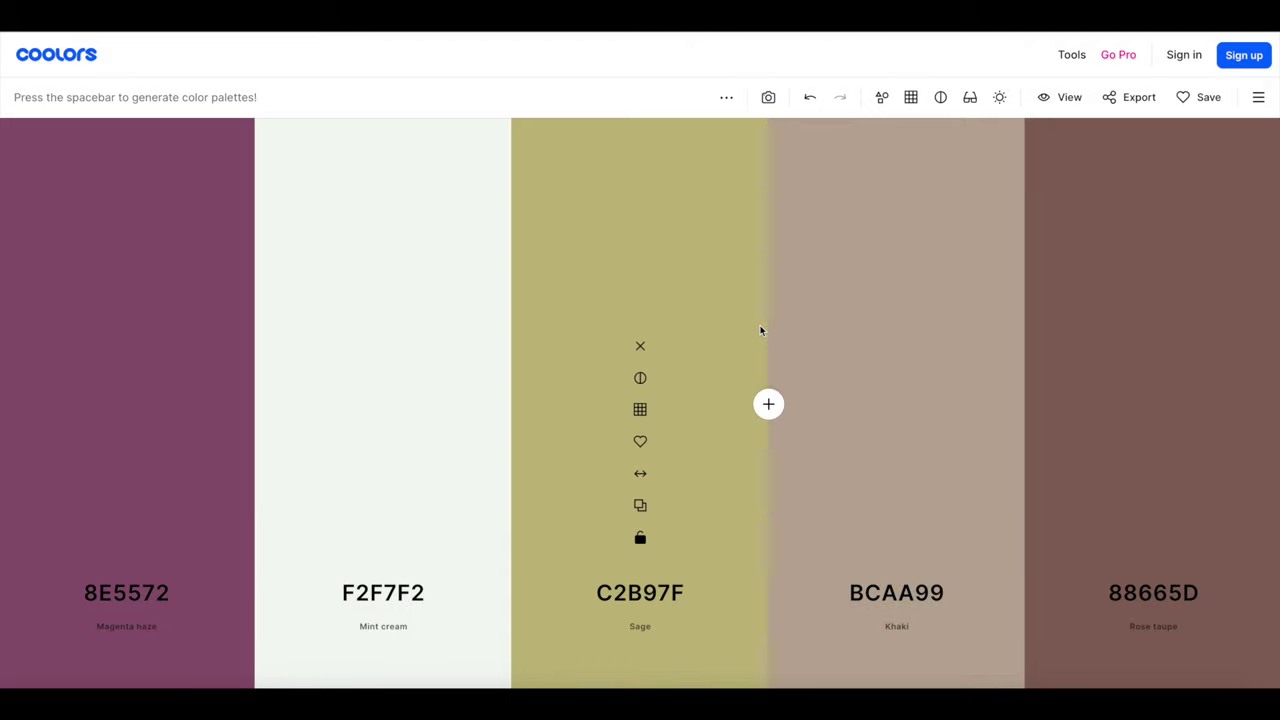
mouse_move(838, 356)
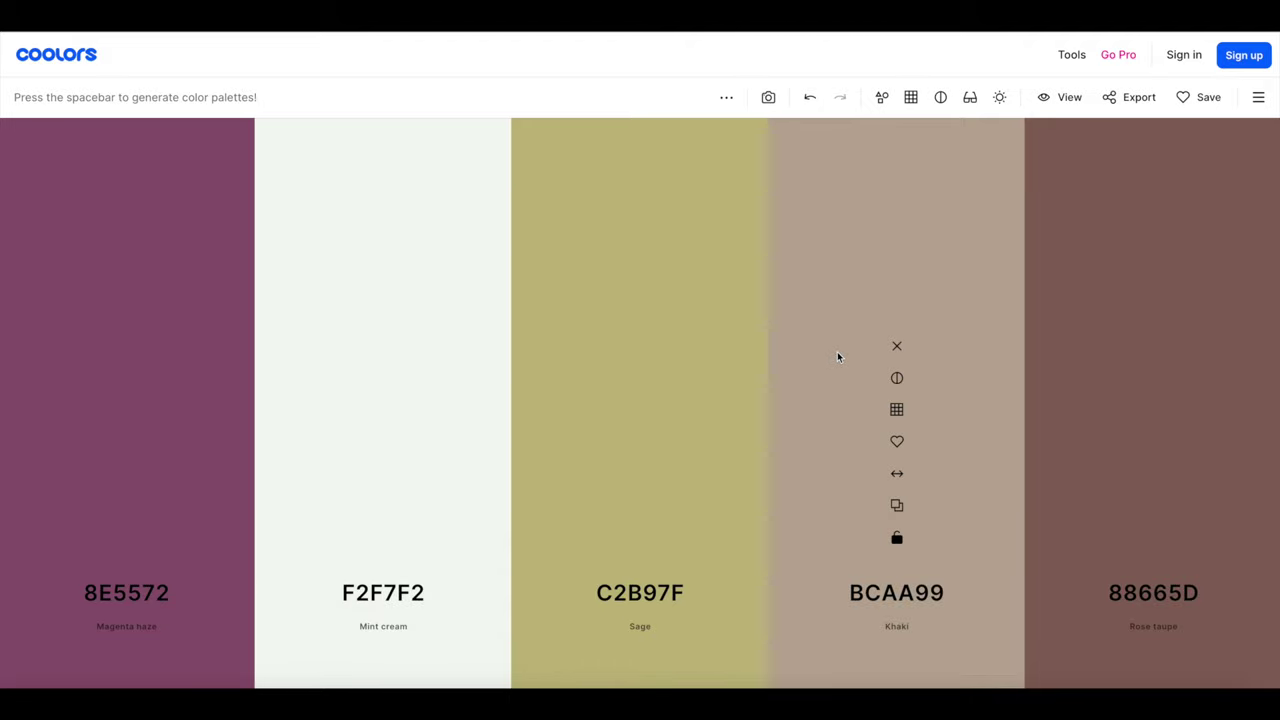
key("ctrl+v")
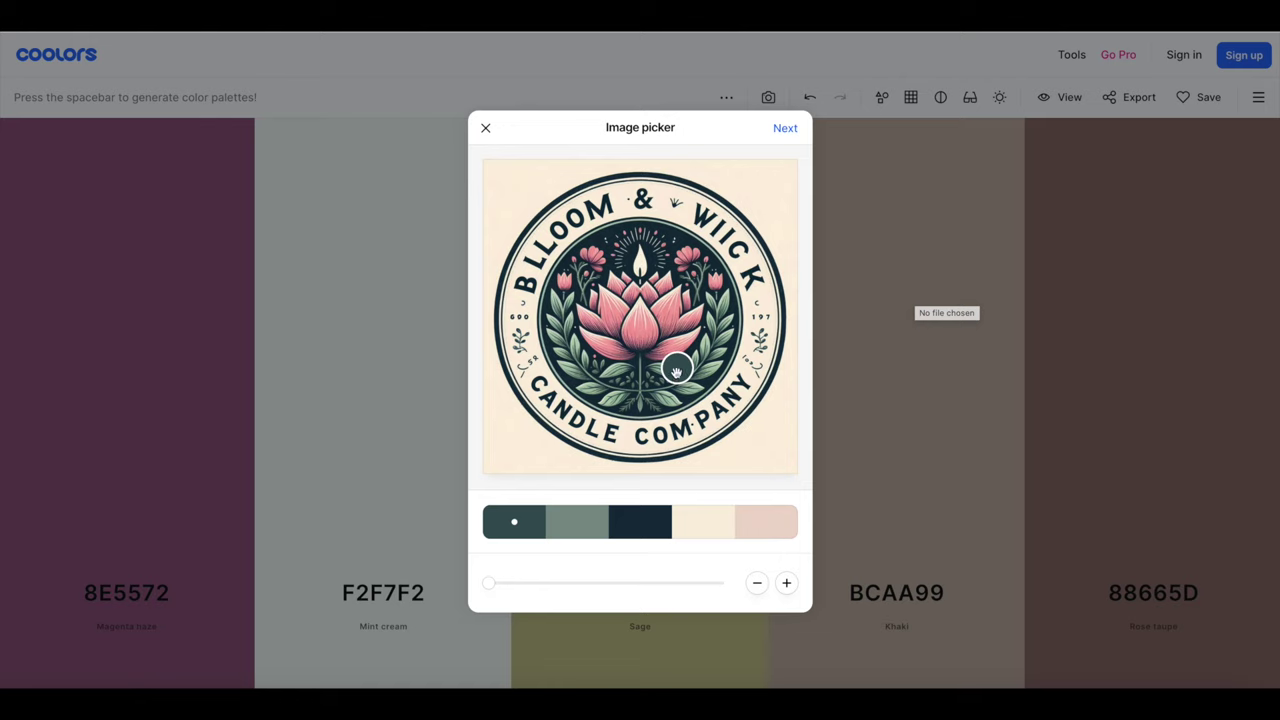
- Sample the lotus petal pink FDA3A2 and show its HSB and RGB codes
left_click_drag(676, 370, 649, 331)
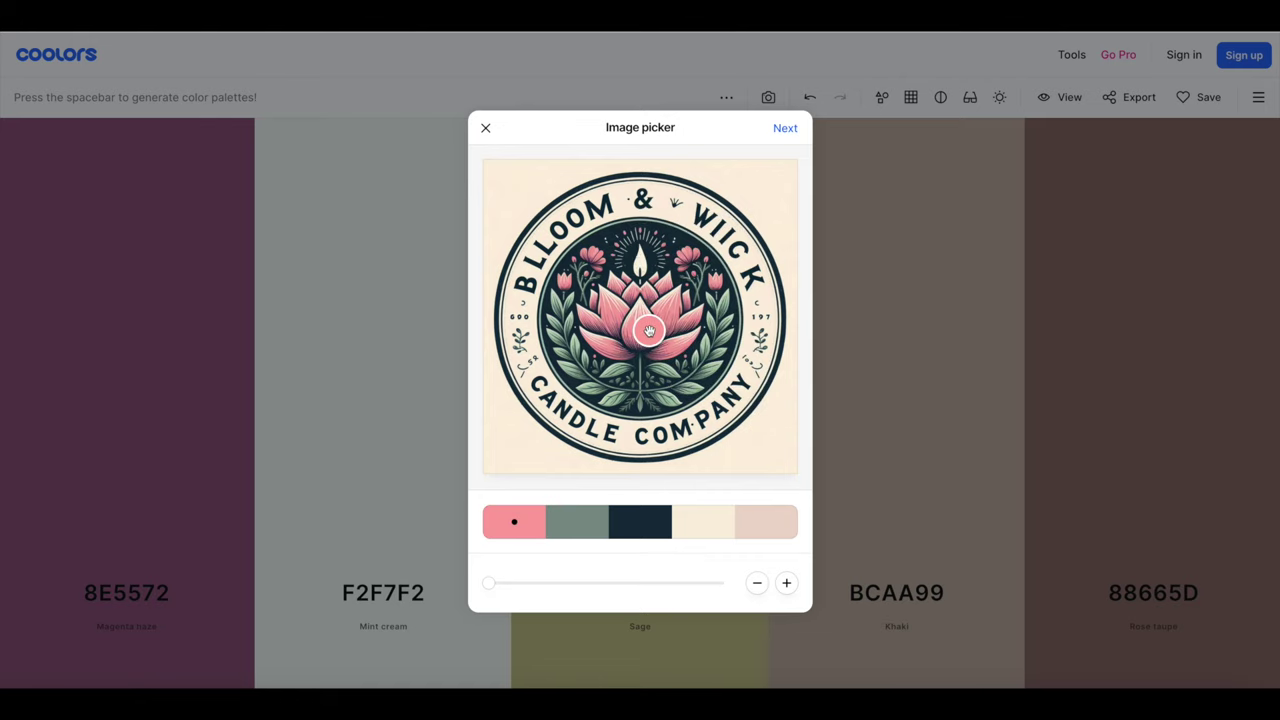
left_click(649, 331)
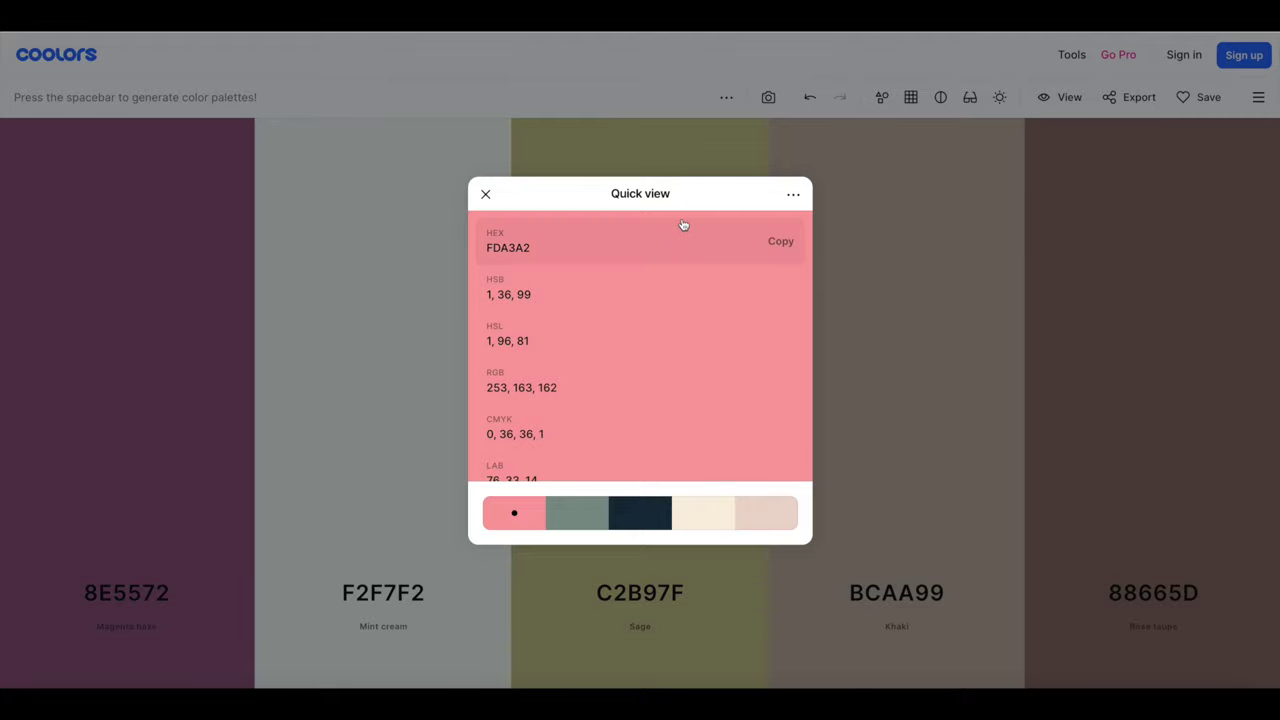
- Check the pink's HEX and RGB values, then close Quick view for the image picker
mouse_move(541, 266)
mouse_move(533, 398)
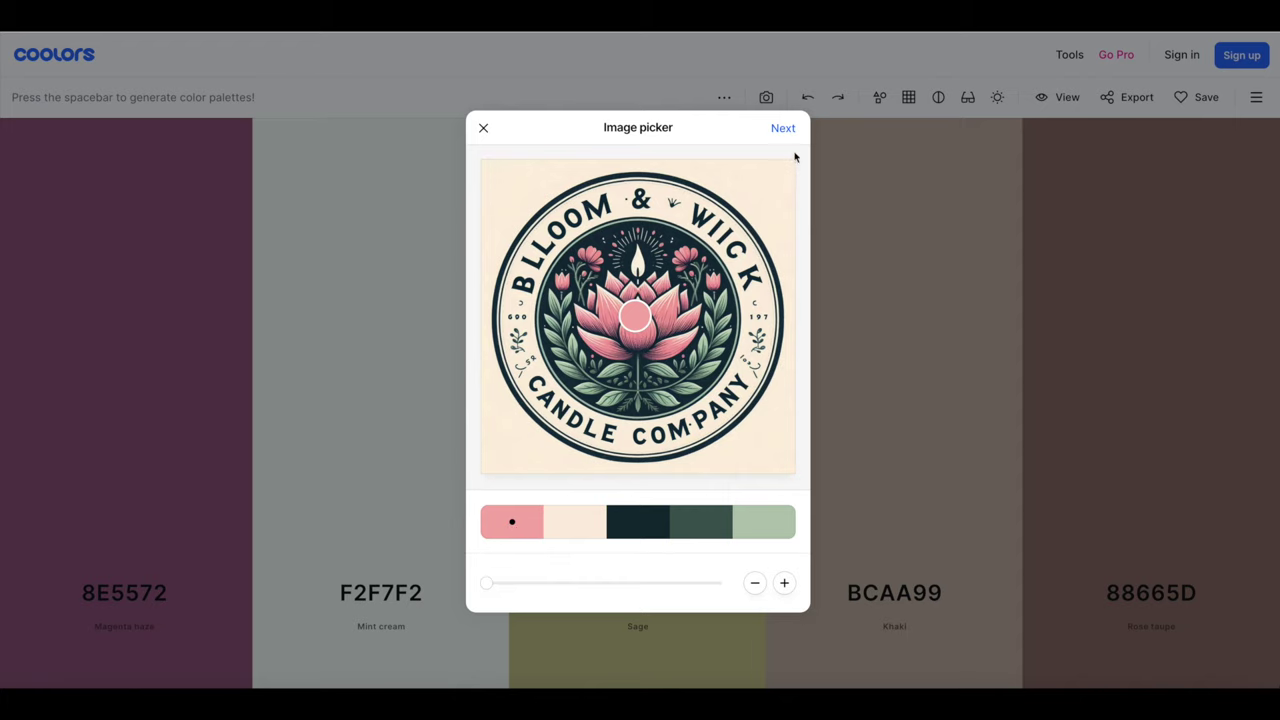
- Export the extracted logo palette from the palette options menu
left_click(783, 129)
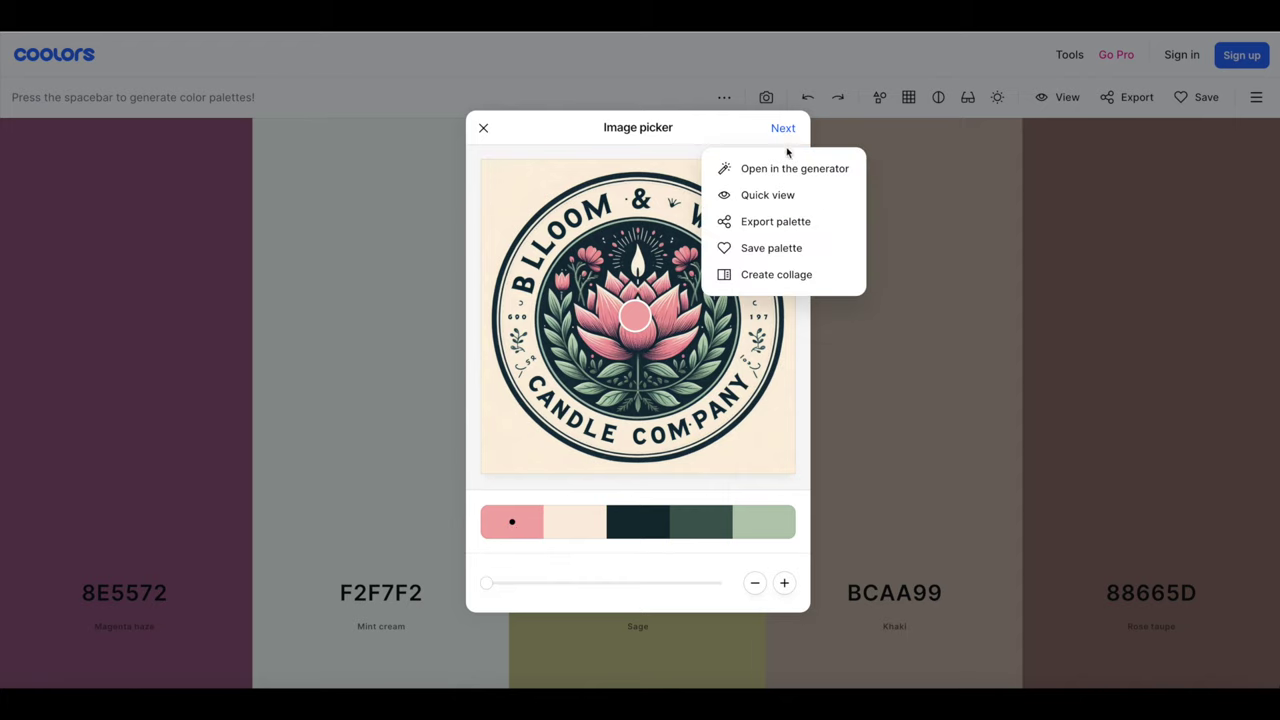
left_click(774, 232)
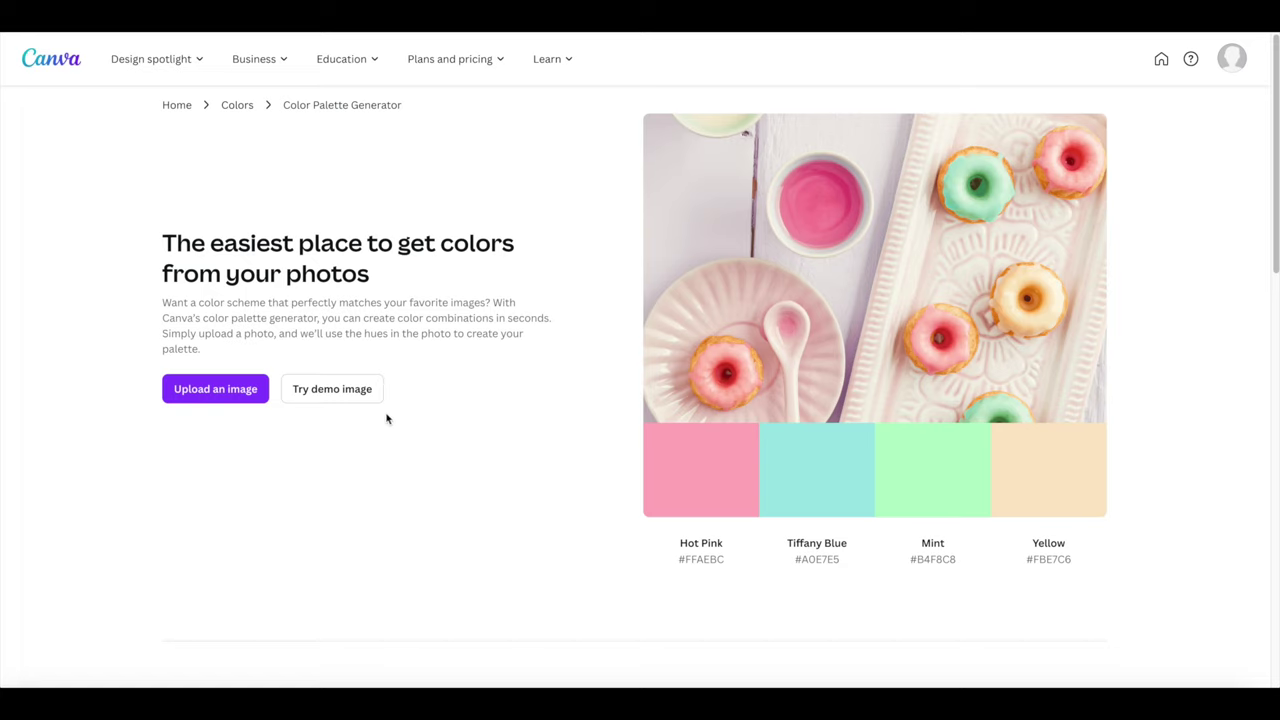
- Cycle through three Canva demo photo palettes, then use the candle logo as the source image
left_click(340, 397)
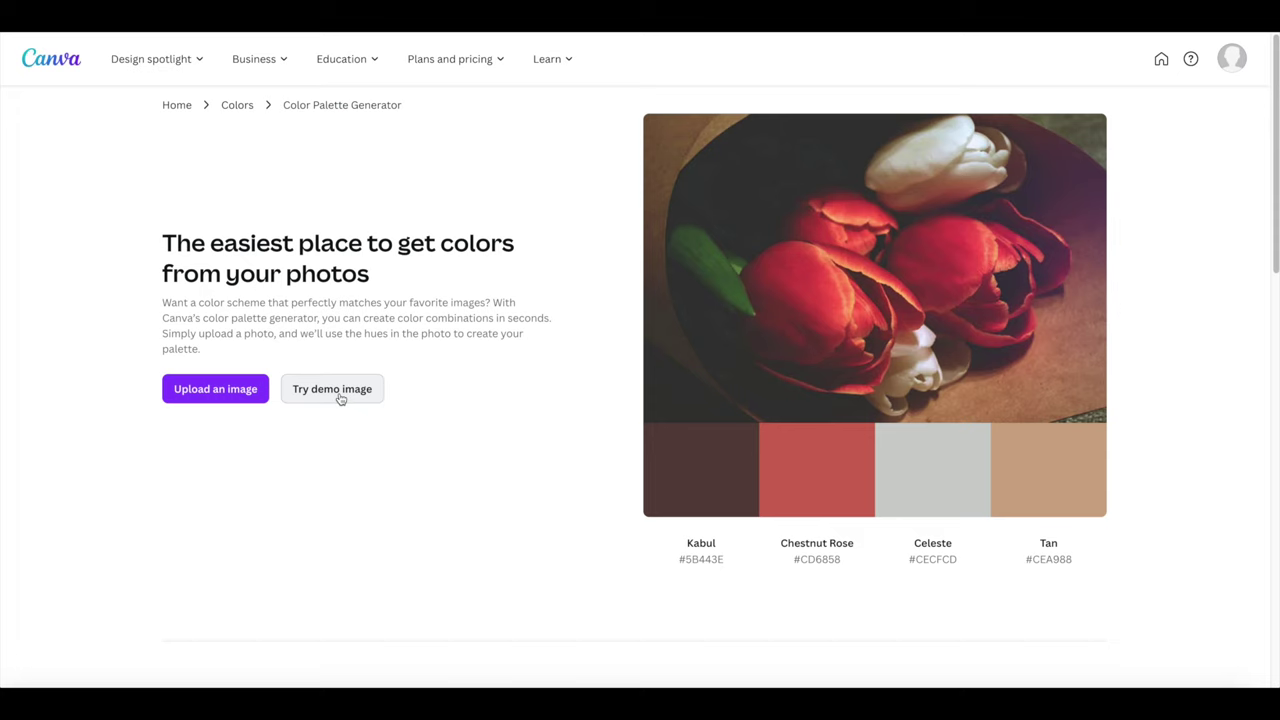
left_click(340, 397)
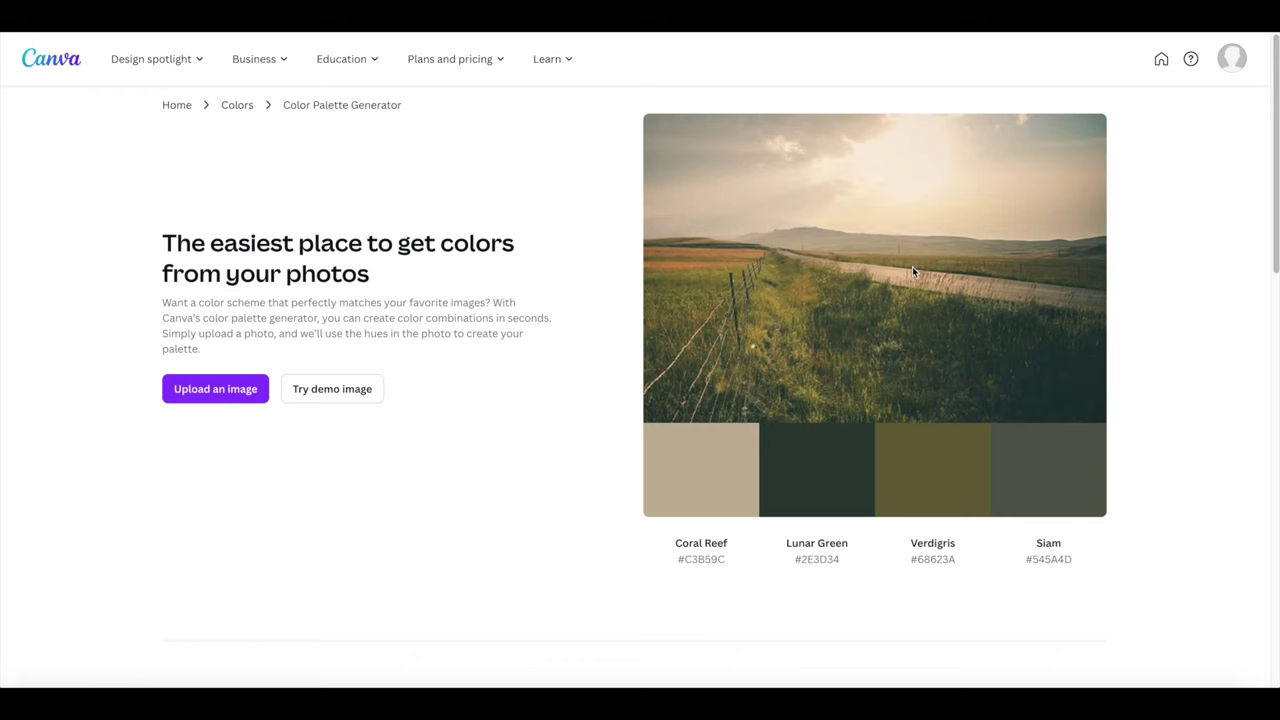
left_click(320, 398)
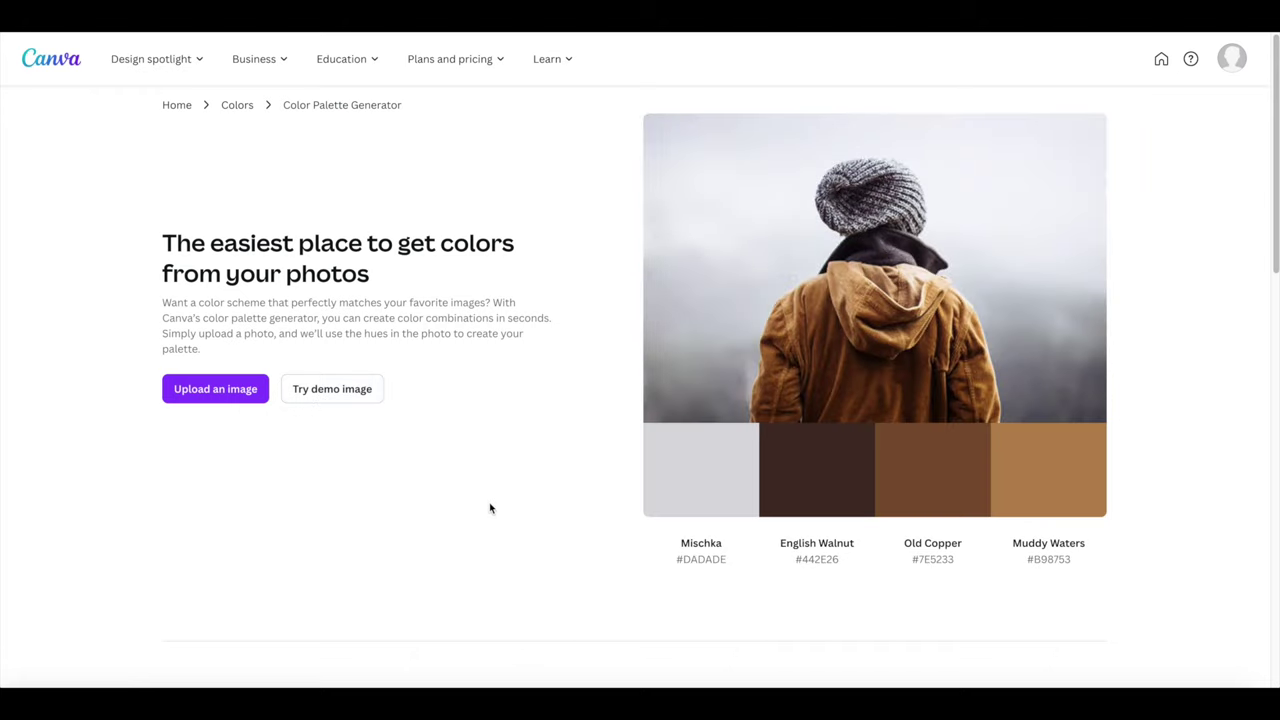
left_click(247, 398)
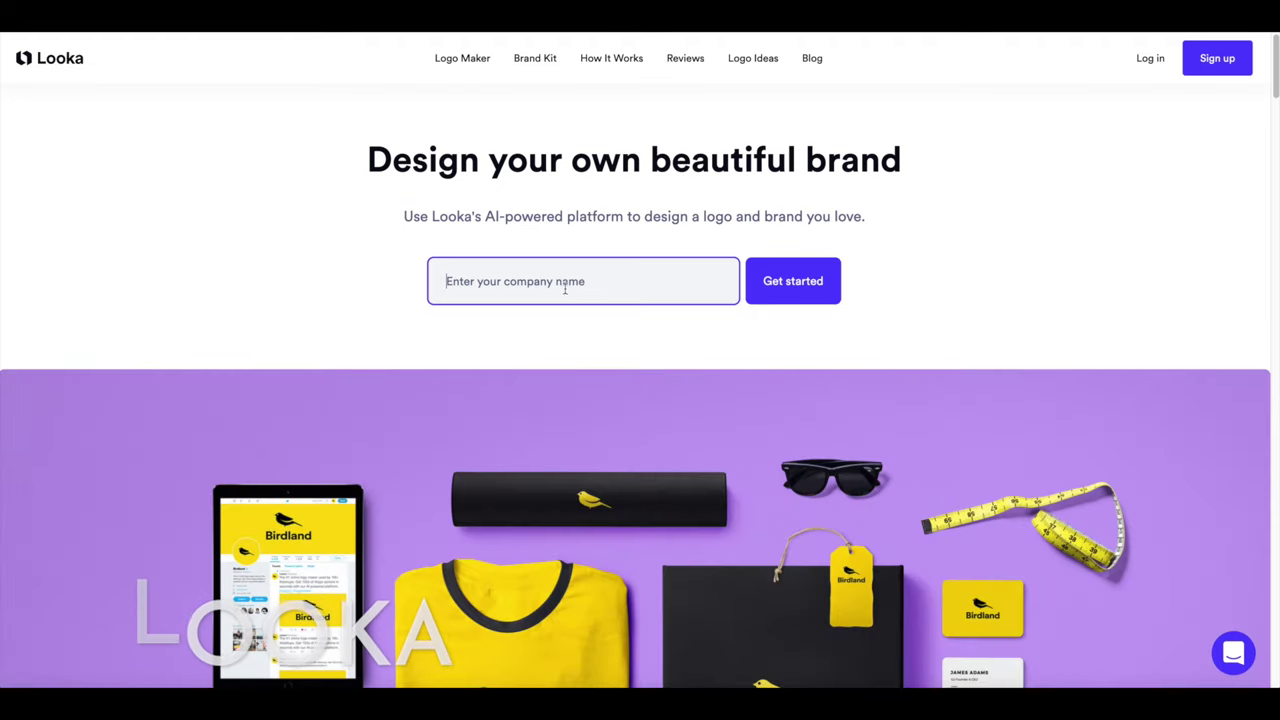
- Enter 'Bloom & Wick' as the company name and move on to the industry field
type("Blbal")
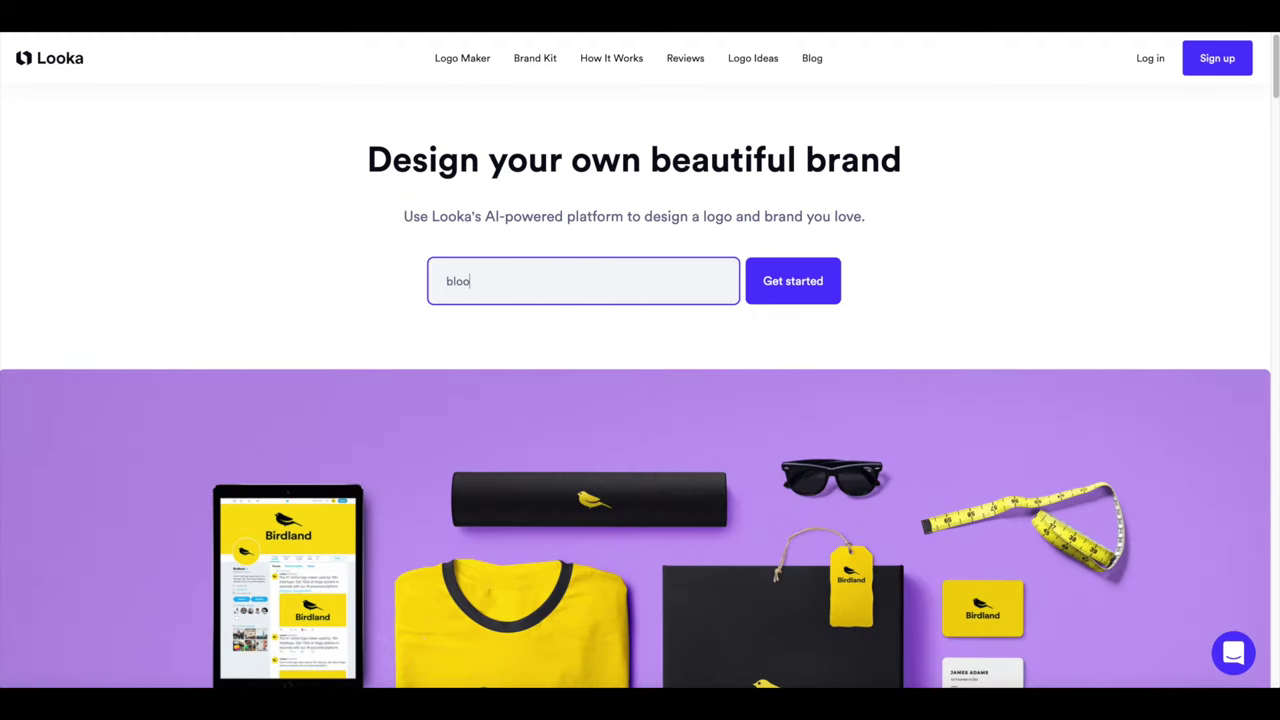
key("BackSpace")
key("BackSpace")
key("BackSpace")
key("BackSpace")
key("BackSpace")
type("Bloom & Wick")
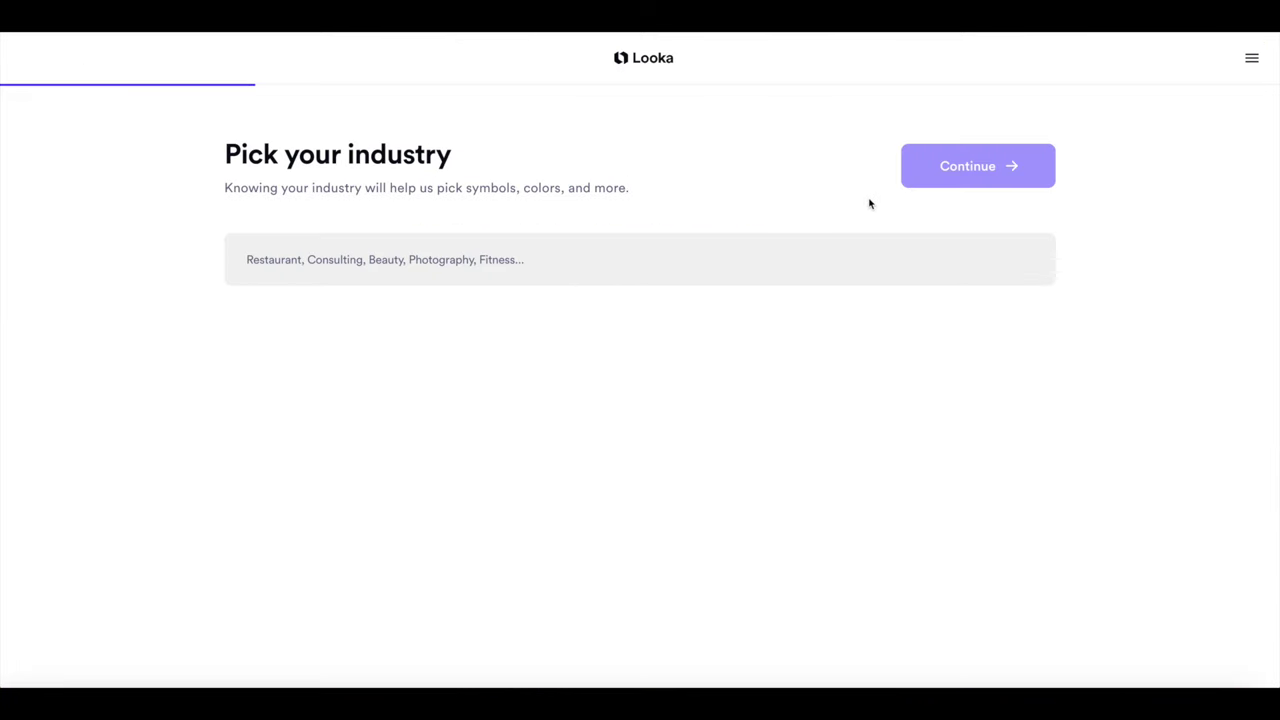
left_click(437, 263)
- Set the industry to Candles and continue to logo inspiration
type("Candles")
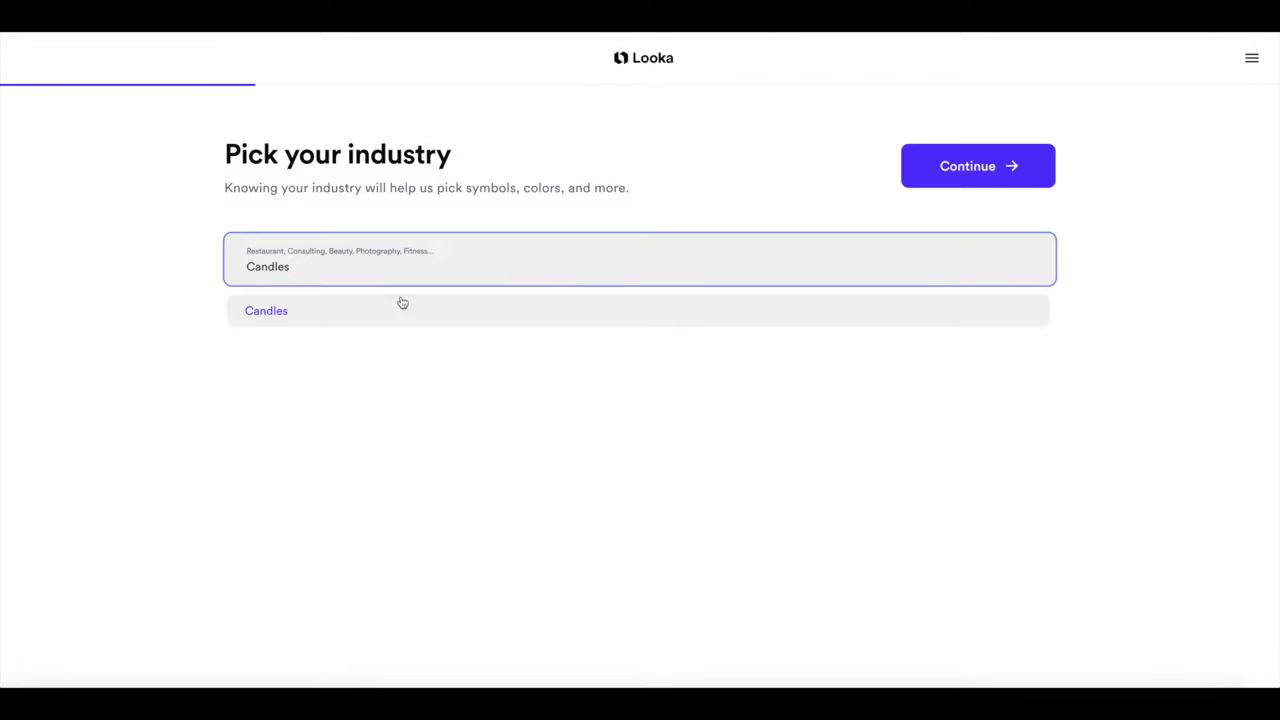
left_click(331, 311)
left_click(966, 170)
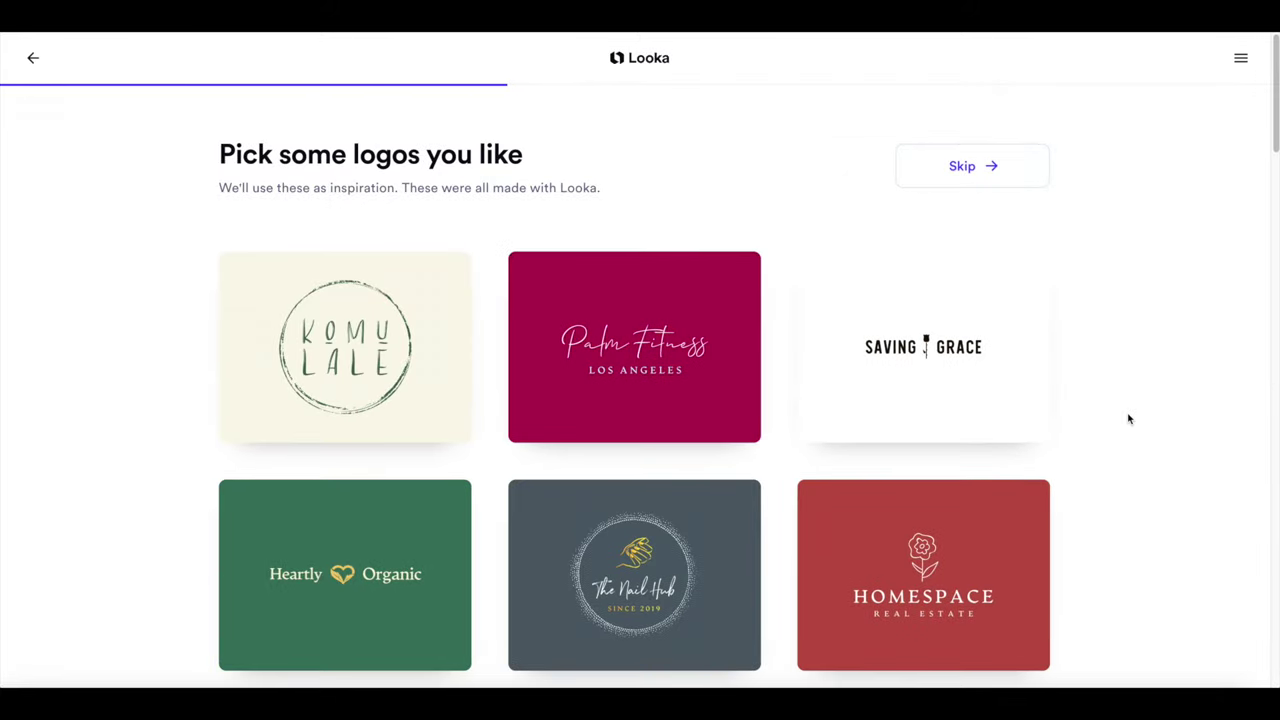
- Mark the Saving Grace and Casey's Corner logos as inspiration
left_click(946, 371)
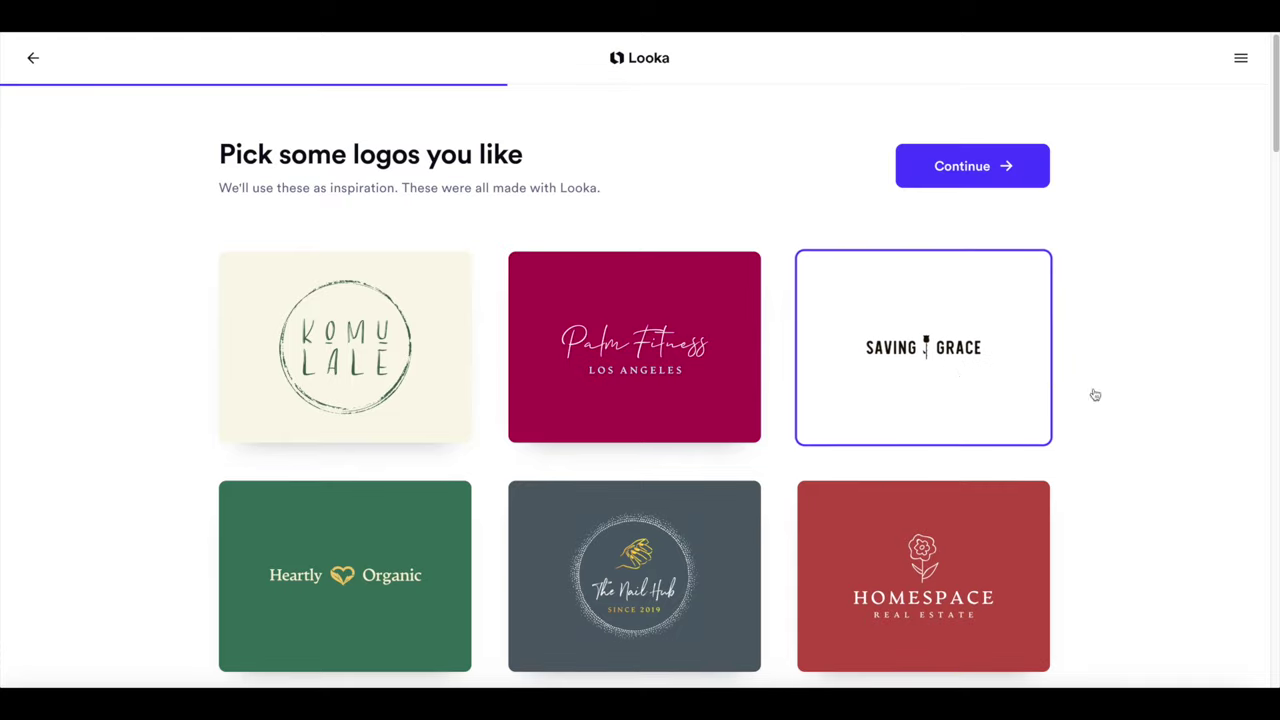
scroll(1133, 404, "down", 3)
scroll(900, 480, "down", 1)
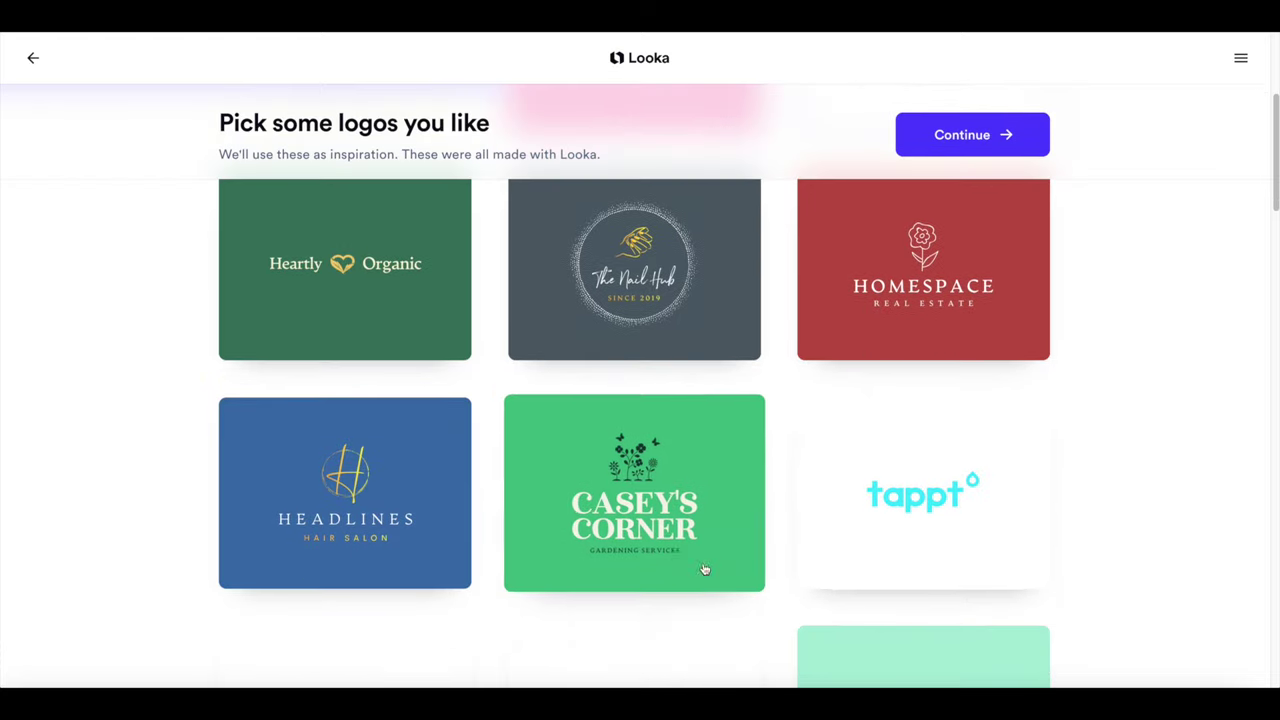
left_click(711, 480)
scroll(1020, 503, "down", 3)
scroll(1009, 448, "down", 3)
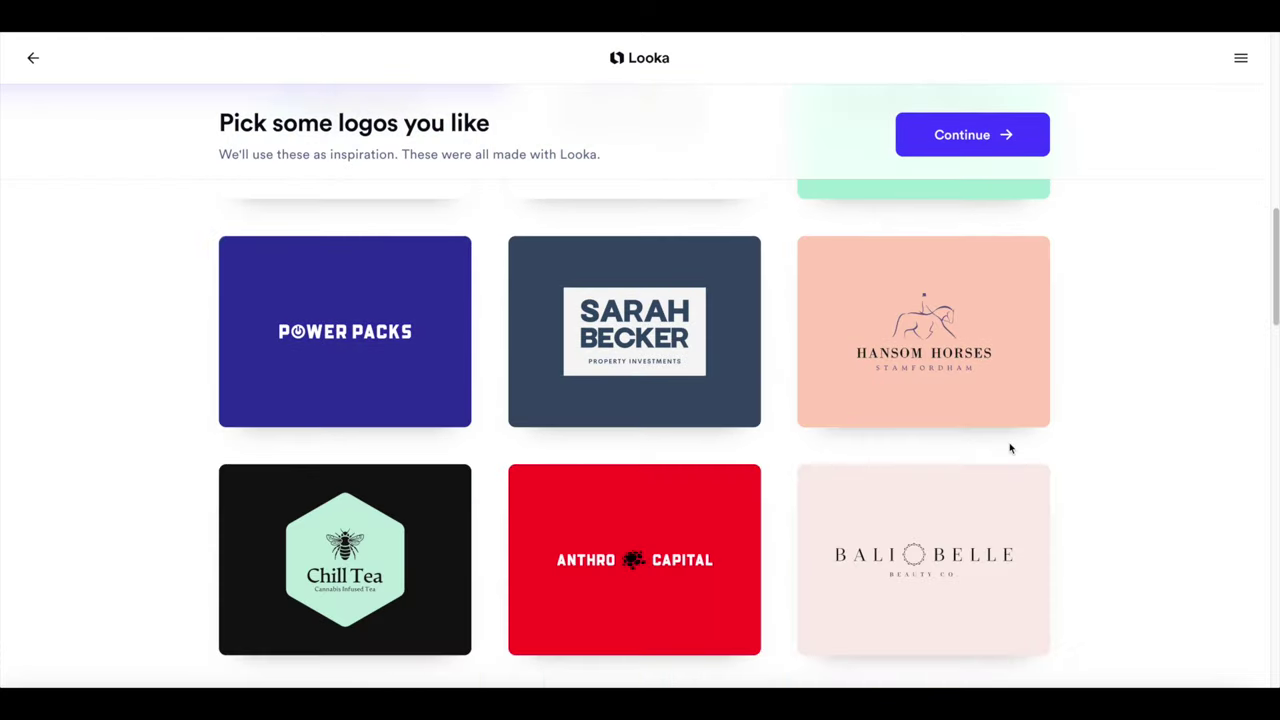
scroll(1111, 509, "down", 4)
scroll(1111, 509, "down", 2)
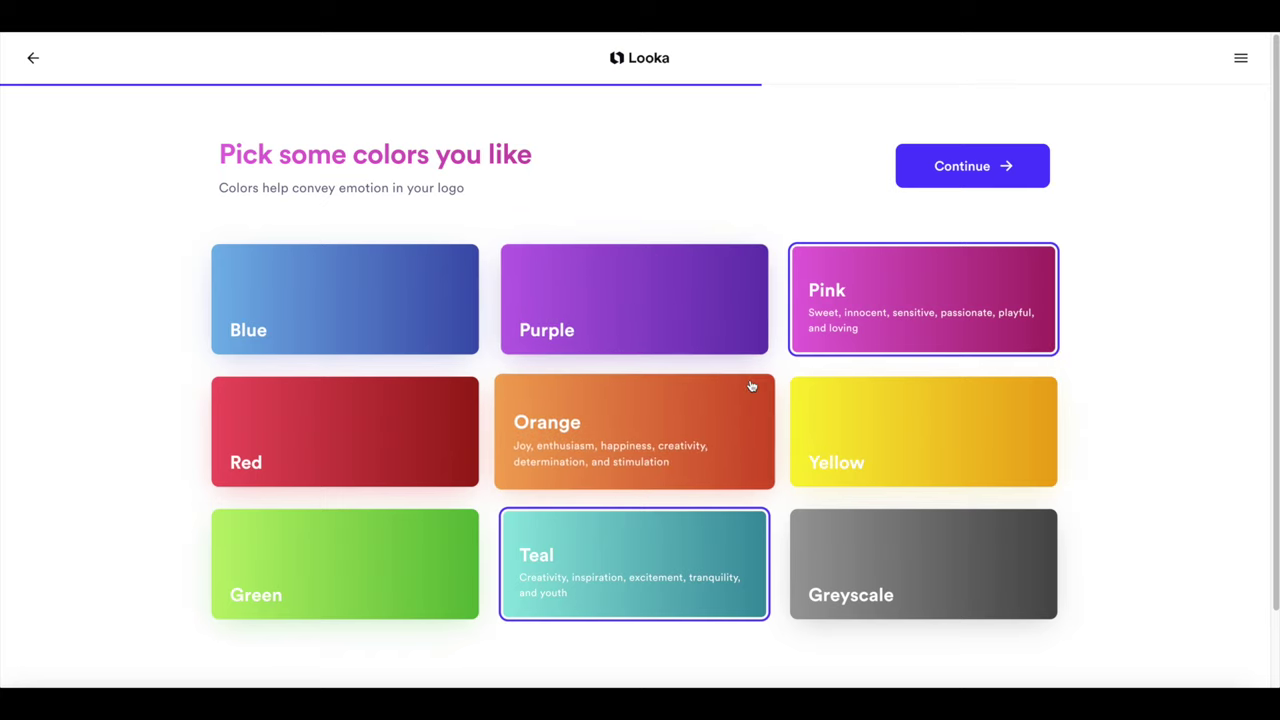
- Keep Teal, add Purple and drop Pink from the preferred logo colours
left_click(691, 558)
left_click(691, 558)
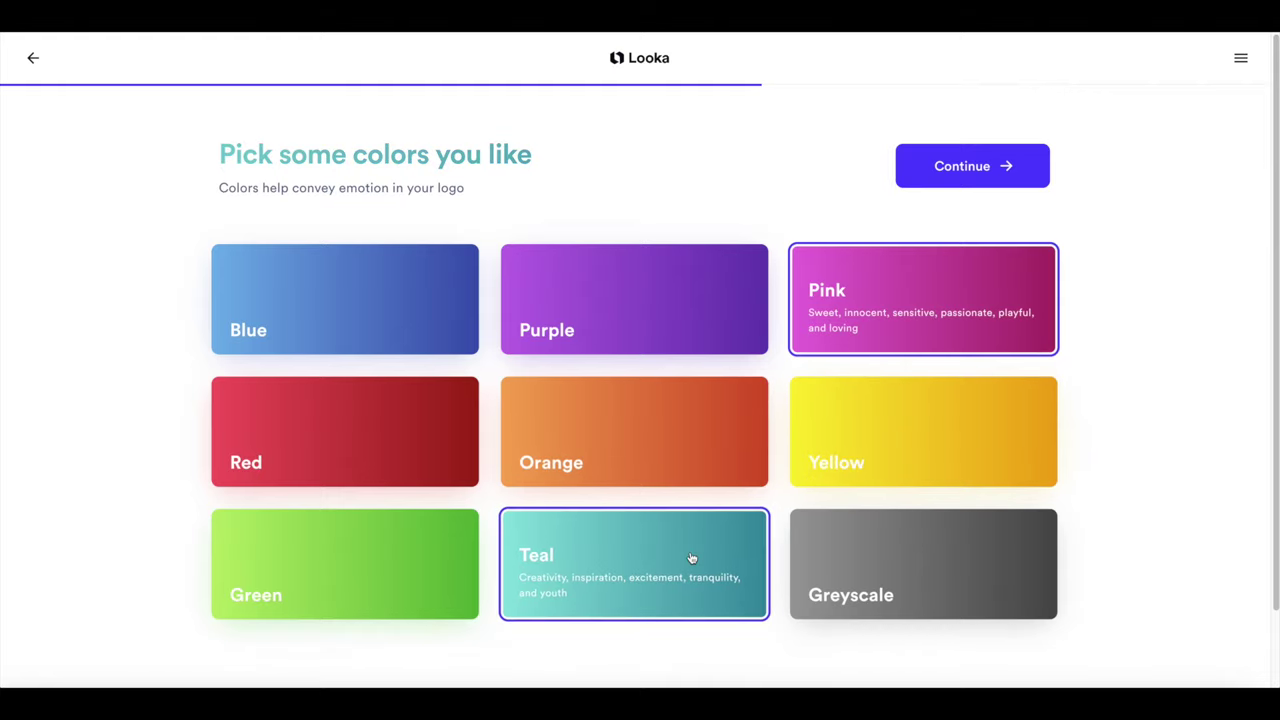
left_click(671, 335)
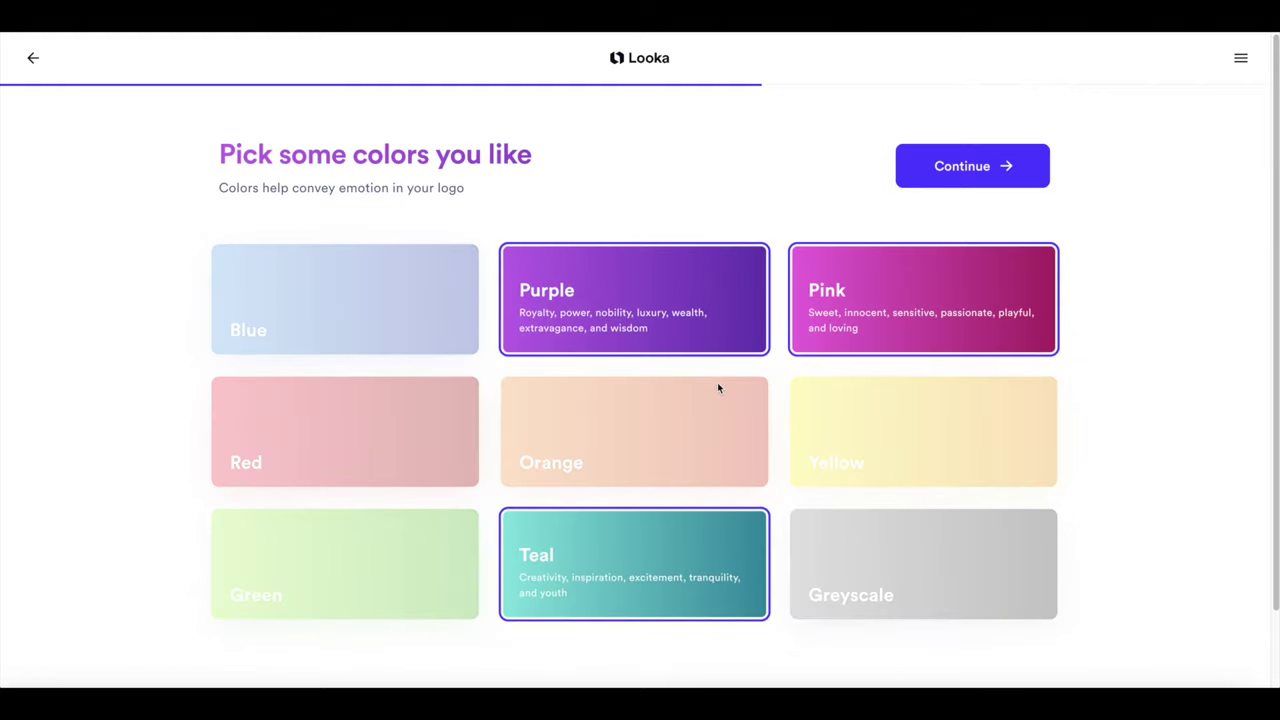
left_click(823, 331)
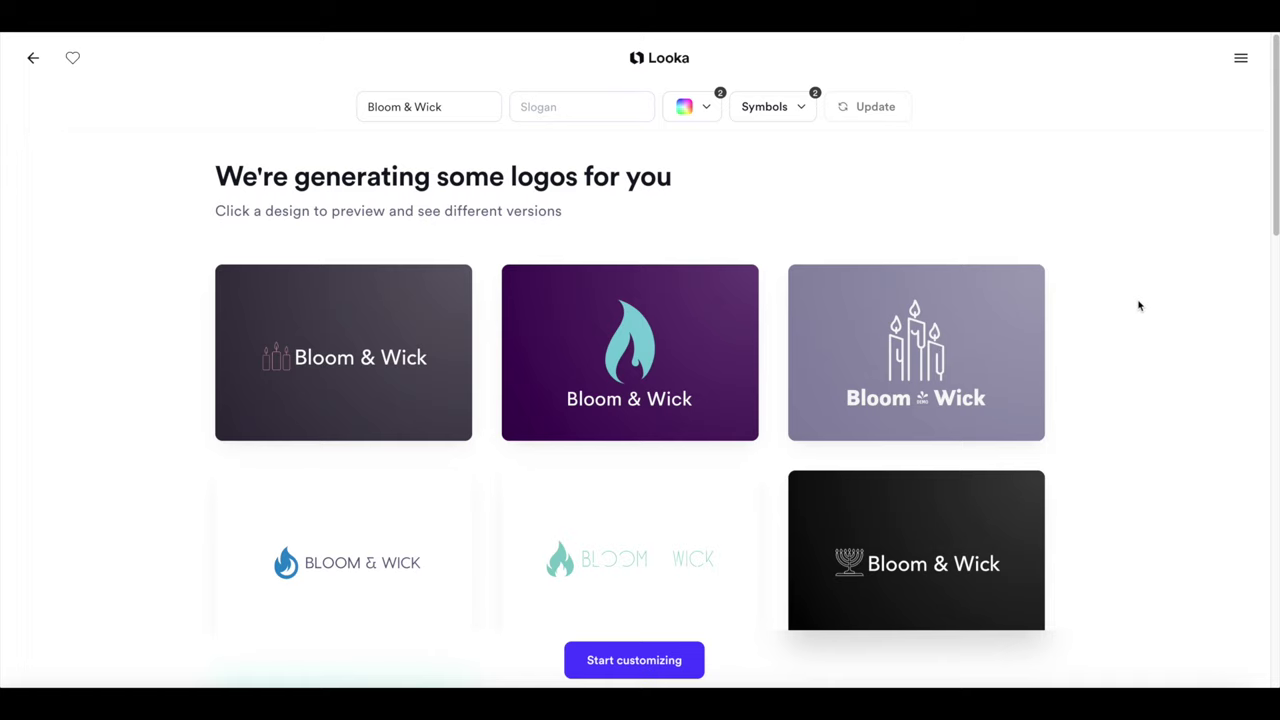
- Load more Bloom & Wick logo designs and browse further down the results
scroll(1138, 305, "down", 1)
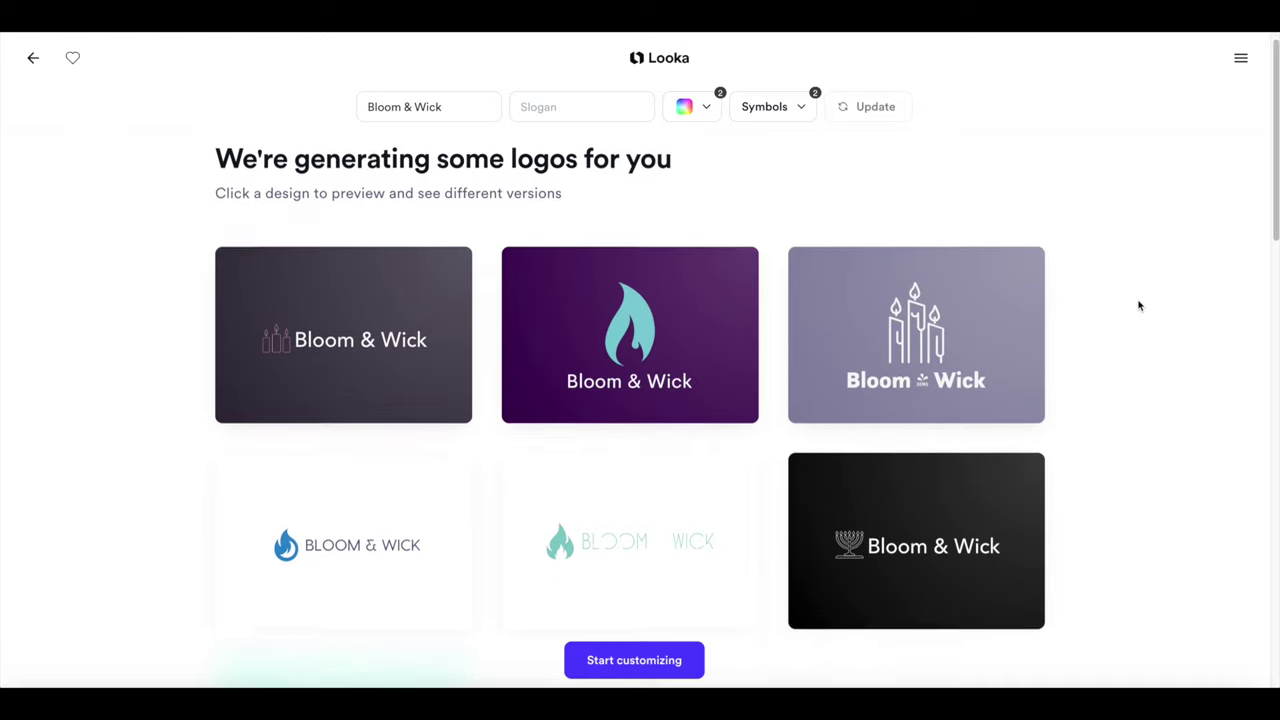
scroll(1138, 305, "down", 10)
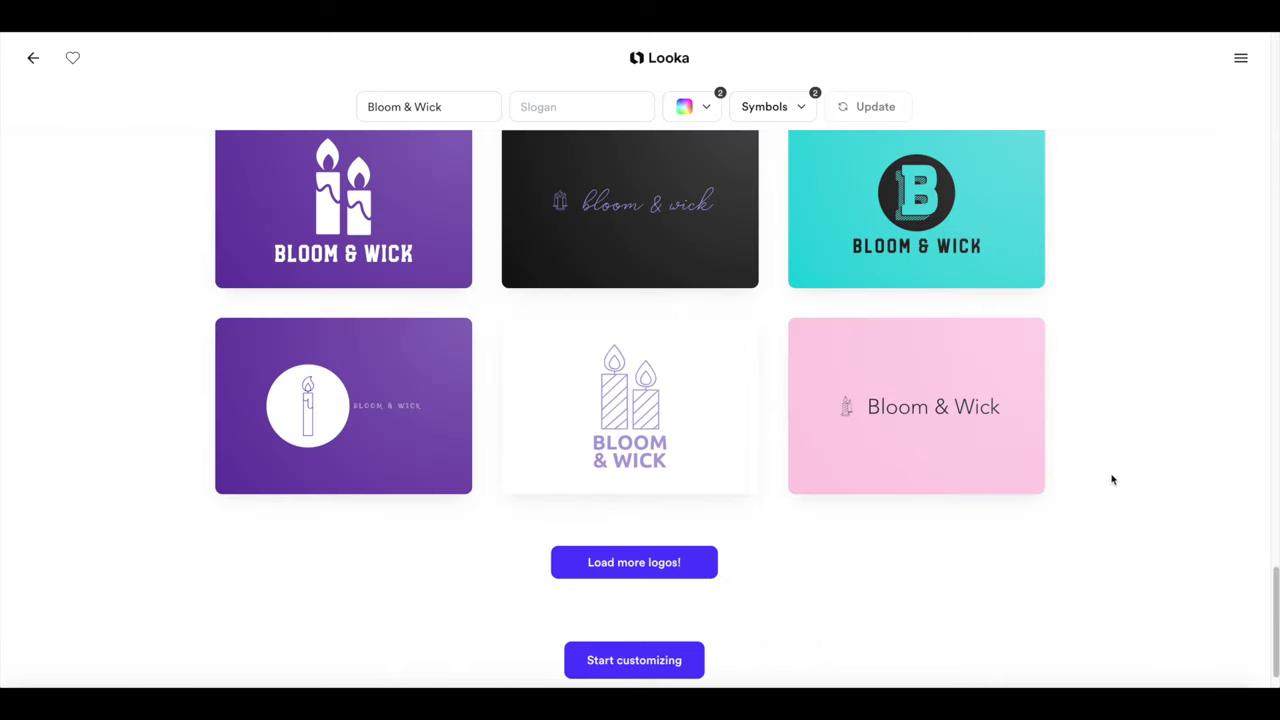
left_click(704, 562)
scroll(1086, 523, "down", 5)
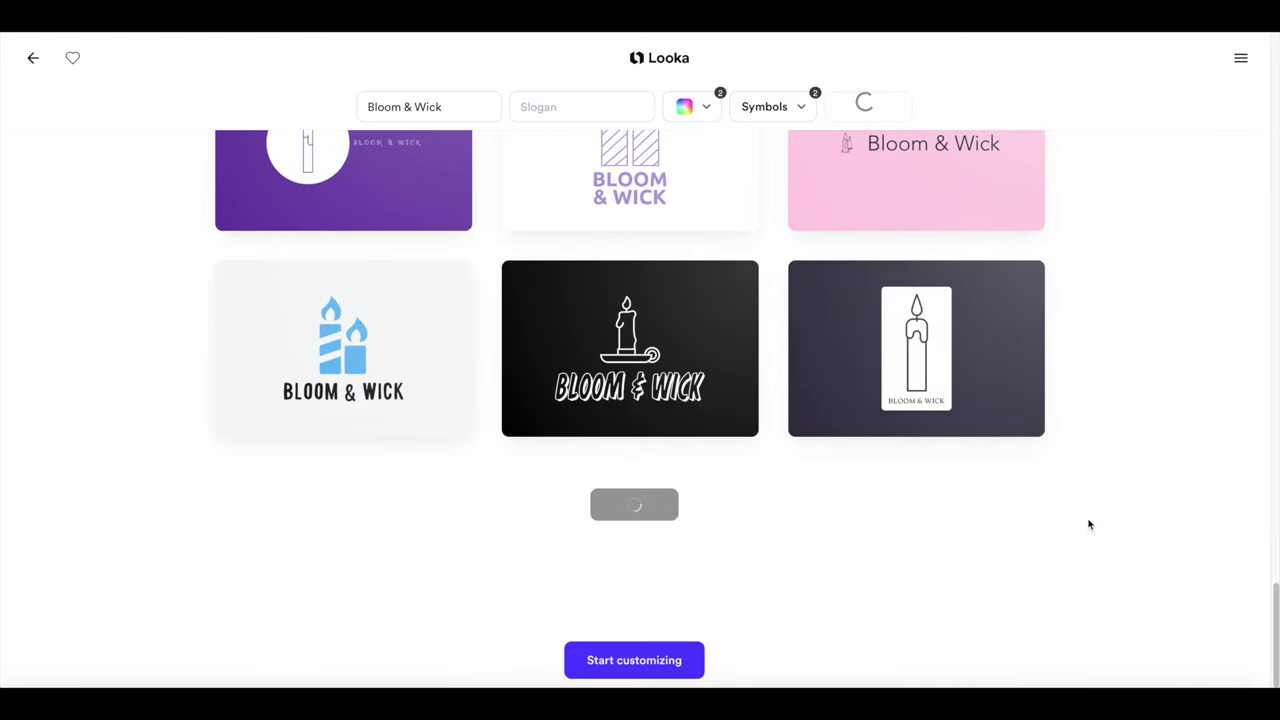
scroll(1089, 524, "down", 1)
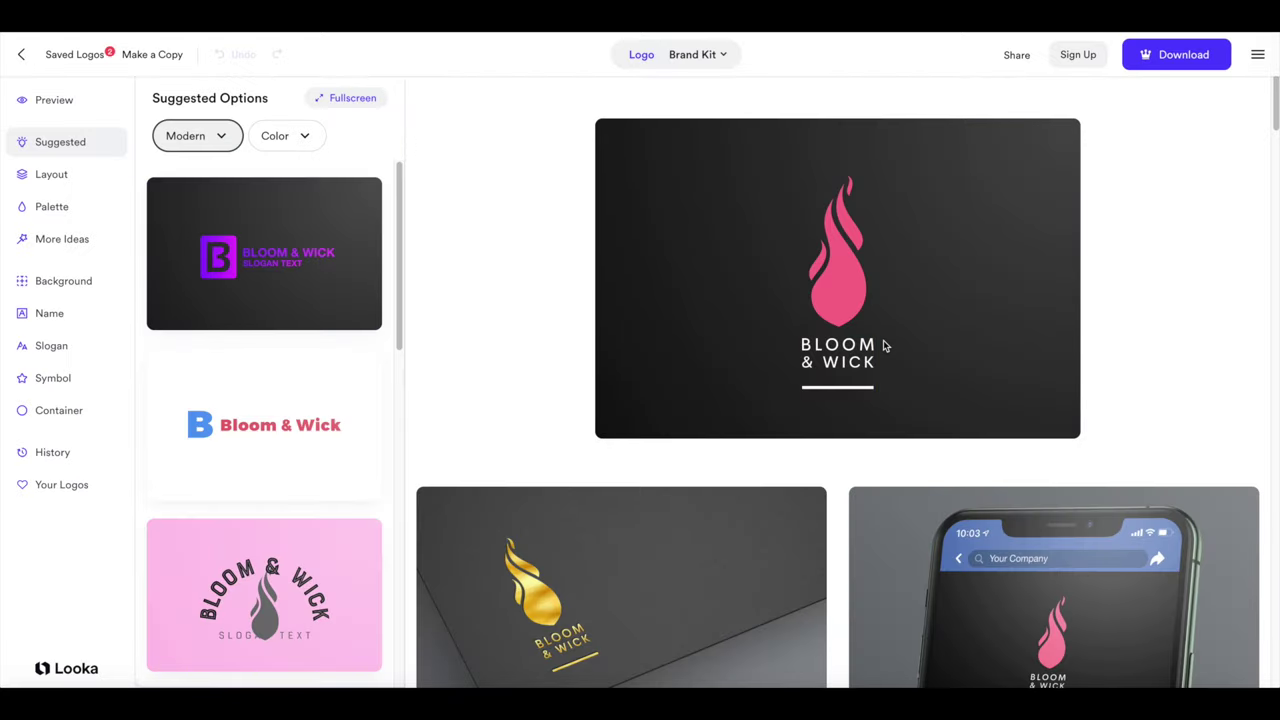
- Review the pink flame logo's Color and Modern style suggestions and scroll through its mockups
left_click(306, 137)
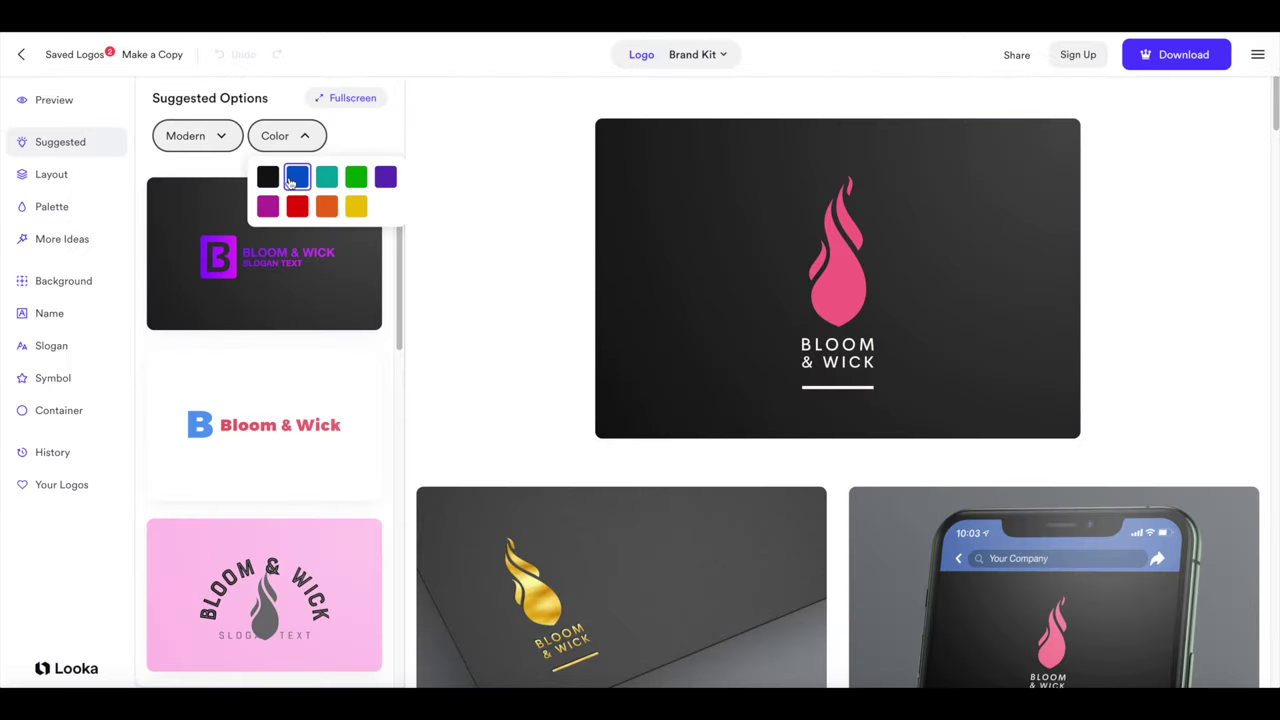
left_click(227, 140)
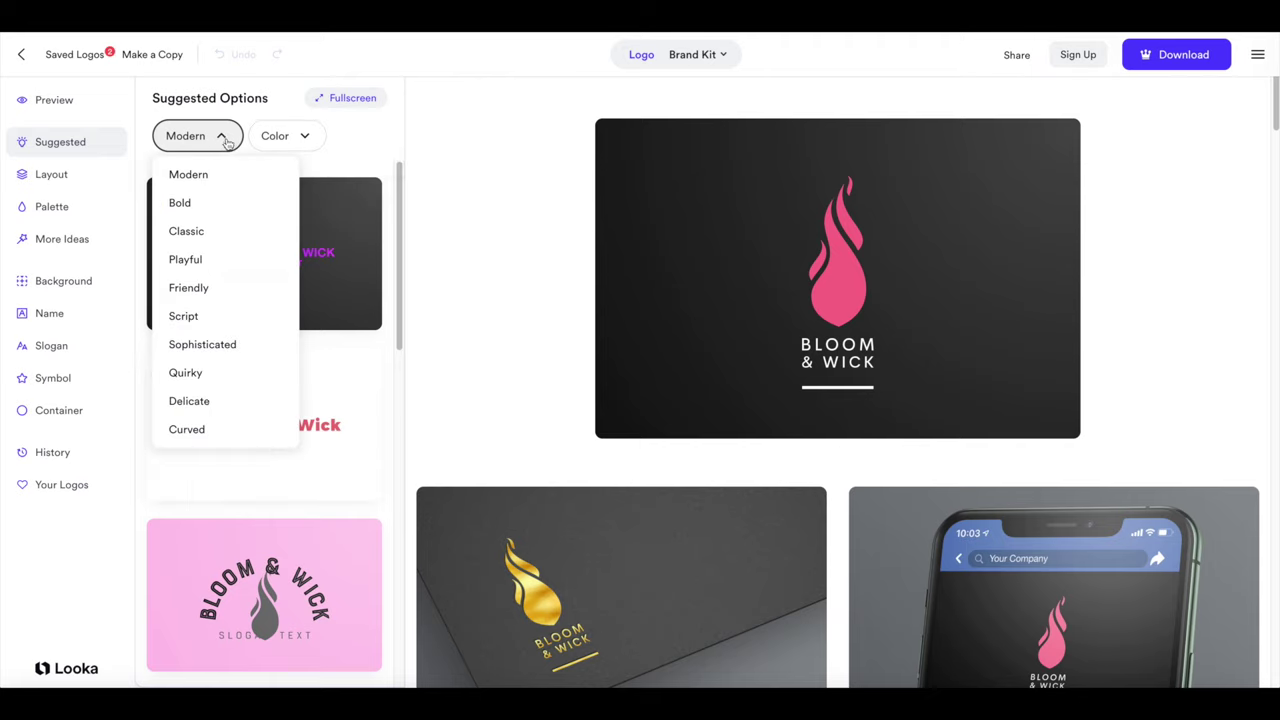
left_click(476, 263)
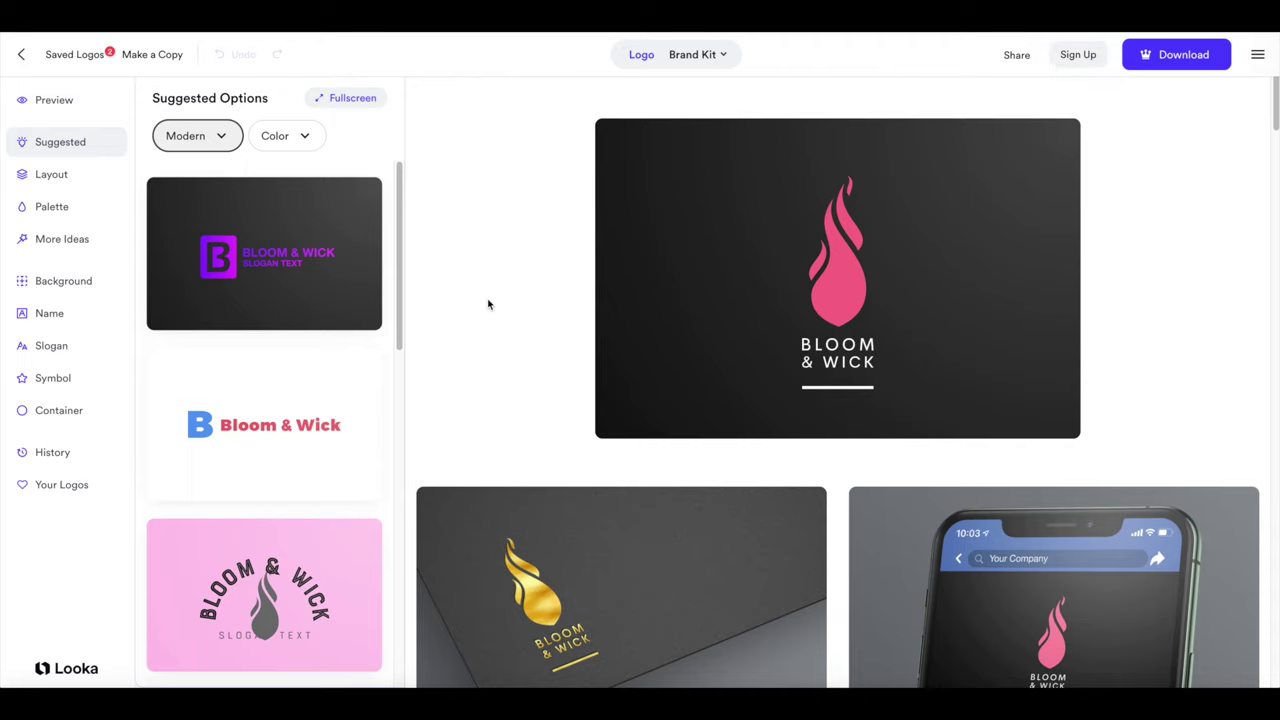
scroll(531, 363, "down", 1)
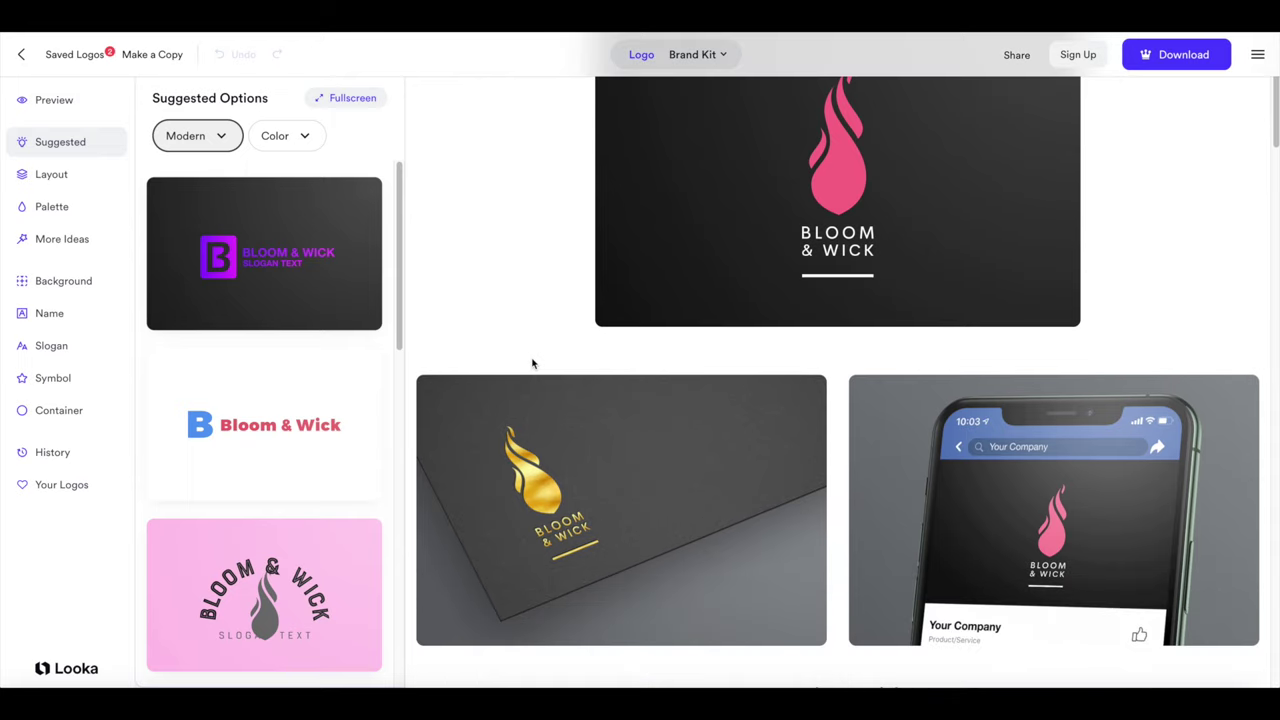
scroll(532, 363, "up", 1)
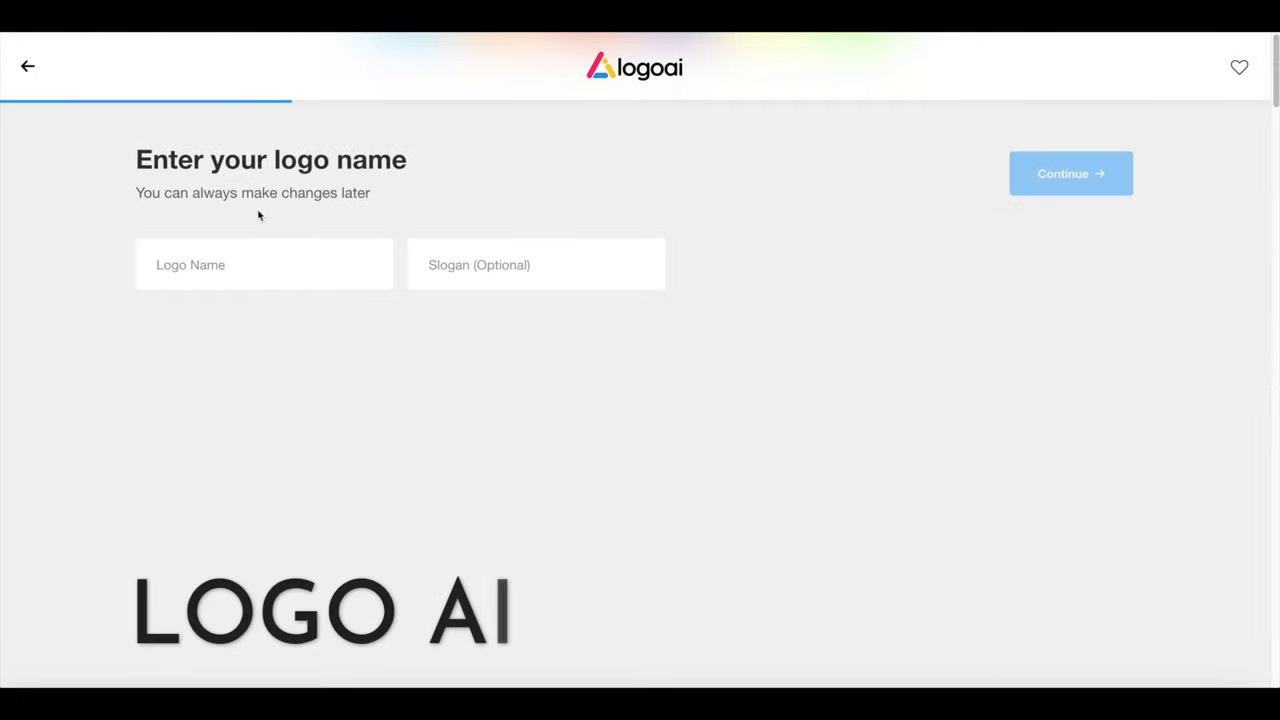
- Name the logo 'Bloom & Wick' and choose Retail as the industry
left_click(229, 258)
type("Bloom ")
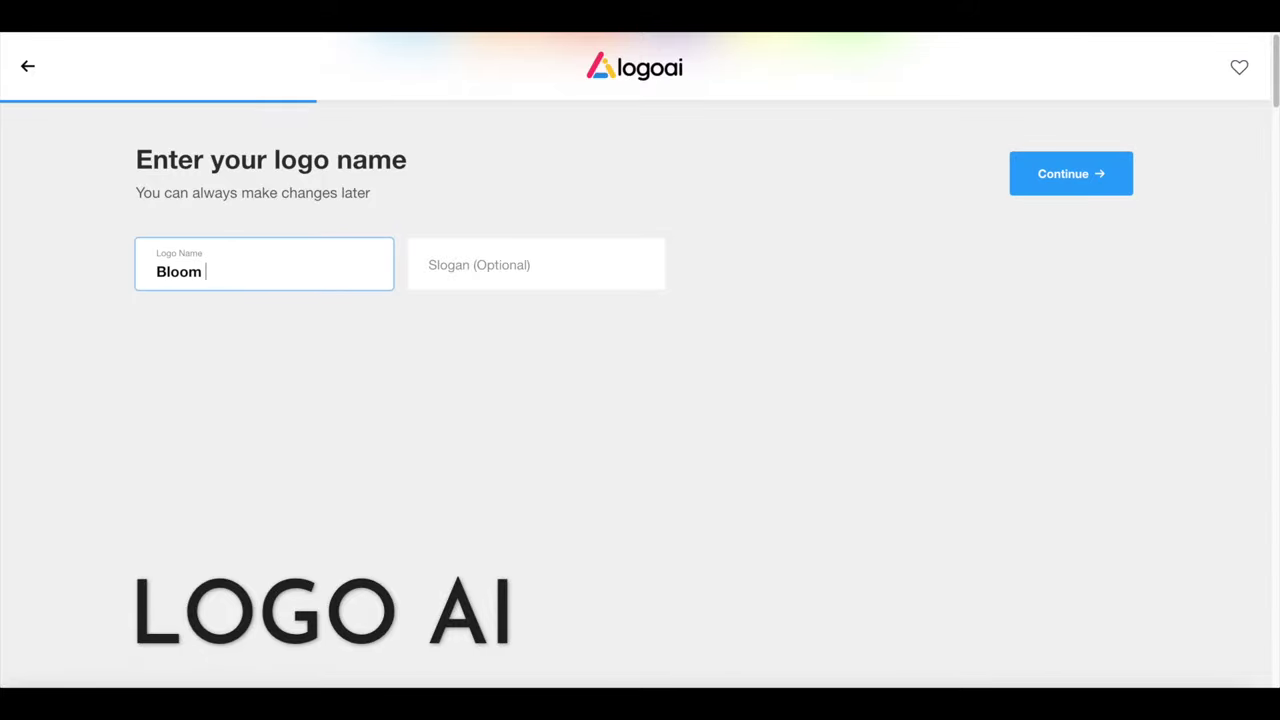
type("& Wick")
key("Return")
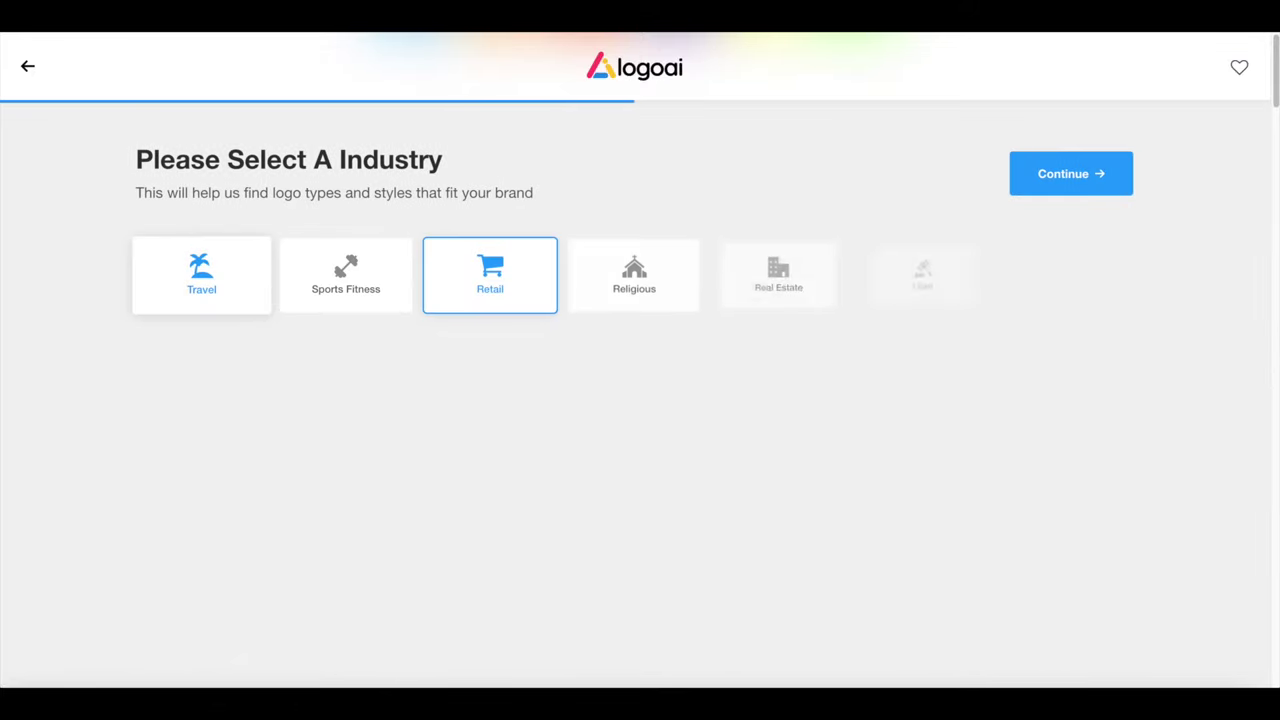
left_click(429, 291)
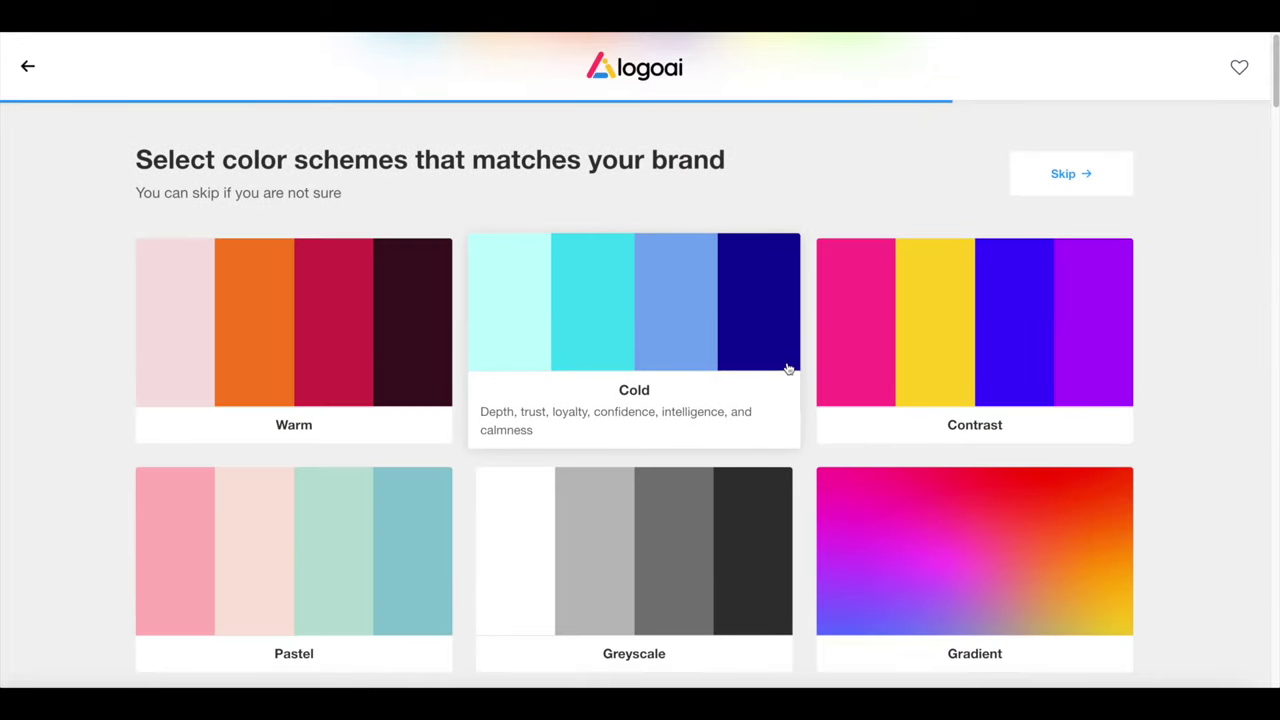
- Skip the colour scheme, pick Modern and Elegant font styles, and generate logos
scroll(788, 371, "down", 1)
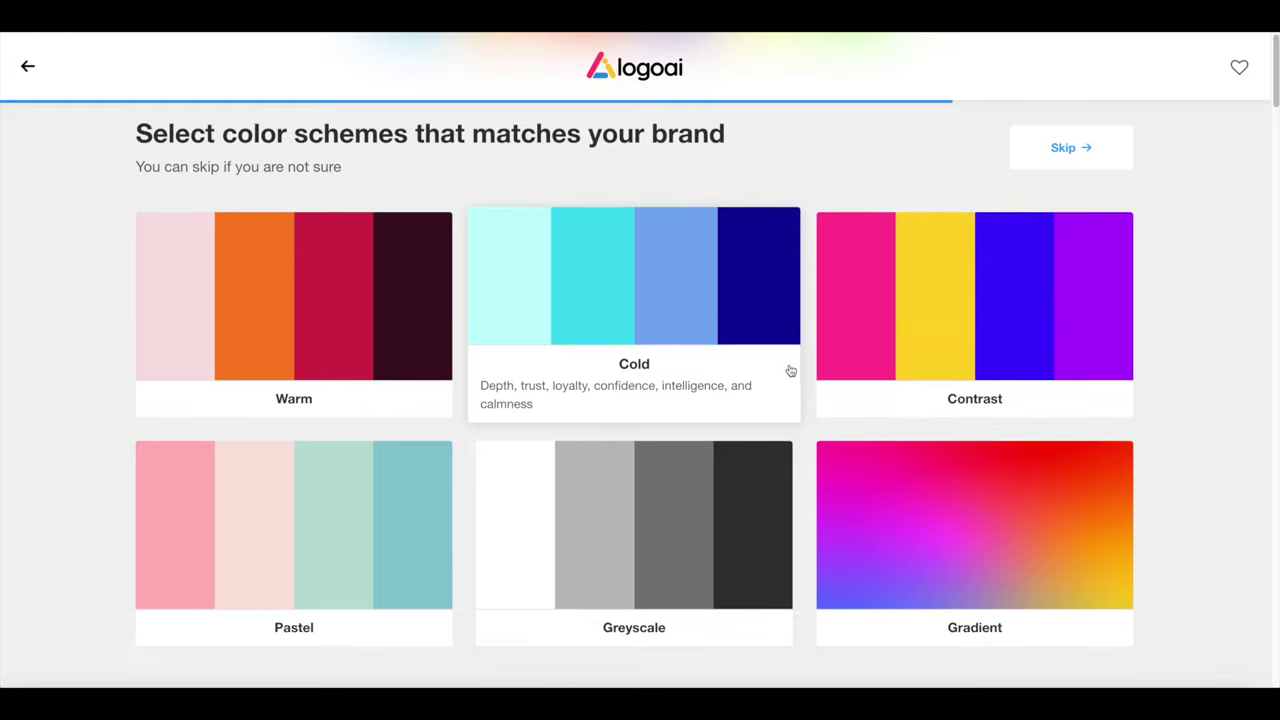
scroll(790, 371, "down", 4)
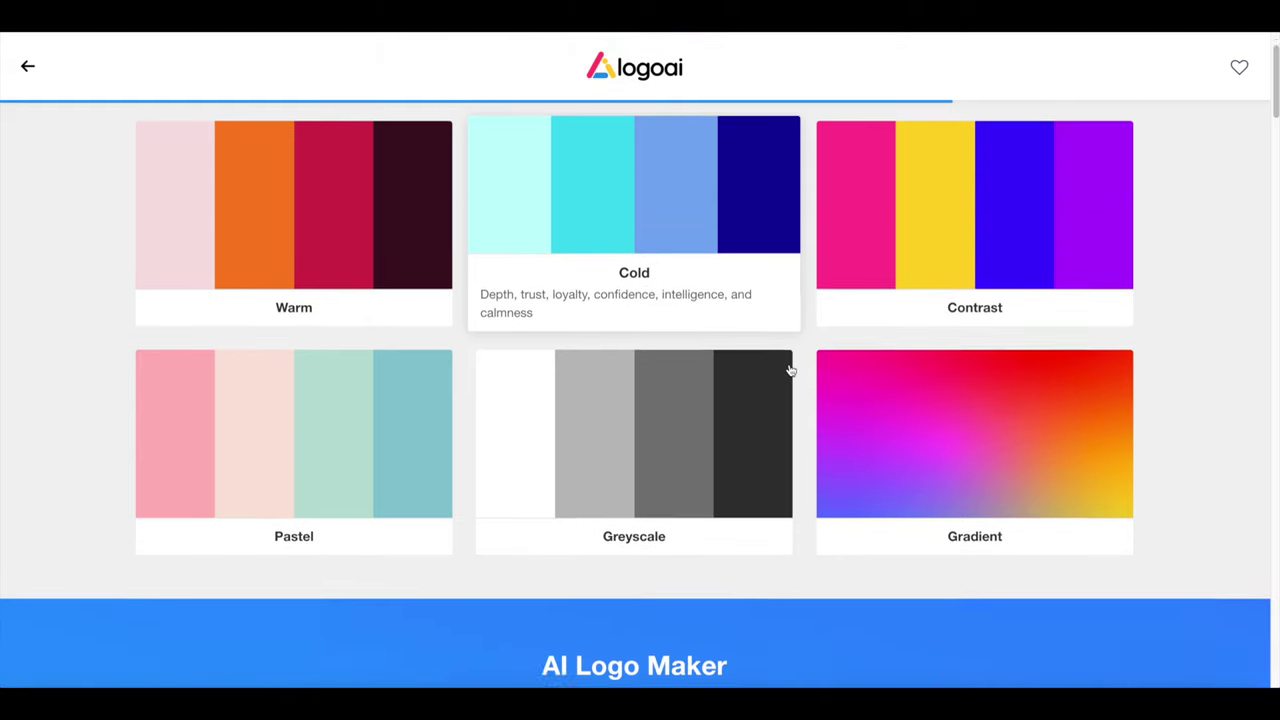
scroll(790, 371, "up", 4)
left_click(1040, 148)
scroll(1216, 356, "down", 1)
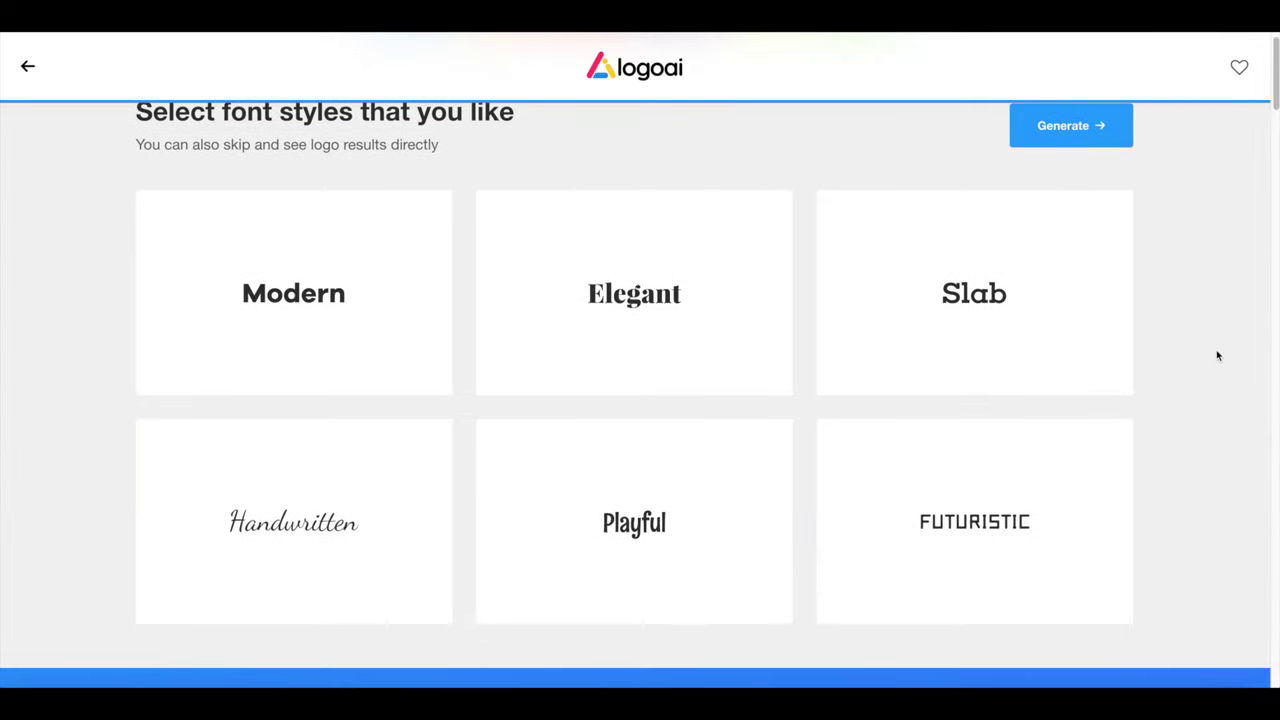
left_click(290, 300)
left_click(596, 301)
left_click(1098, 143)
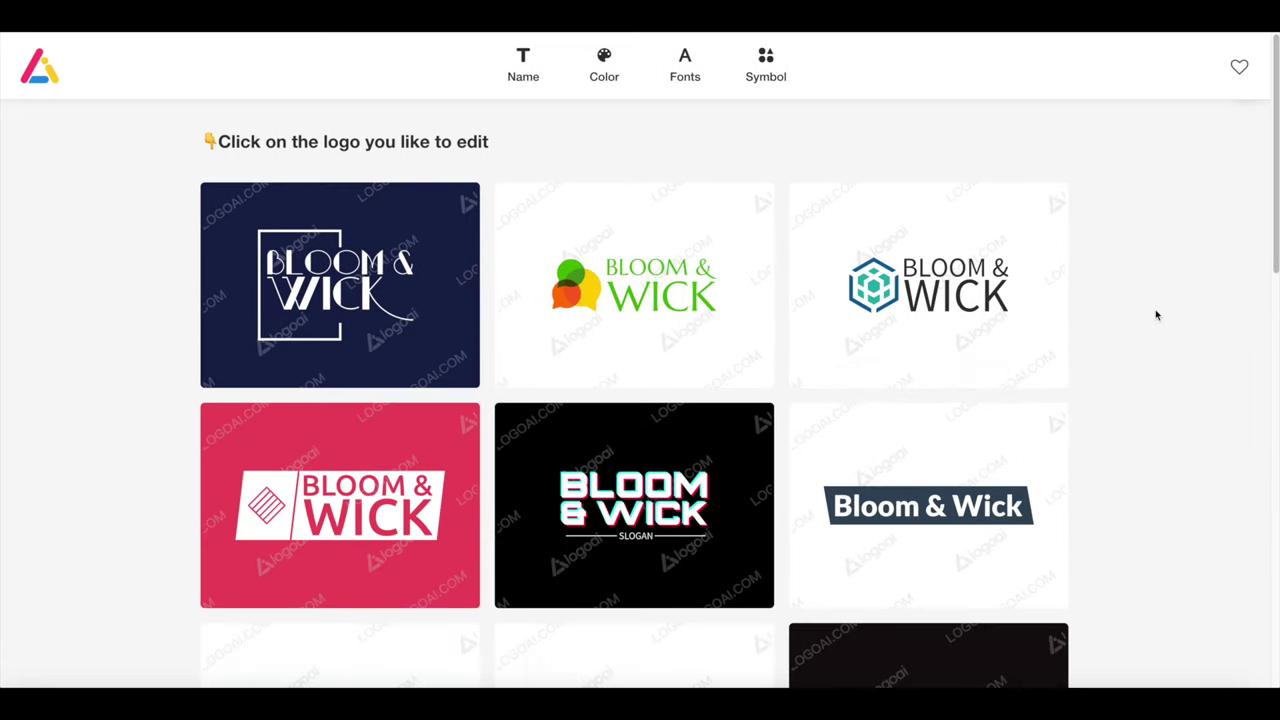
- Scroll through the generated Bloom & Wick logos down to the teal flame design
scroll(1113, 369, "down", 3)
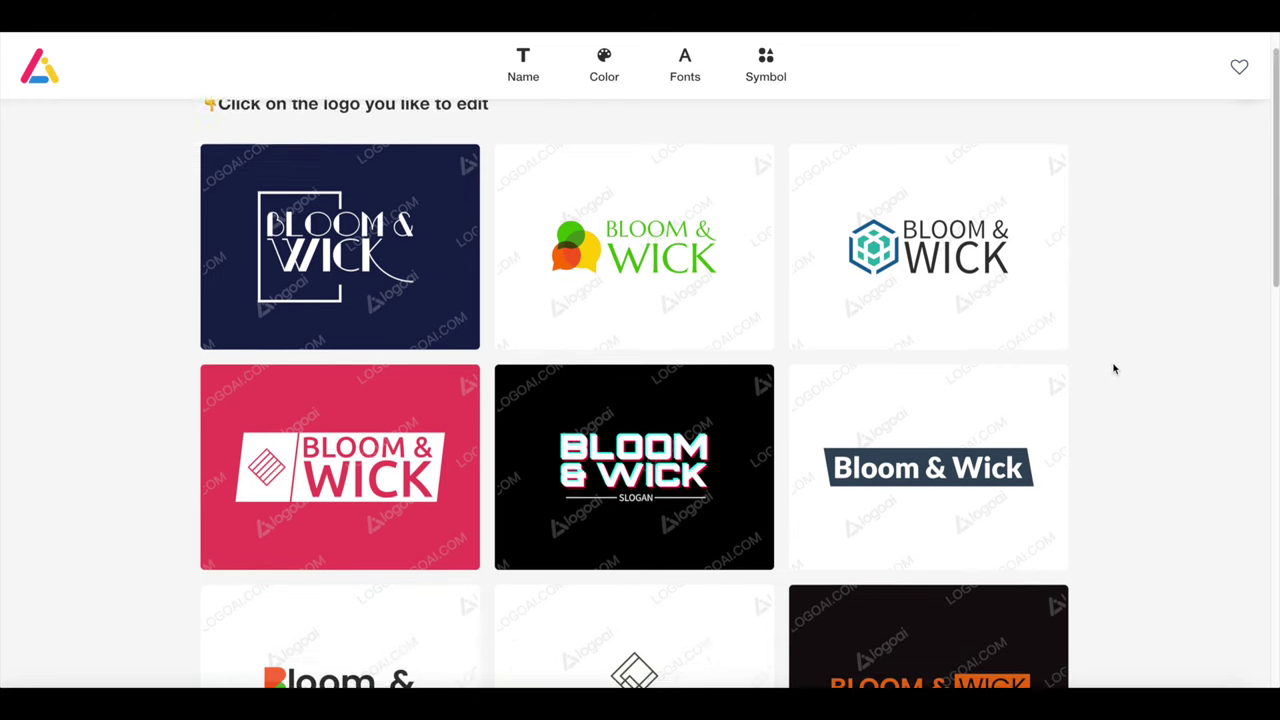
scroll(1111, 369, "down", 3)
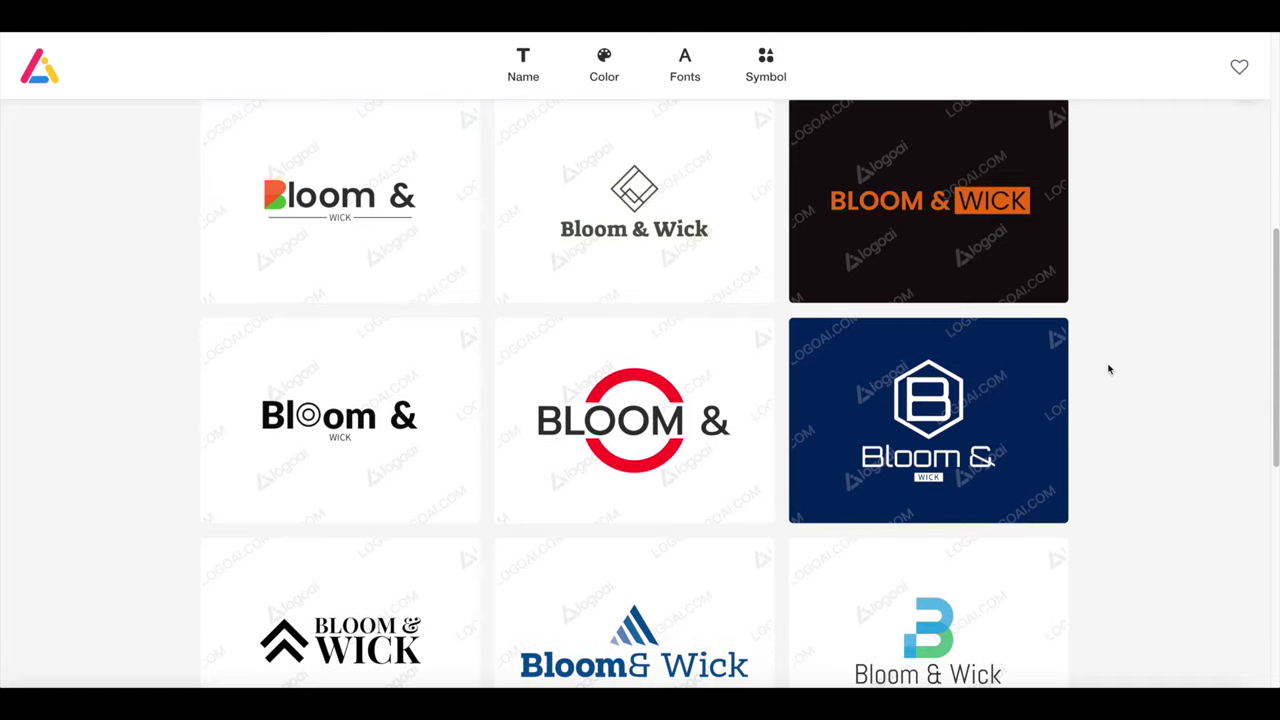
scroll(1163, 403, "down", 8)
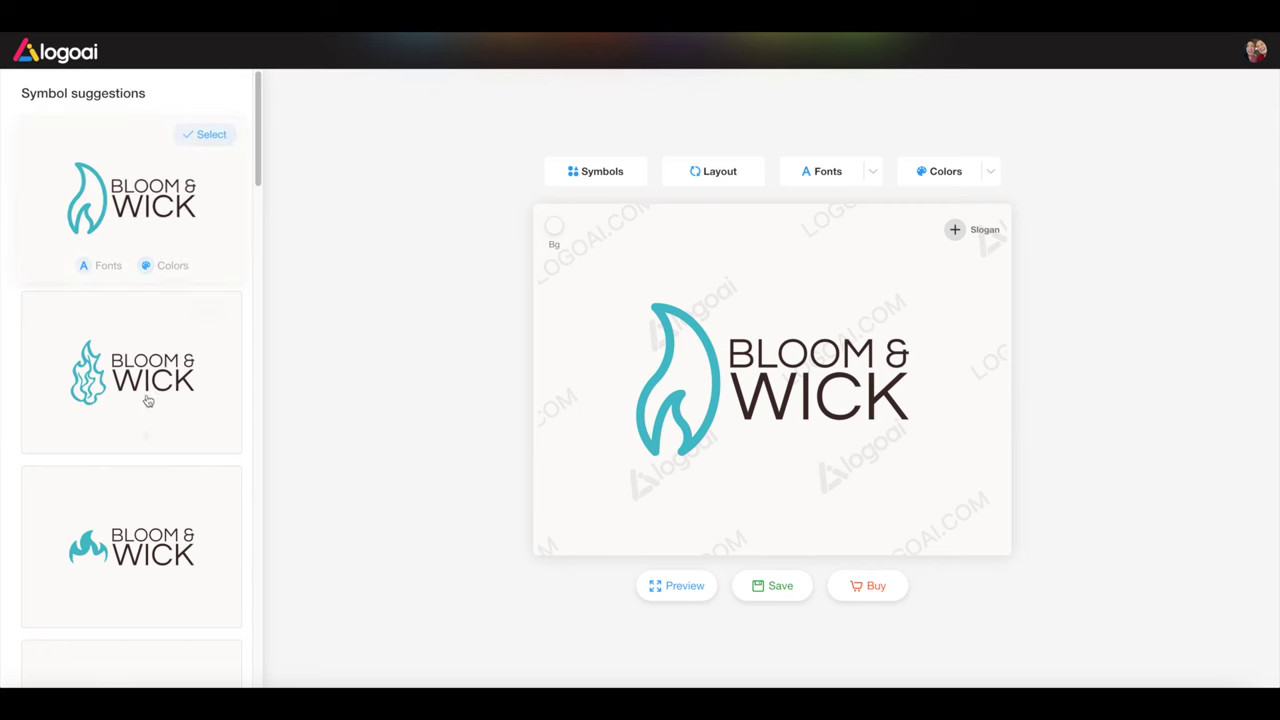
- Browse the Symbol suggestions sidebar for a teal swirl symbol to replace the flame
mouse_move(91, 411)
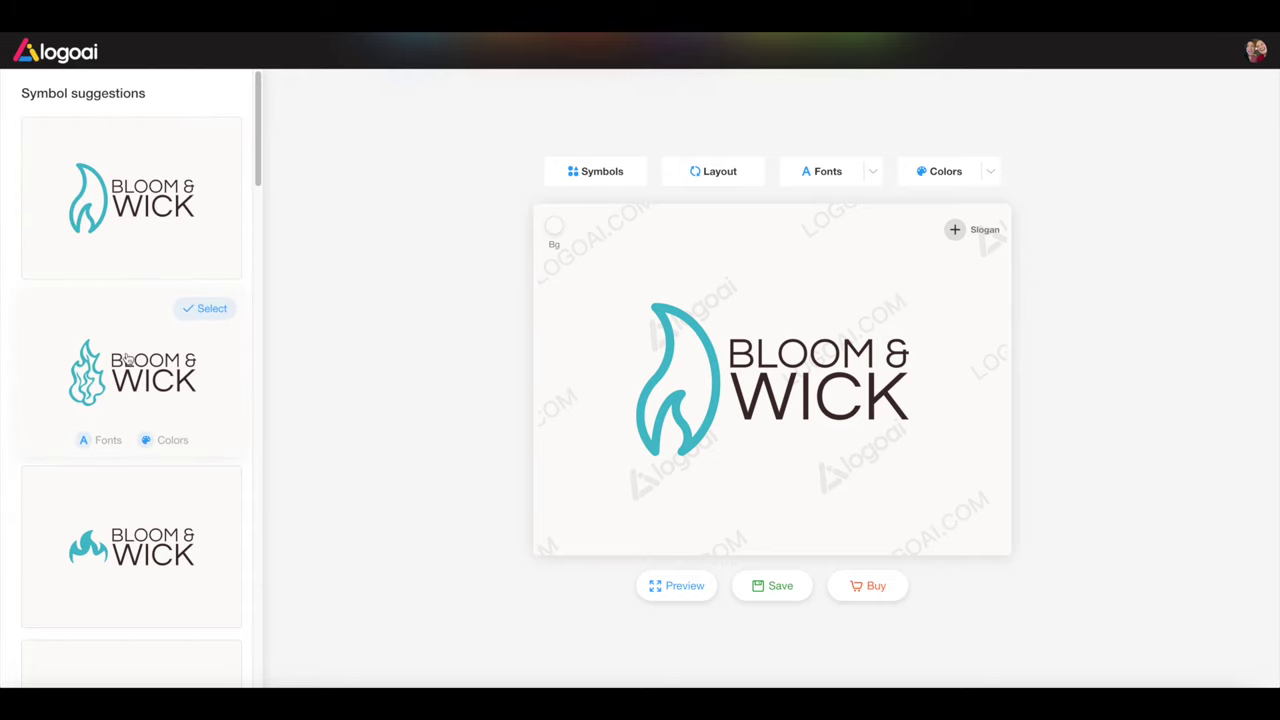
scroll(95, 441, "down", 1)
scroll(95, 441, "down", 5)
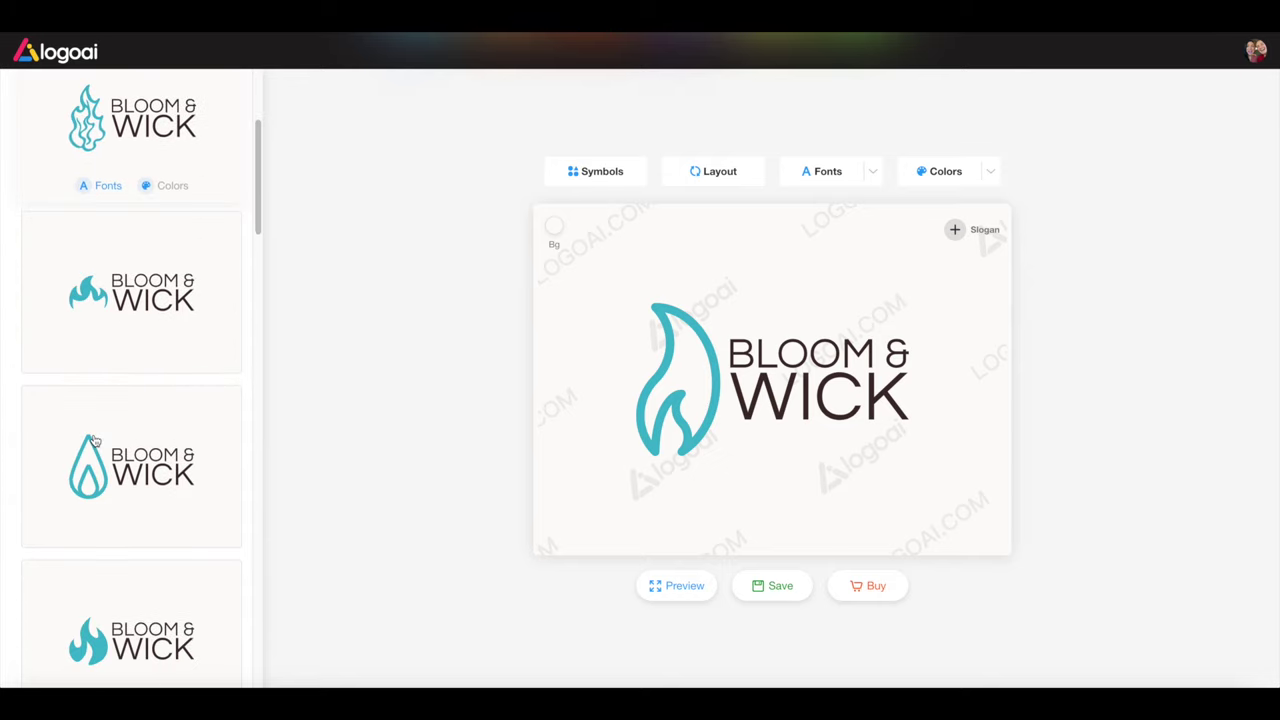
scroll(95, 441, "down", 5)
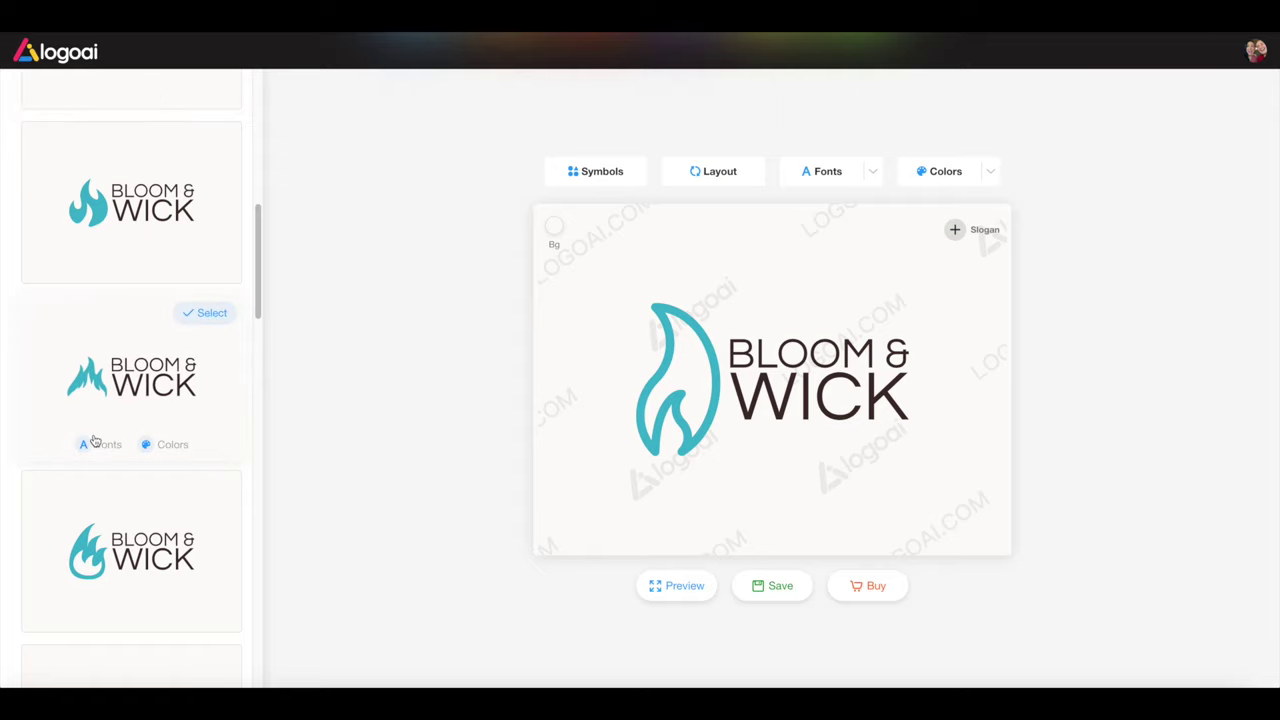
scroll(116, 460, "down", 1)
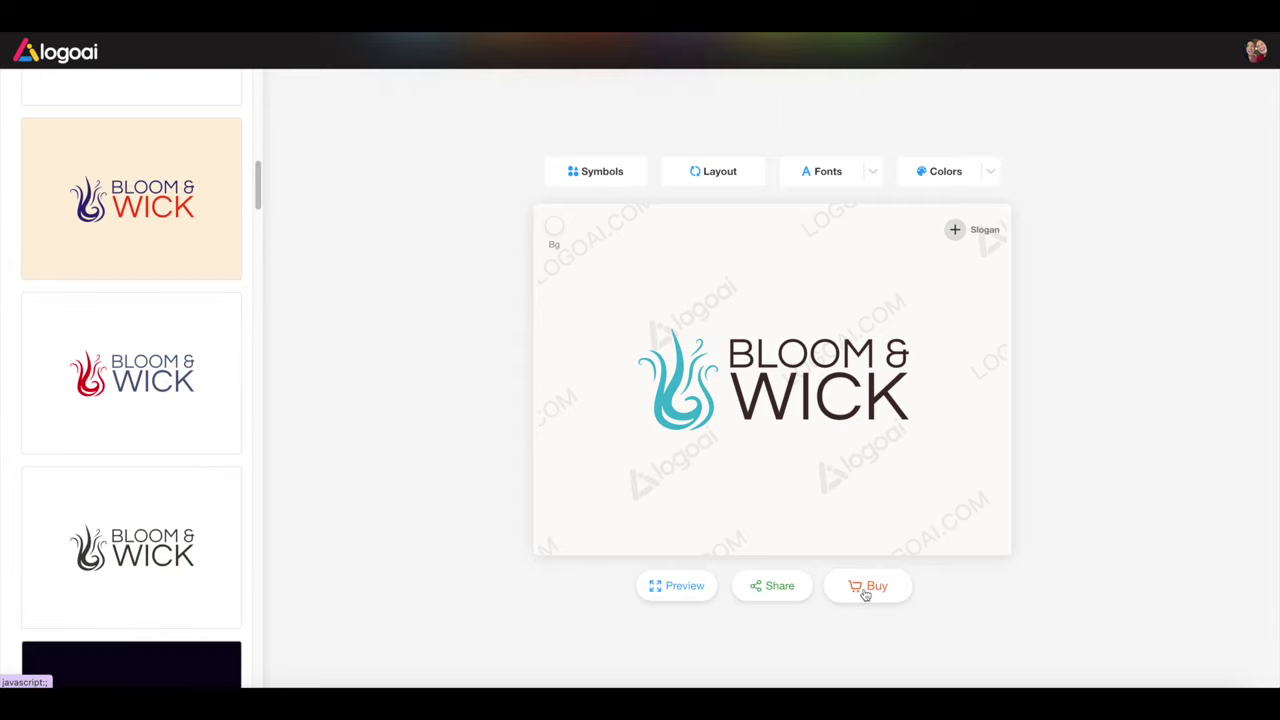
mouse_move(715, 420)
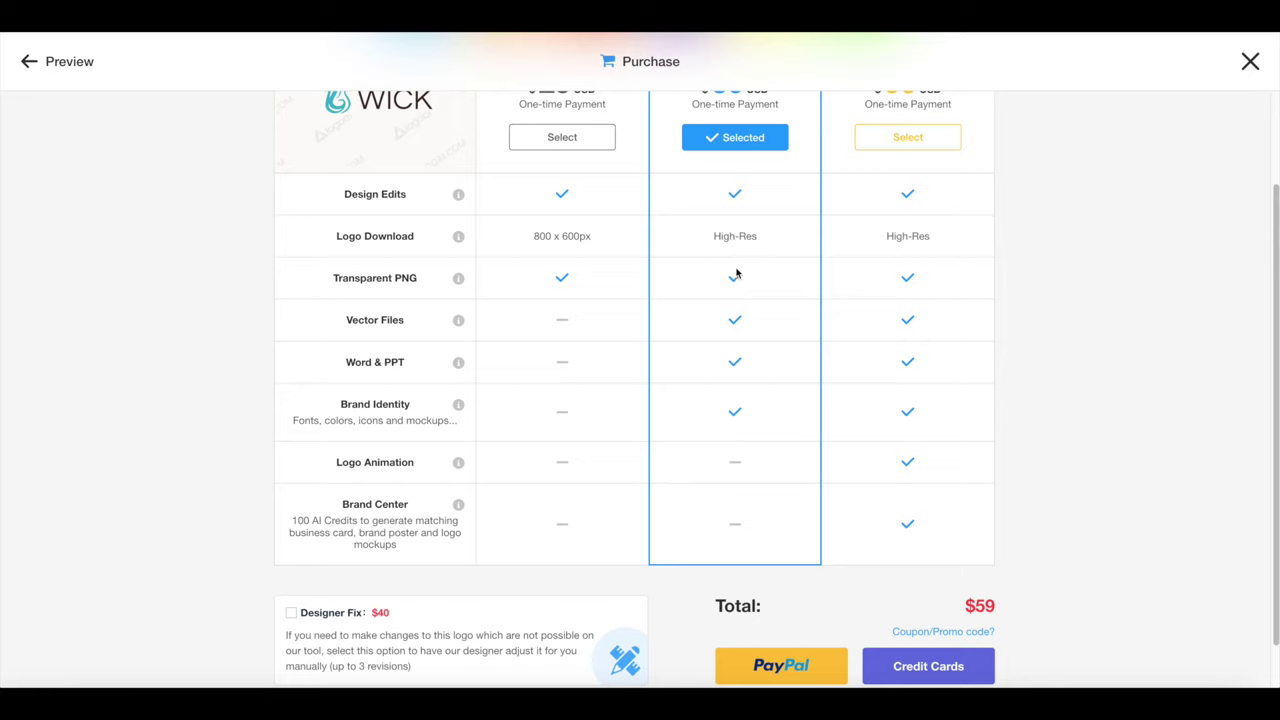
- Scroll the Purchase page to compare the BASIC, PRO and BRAND plans
scroll(732, 265, "up", 2)
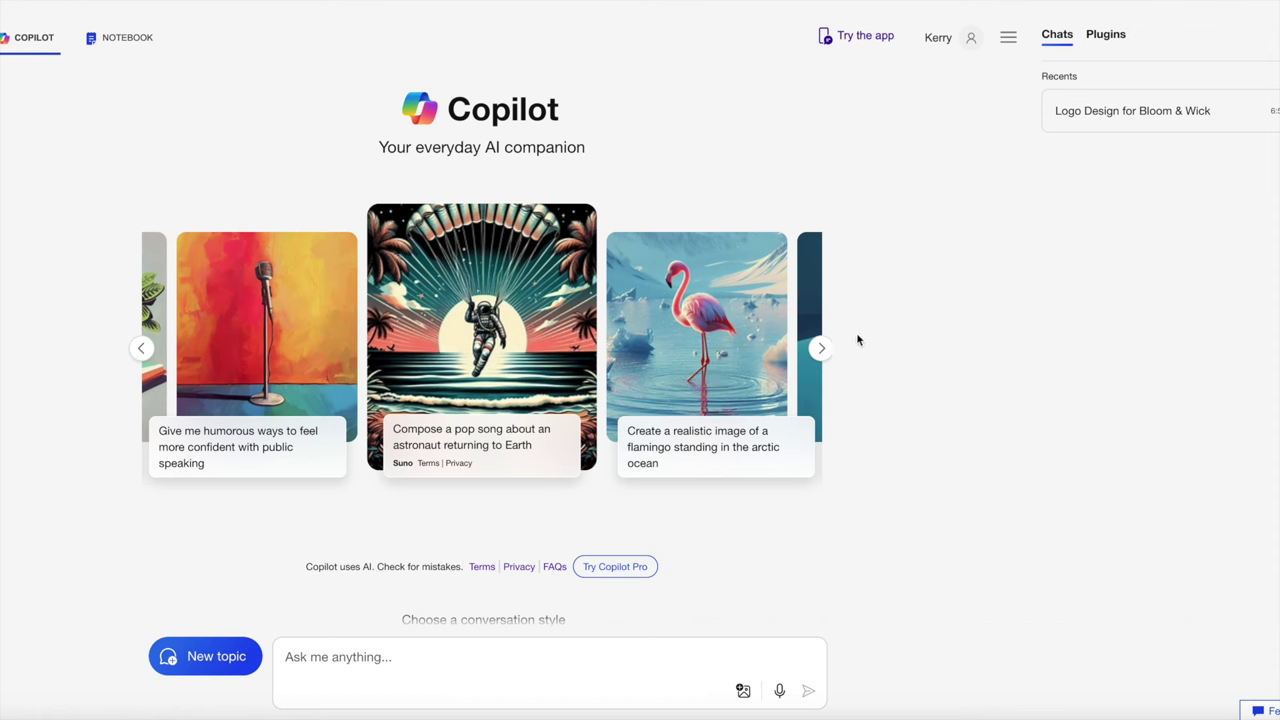
- Ask Copilot: 'Create a logo for my small candle business that is inspired by nature called Bloom & Wick'
left_click(820, 352)
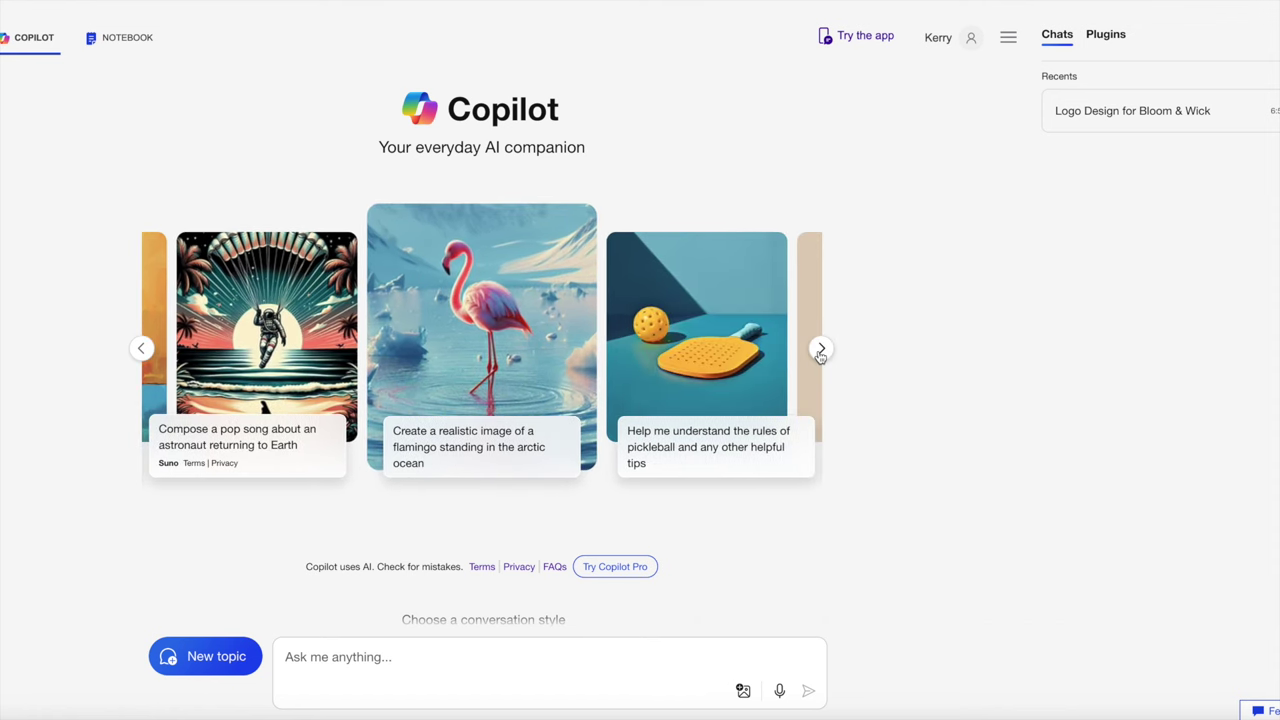
left_click(820, 352)
left_click(403, 650)
type("Help")
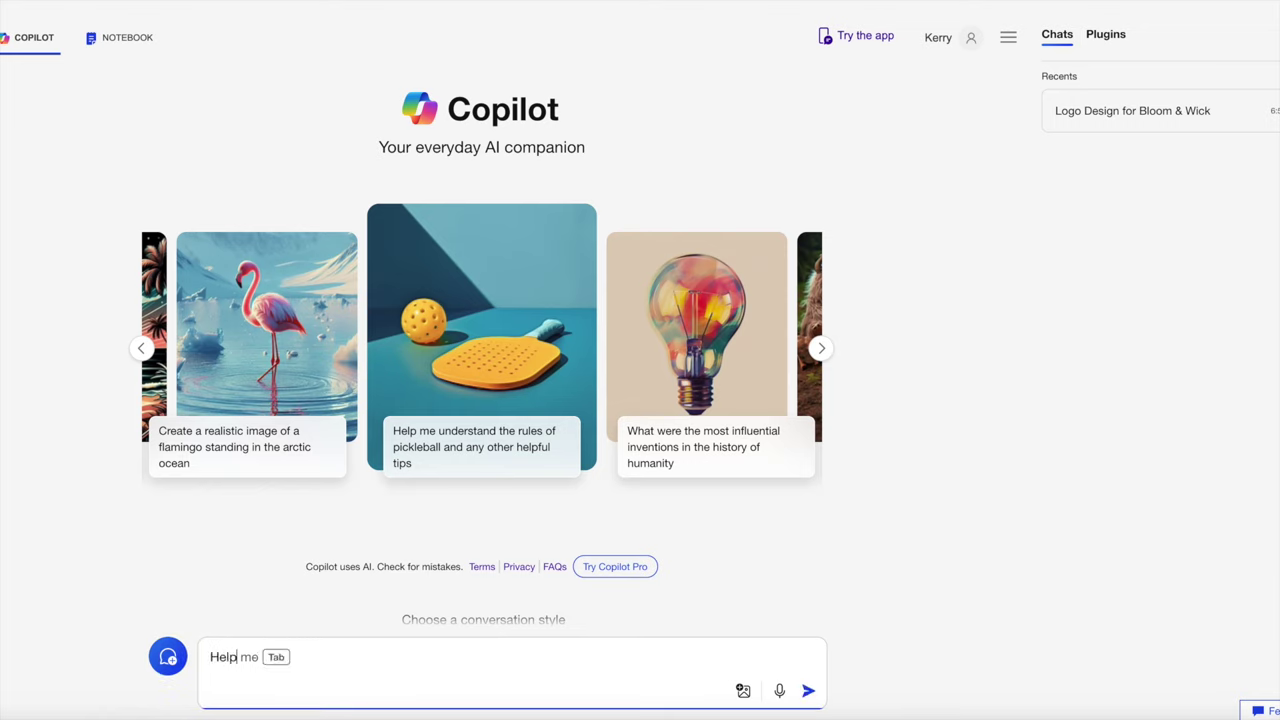
key("BackSpace")
key("BackSpace")
key("BackSpace")
key("BackSpace")
type("Create a logo for my small c")
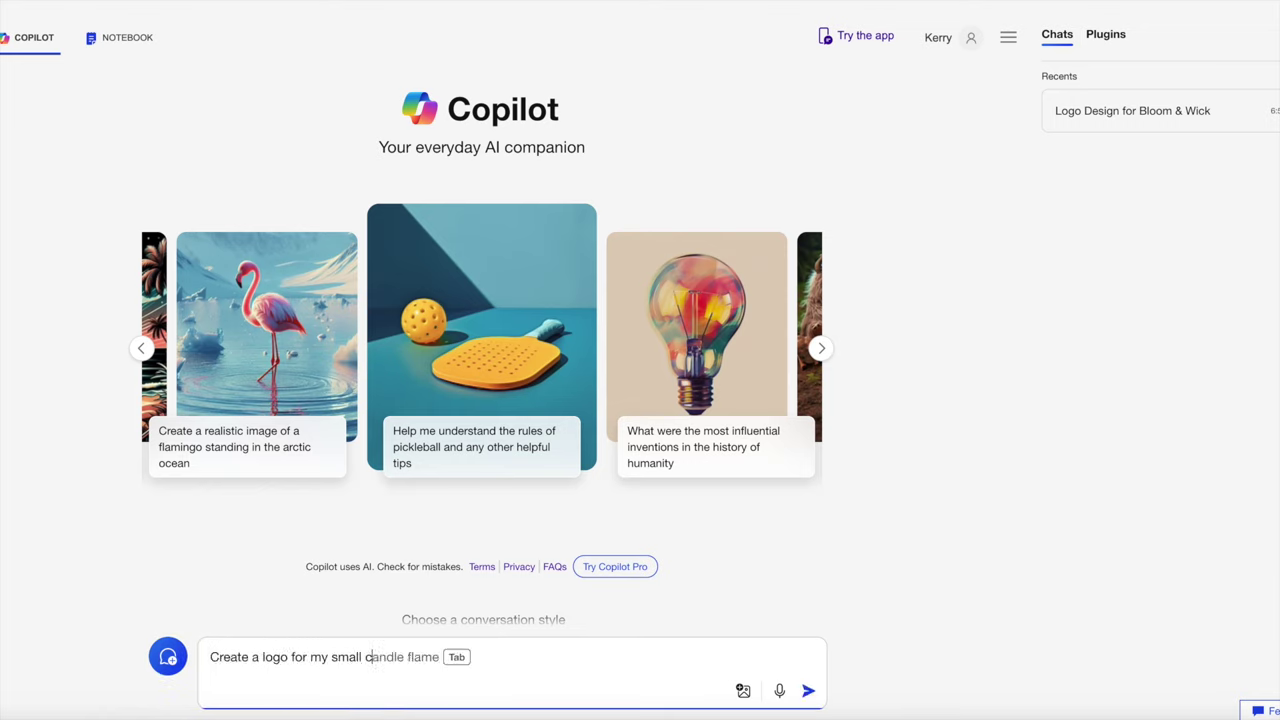
type("andle business that is inspired by nature called bl")
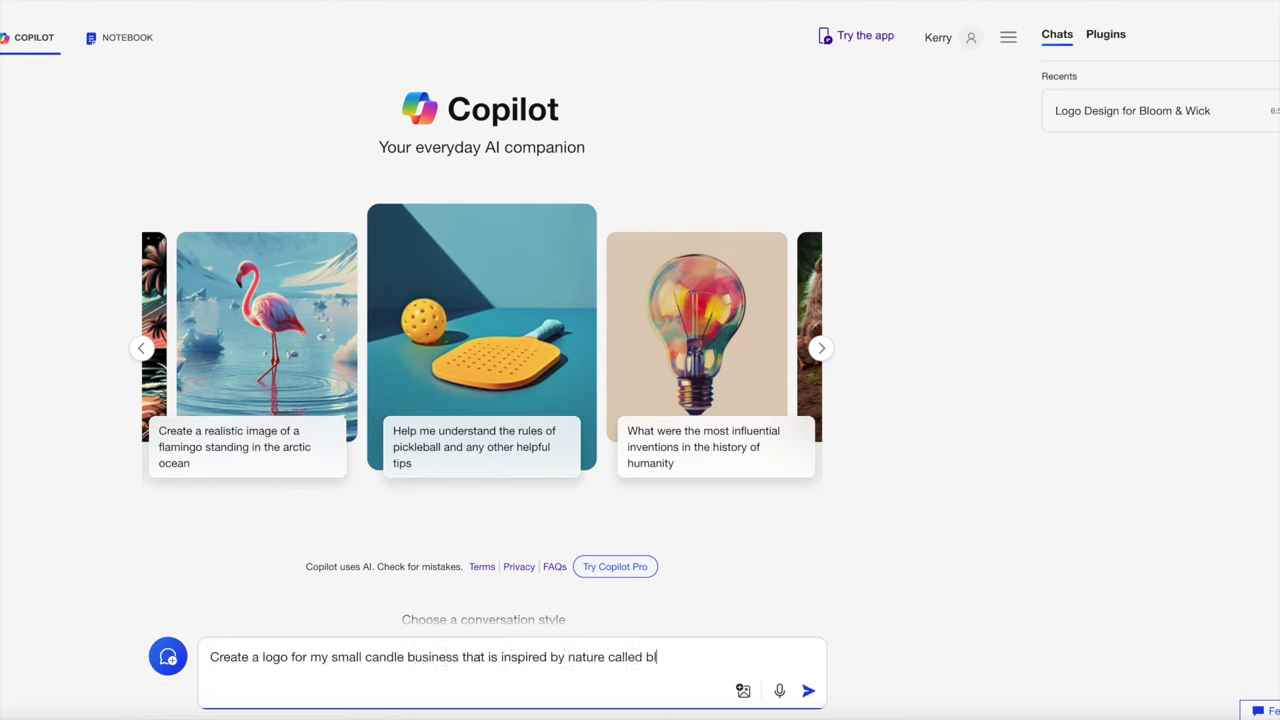
key("BackSpace")
key("BackSpace")
type("Bloom & Wick")
key("Return")
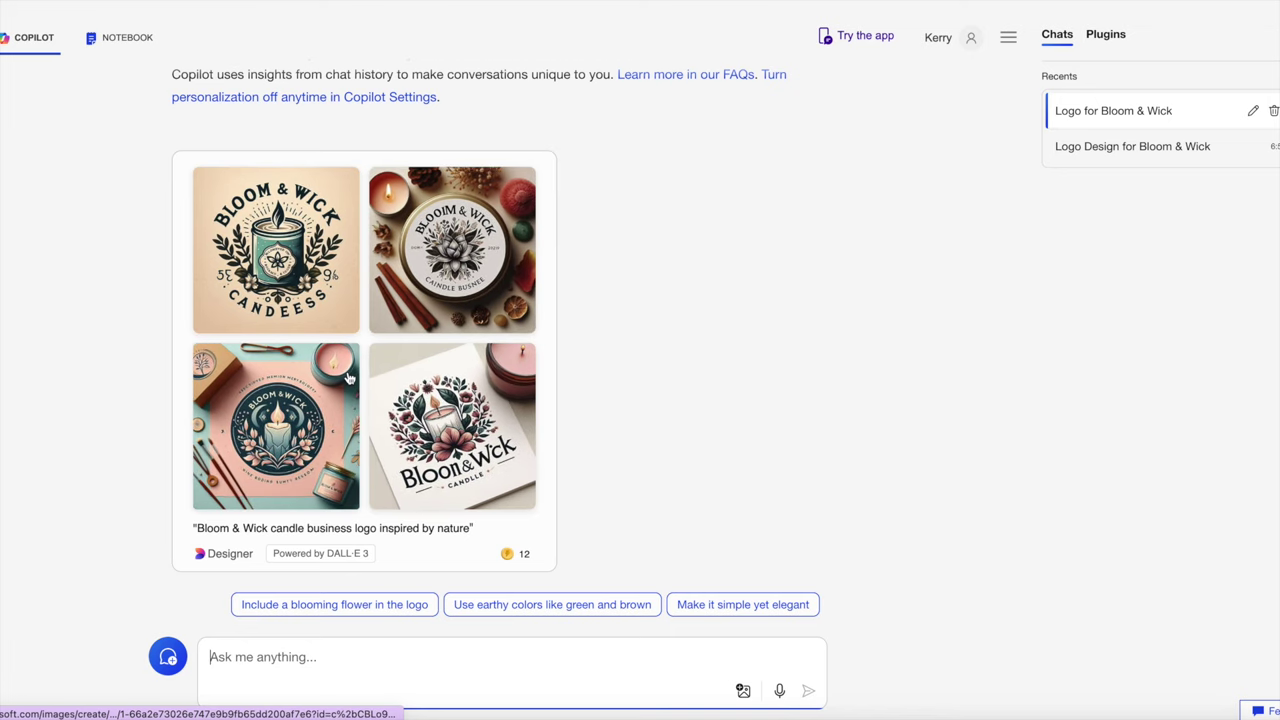
- Request a simple yet elegant version, then view the bottom-left and top-left logos up close
left_click(629, 597)
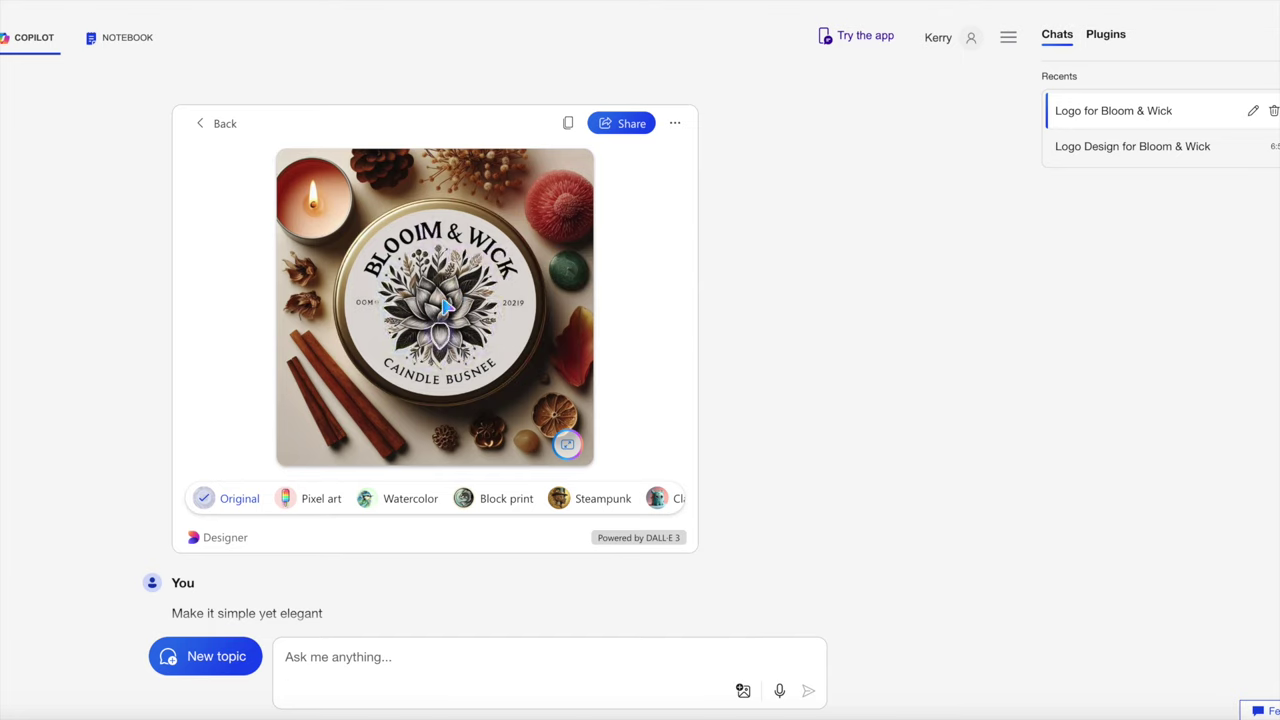
left_click(225, 124)
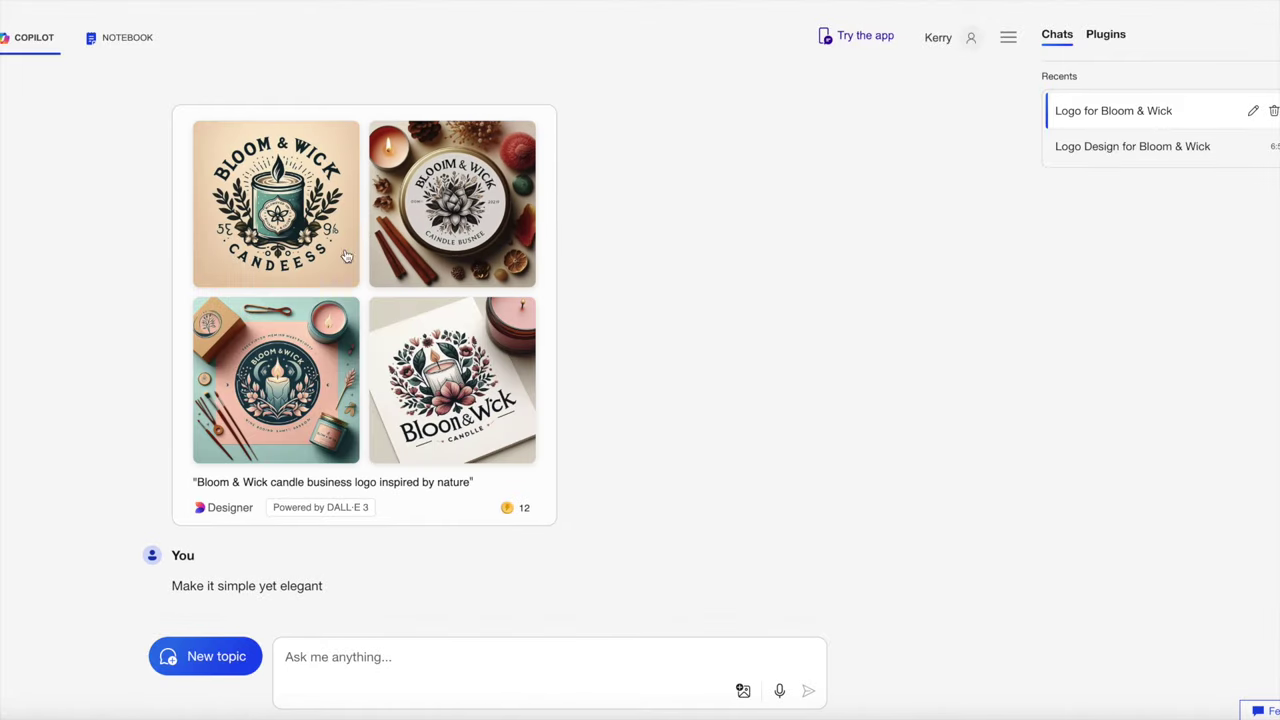
left_click(312, 357)
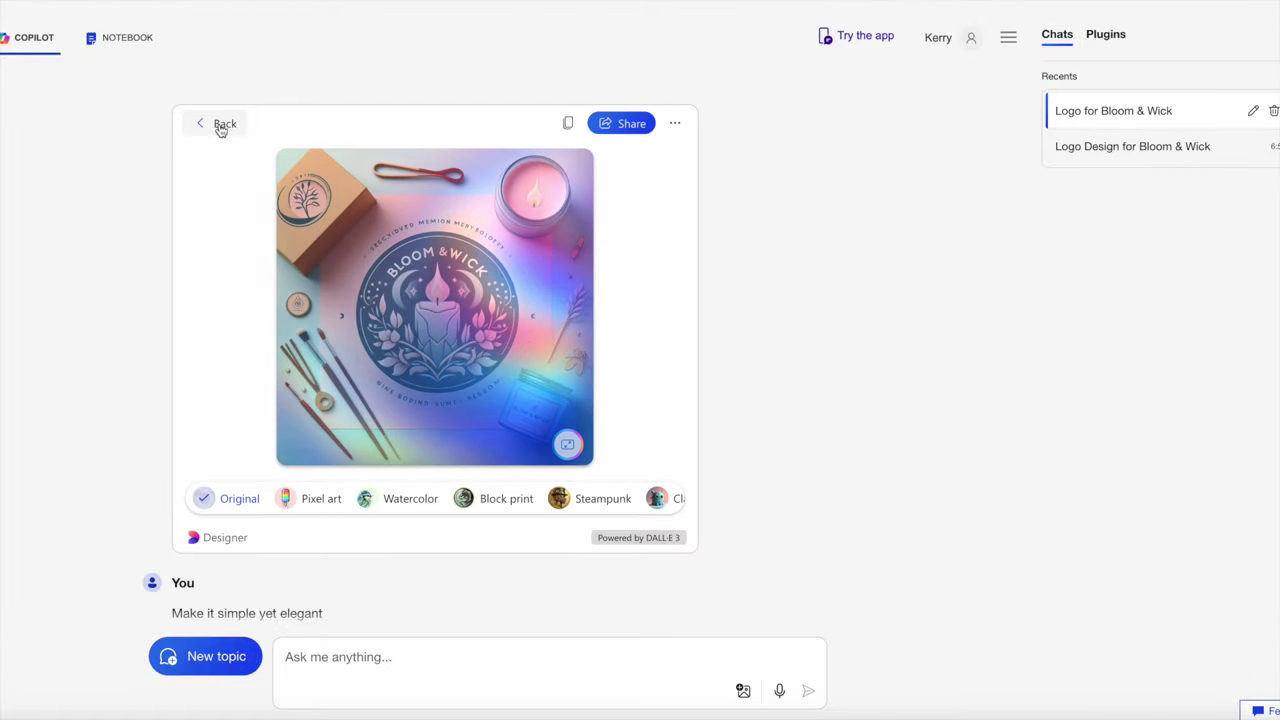
left_click(221, 126)
left_click(289, 194)
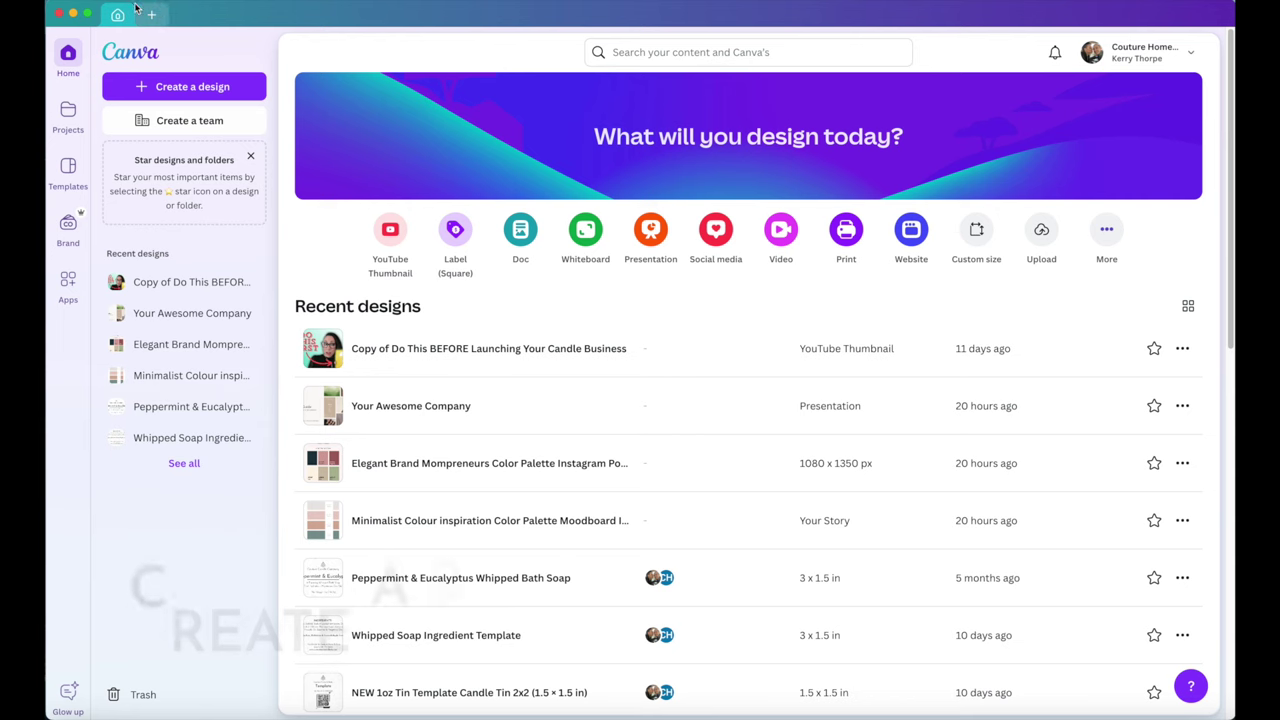
- Create a new Brand Guidelines Presentation (16:9) design
left_click(151, 15)
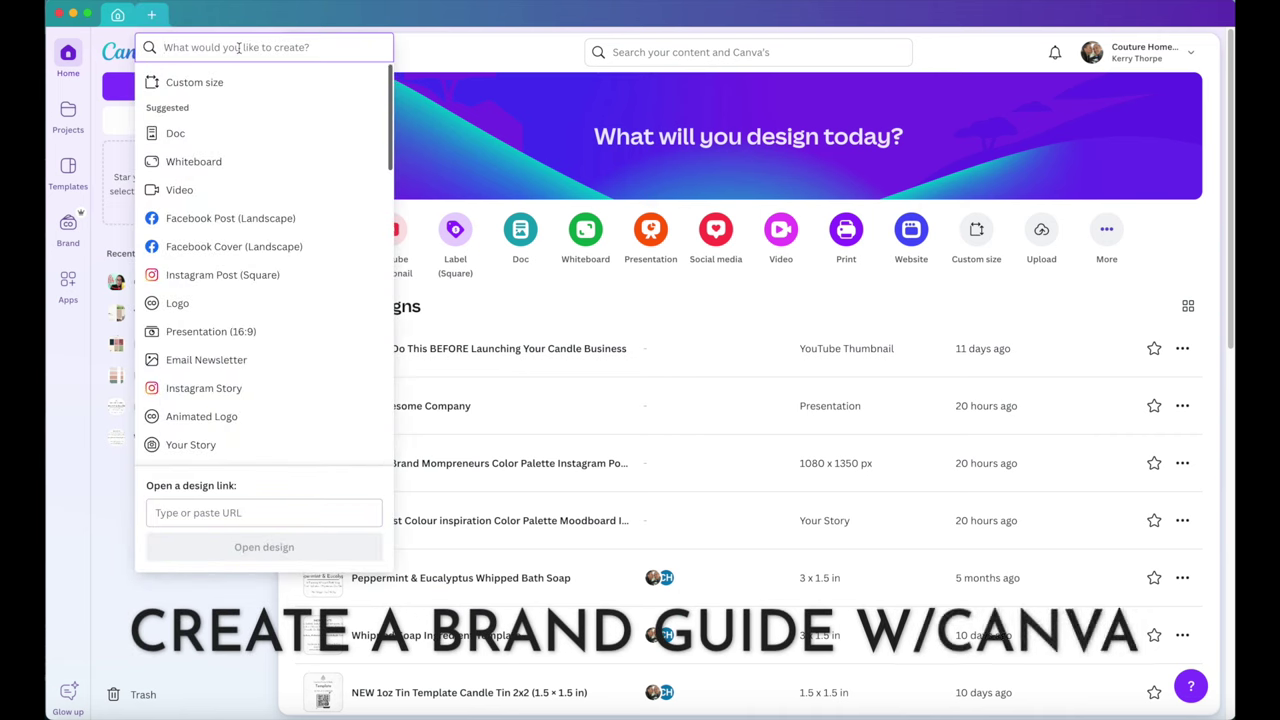
type("brand guide")
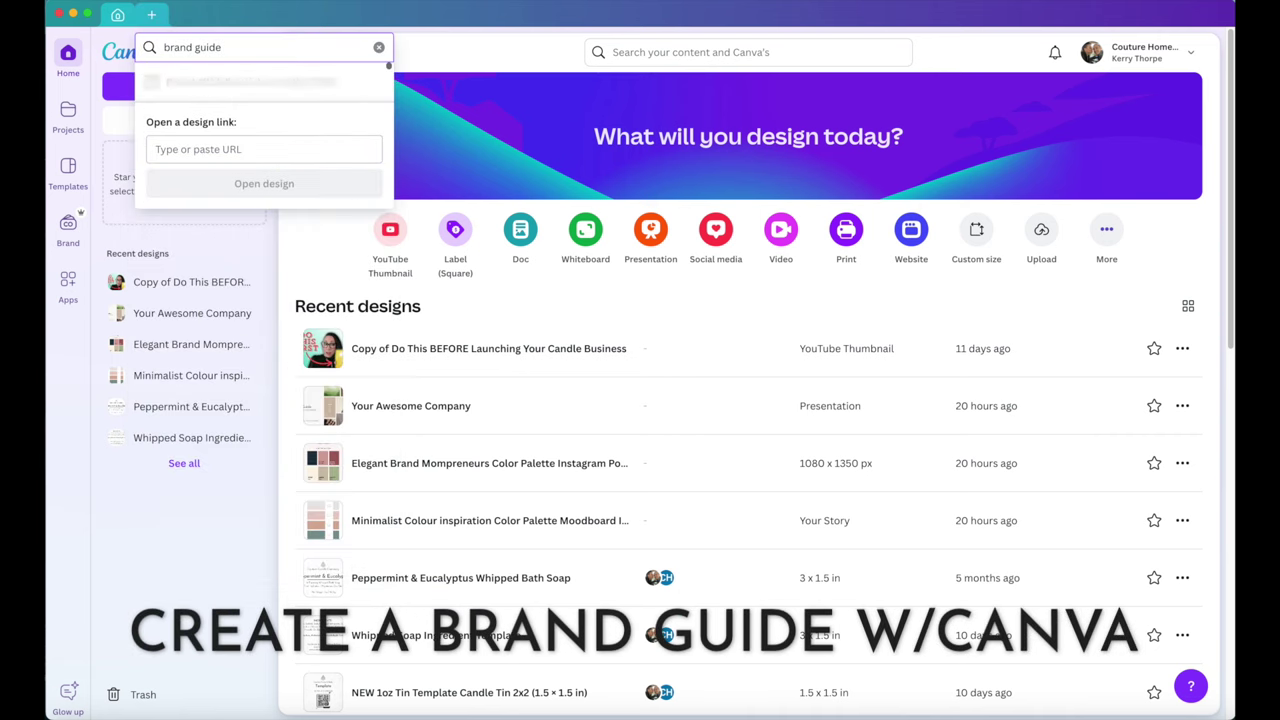
left_click(230, 82)
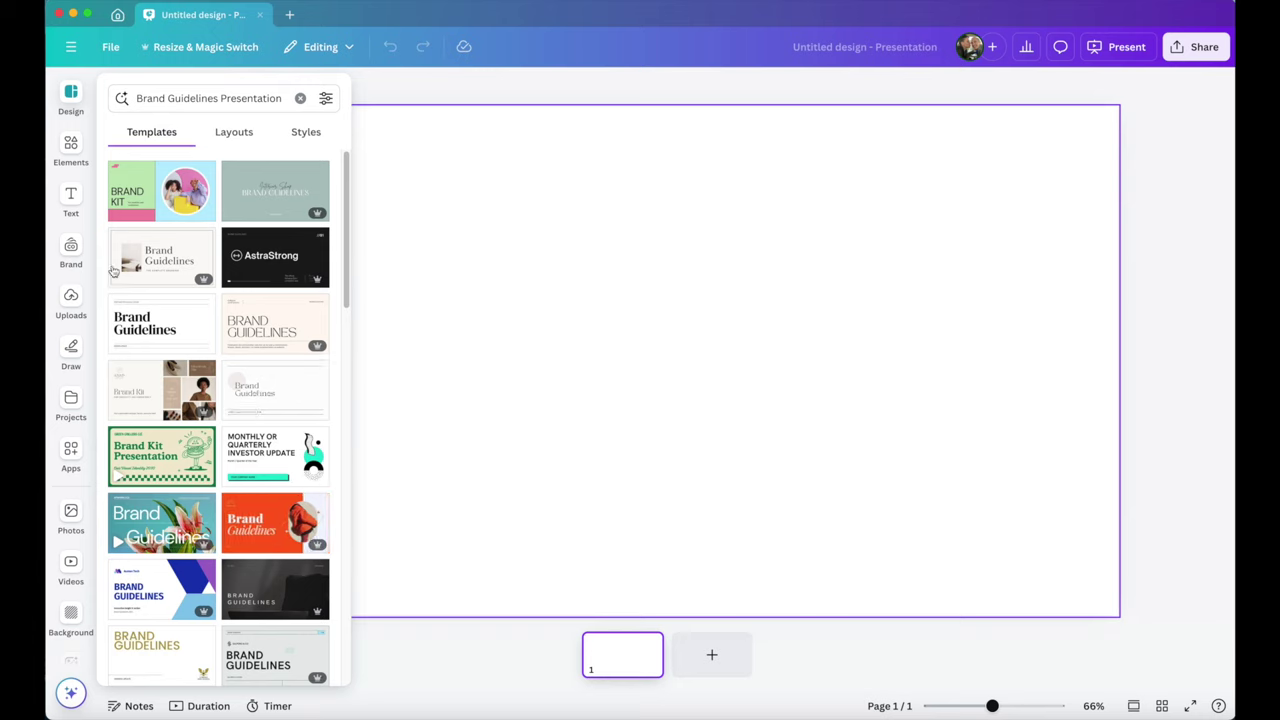
- Apply the 13-page Brand Kit template from the Templates panel
scroll(215, 612, "down", 6)
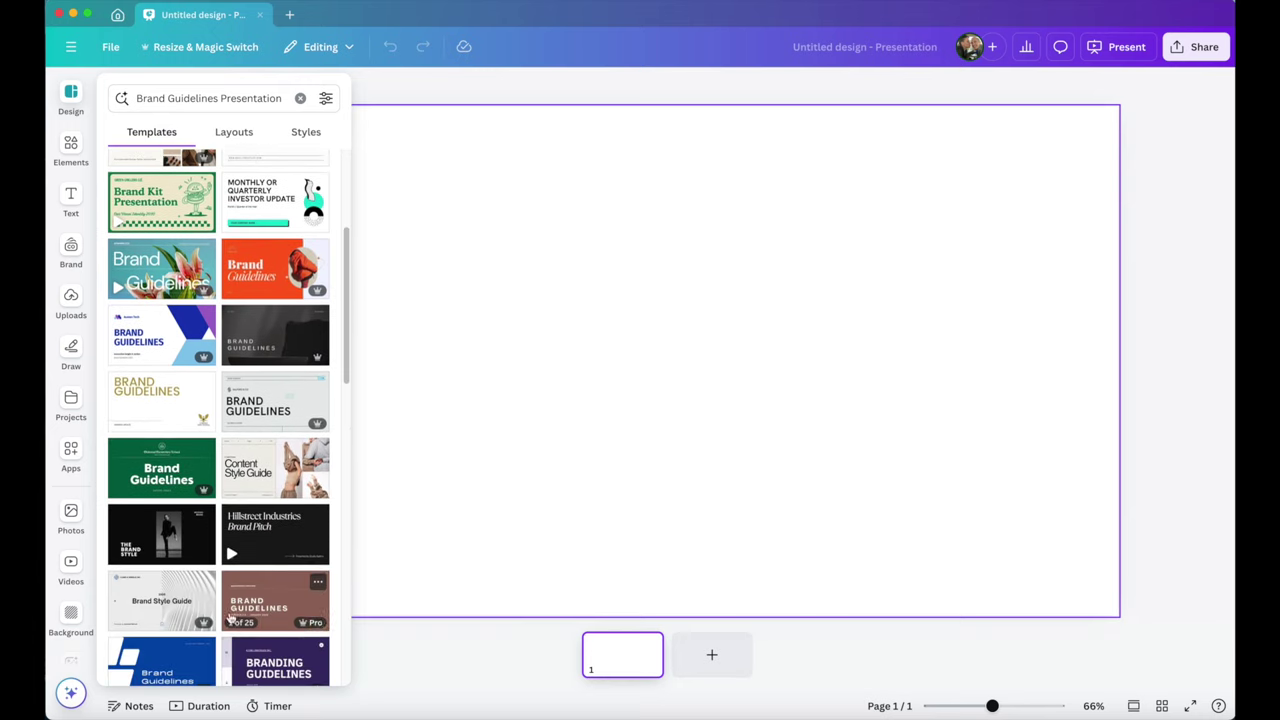
scroll(229, 617, "down", 3)
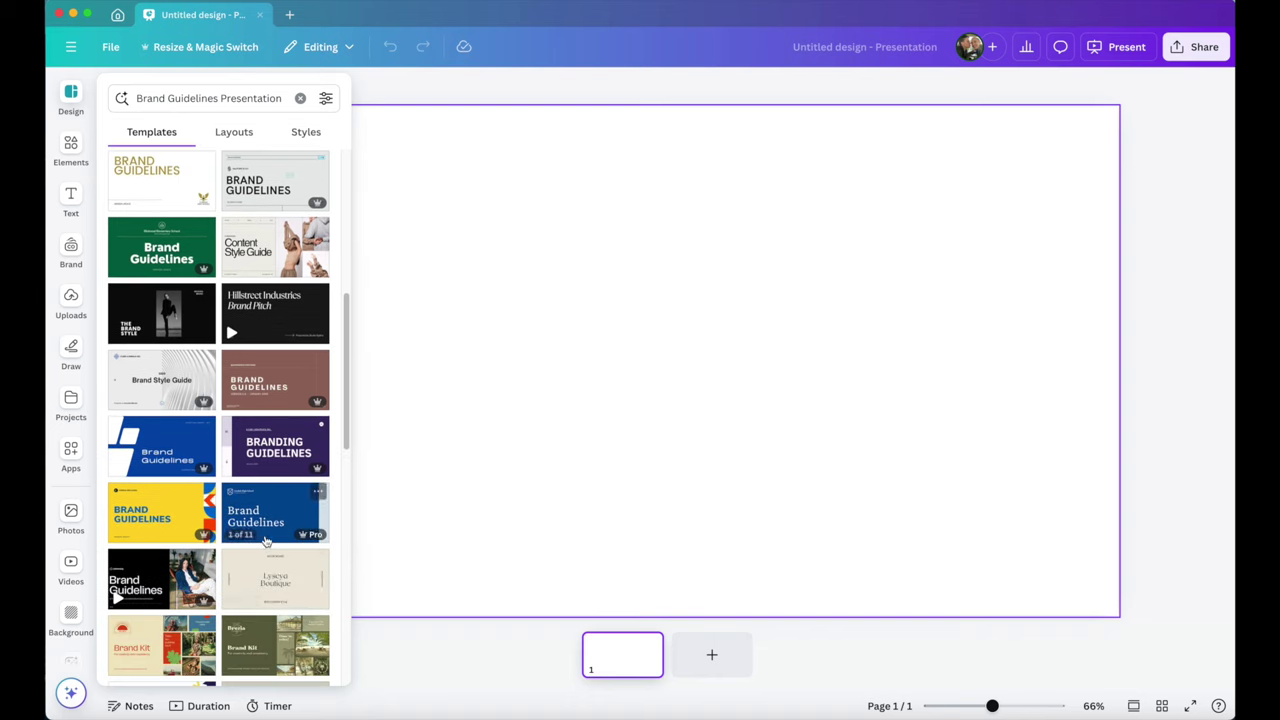
scroll(266, 541, "down", 1)
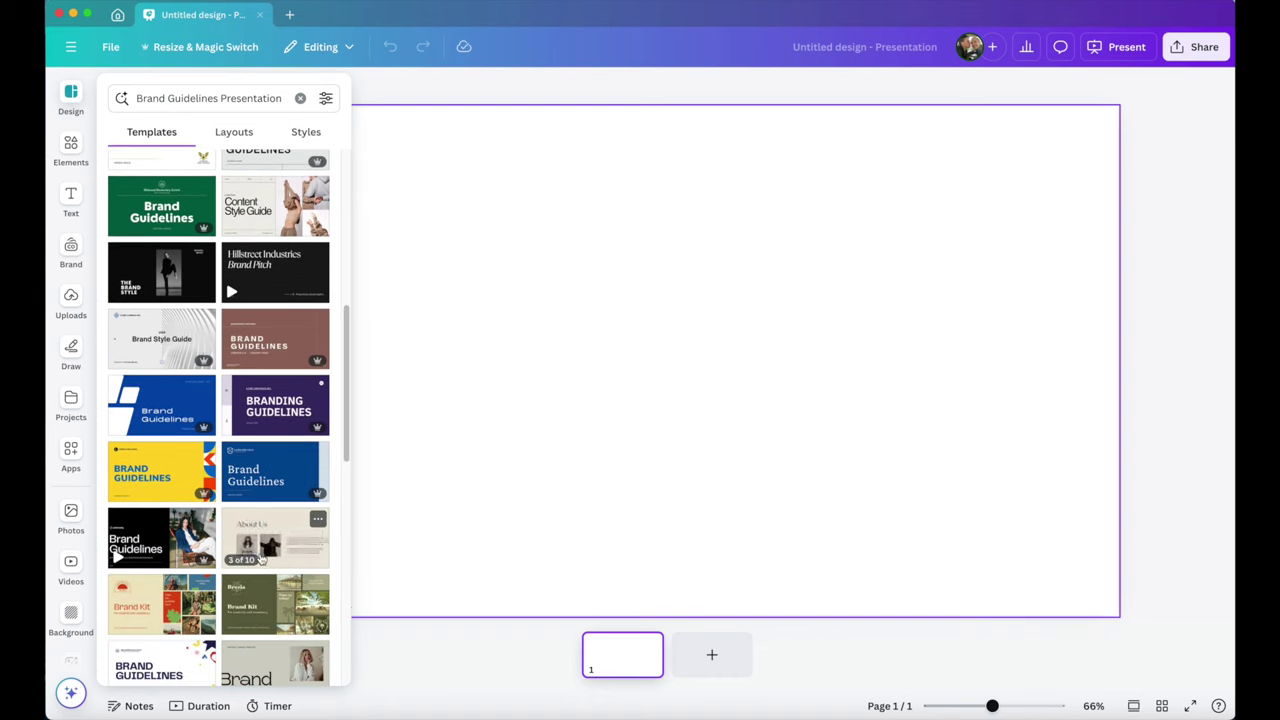
scroll(259, 560, "down", 1)
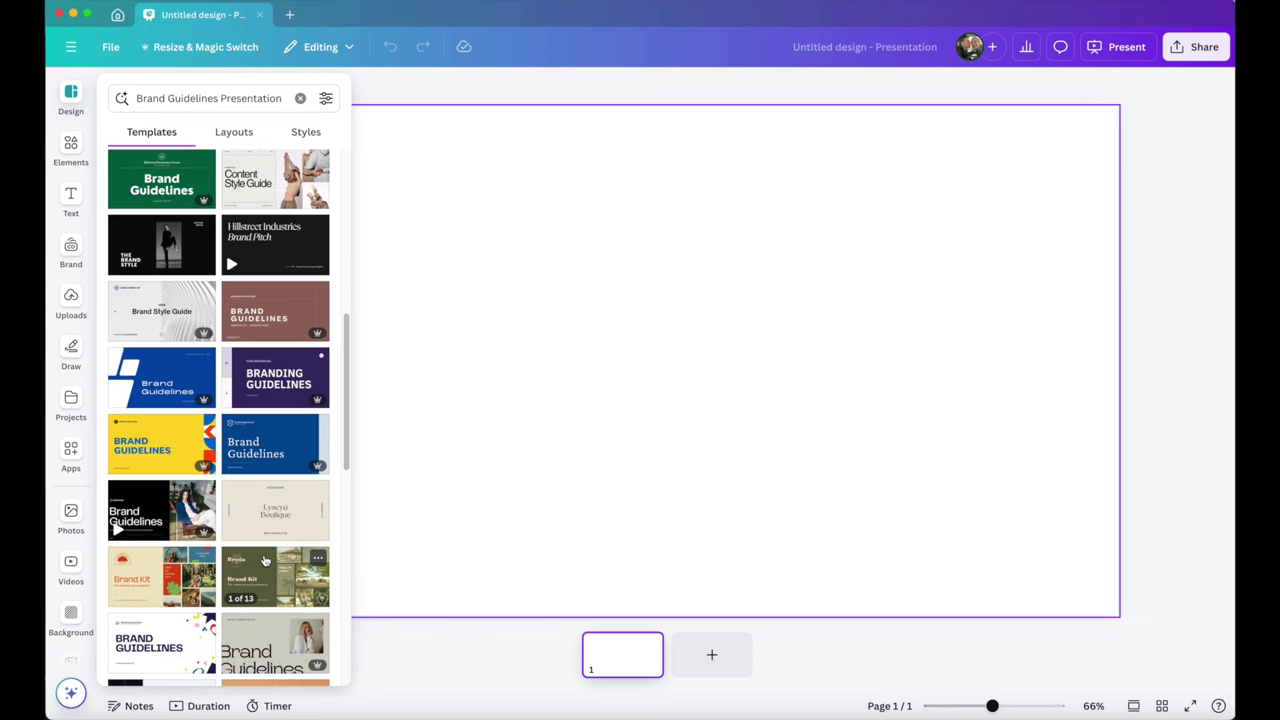
scroll(262, 564, "down", 1)
scroll(265, 563, "down", 3)
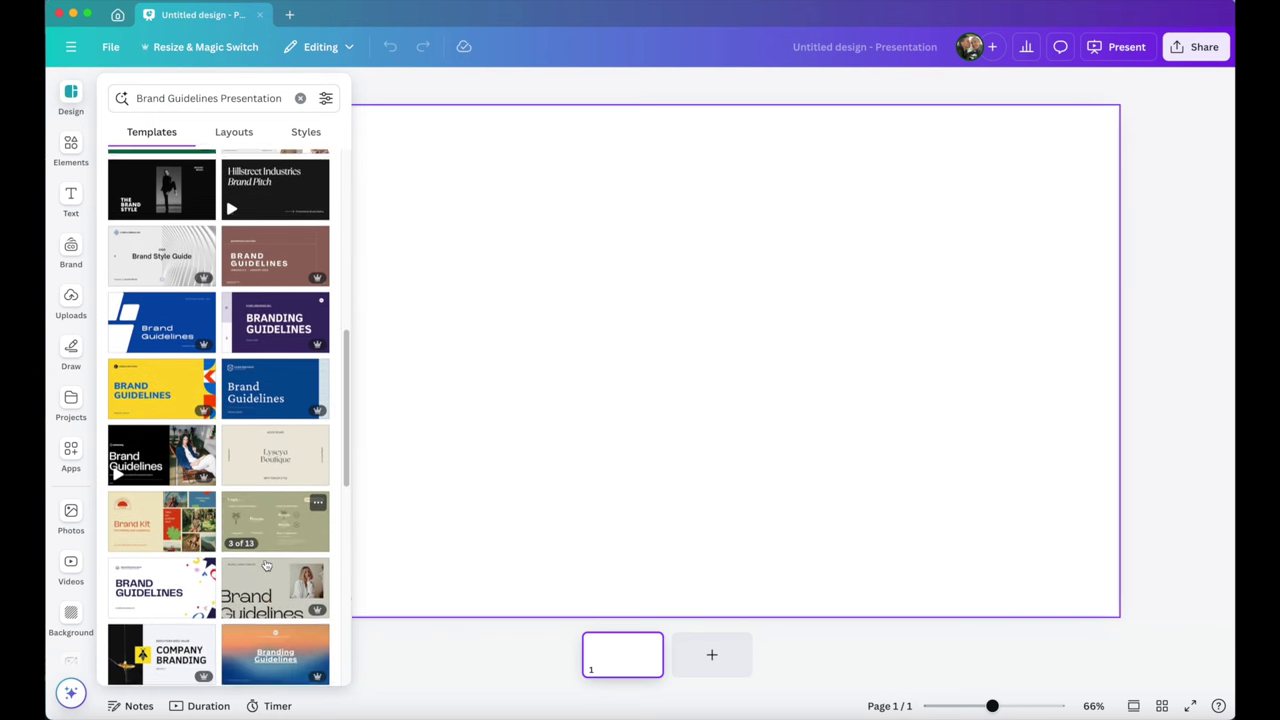
left_click(120, 462)
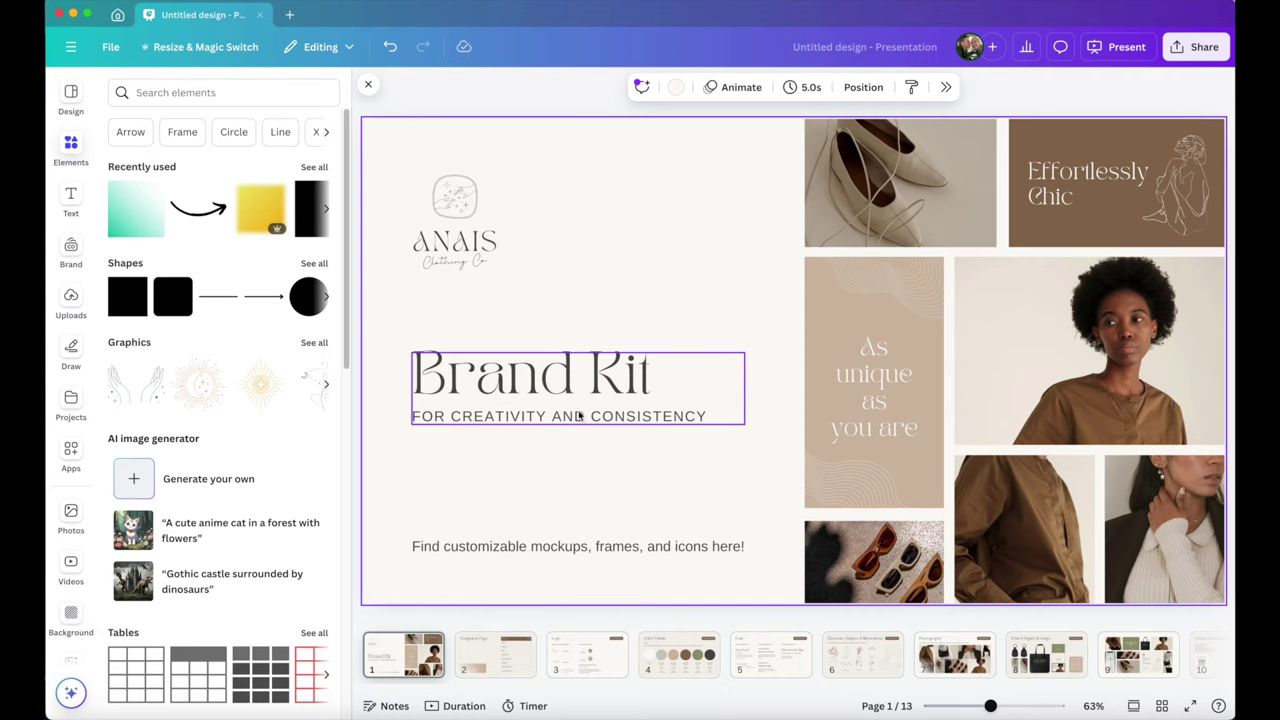
- Review the Navigation, Logo, Color Palette, Font, Elements, Photography slides and page 9
left_click(519, 660)
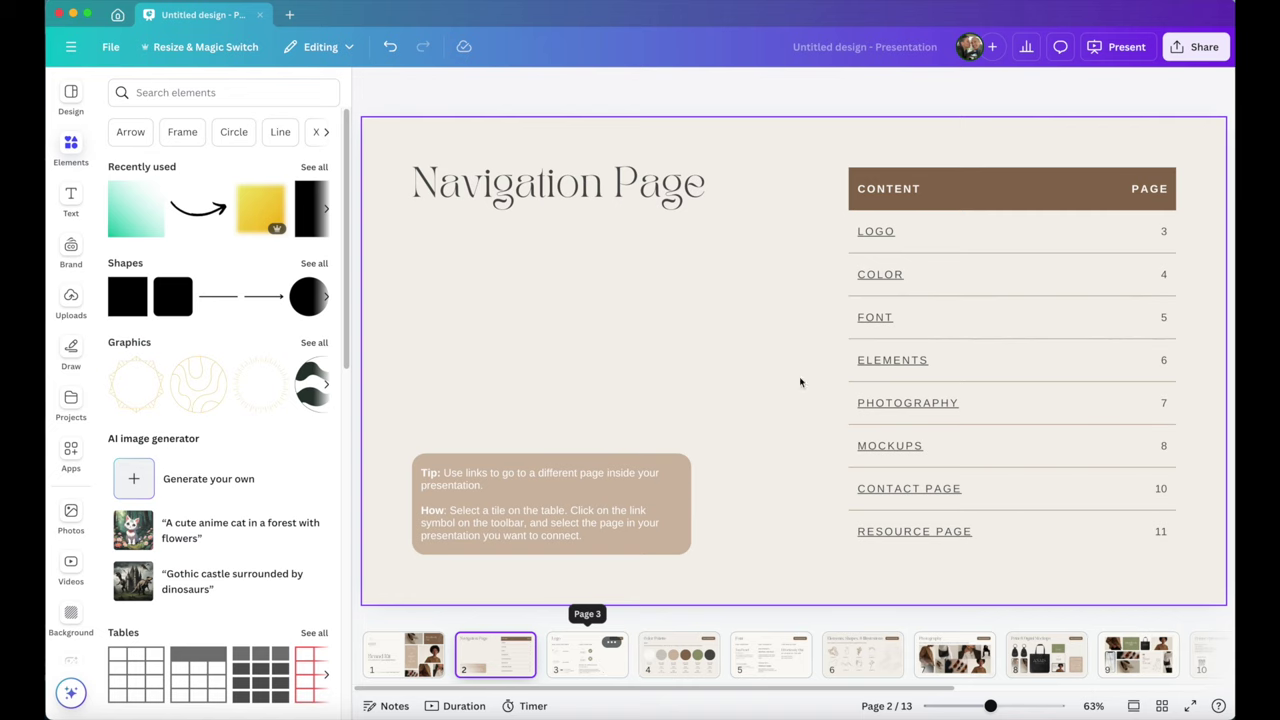
left_click(600, 660)
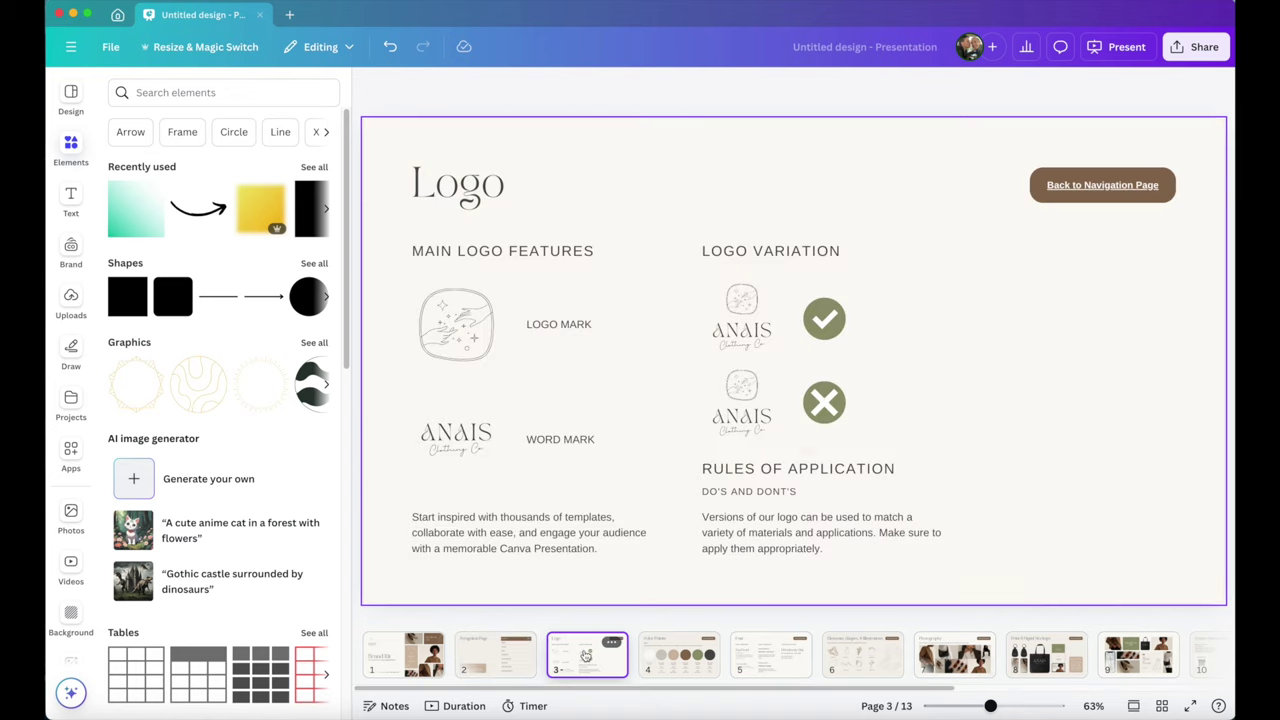
left_click(677, 662)
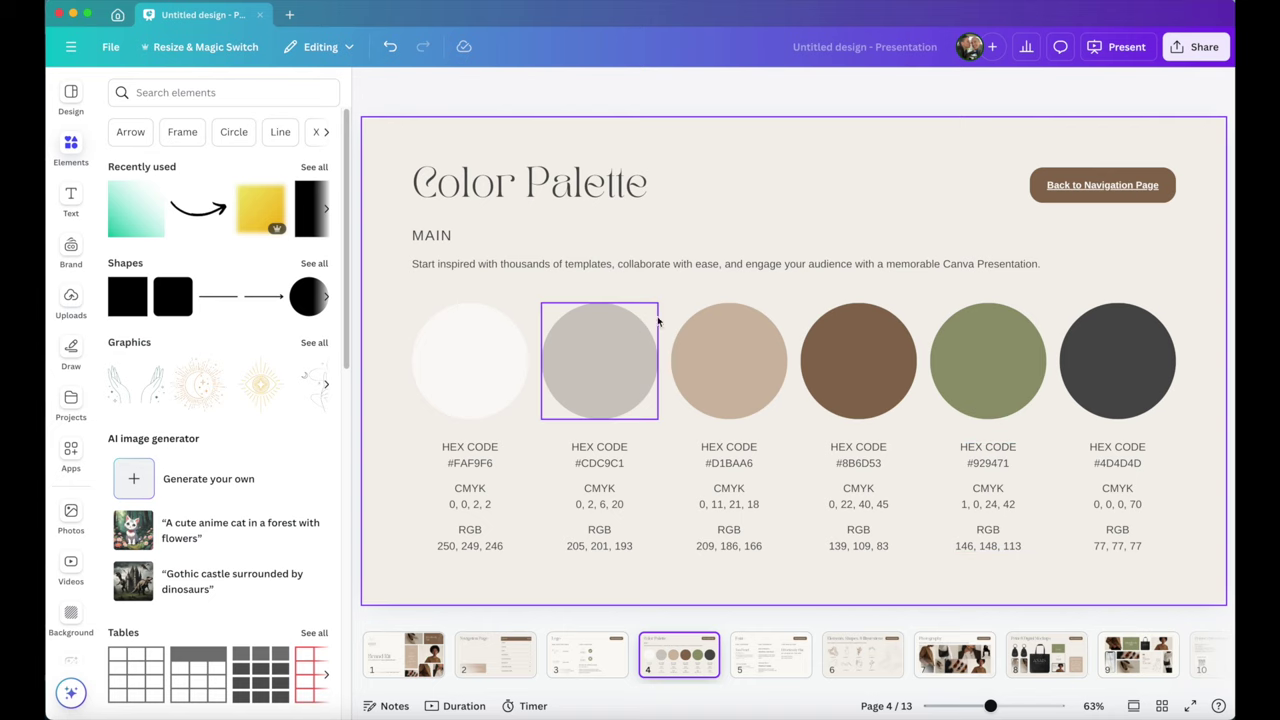
left_click(758, 648)
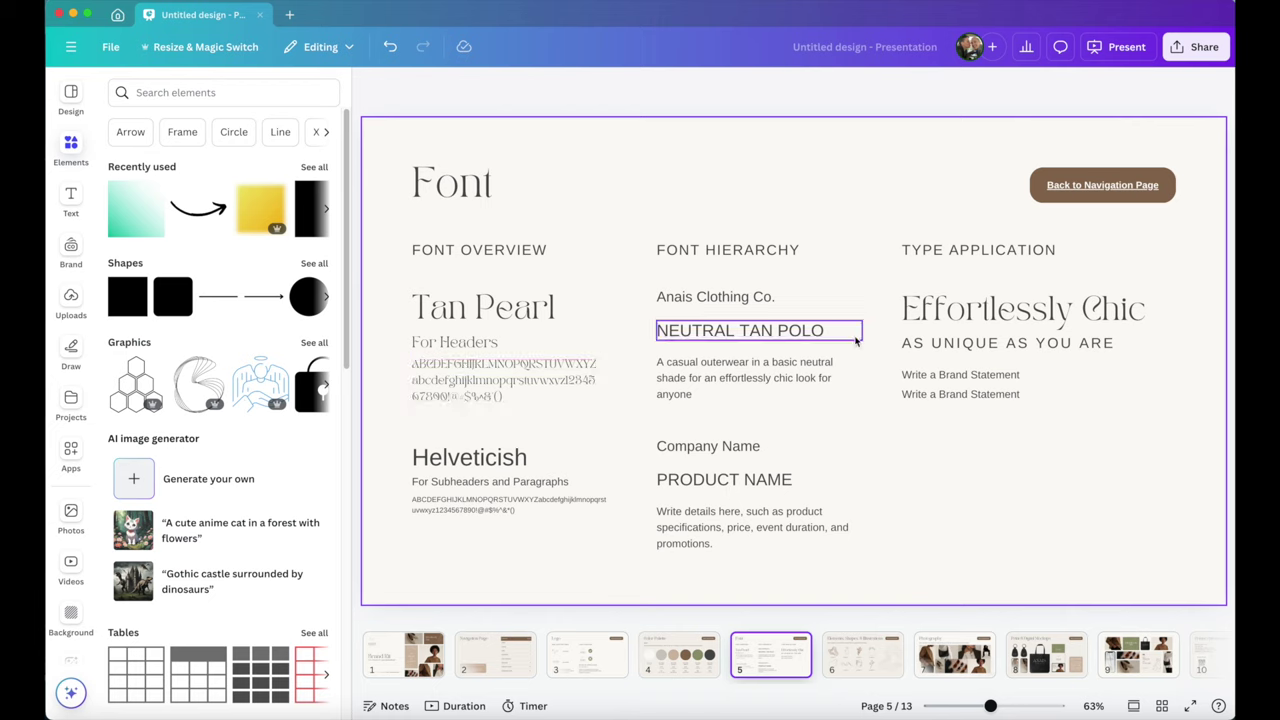
left_click(860, 665)
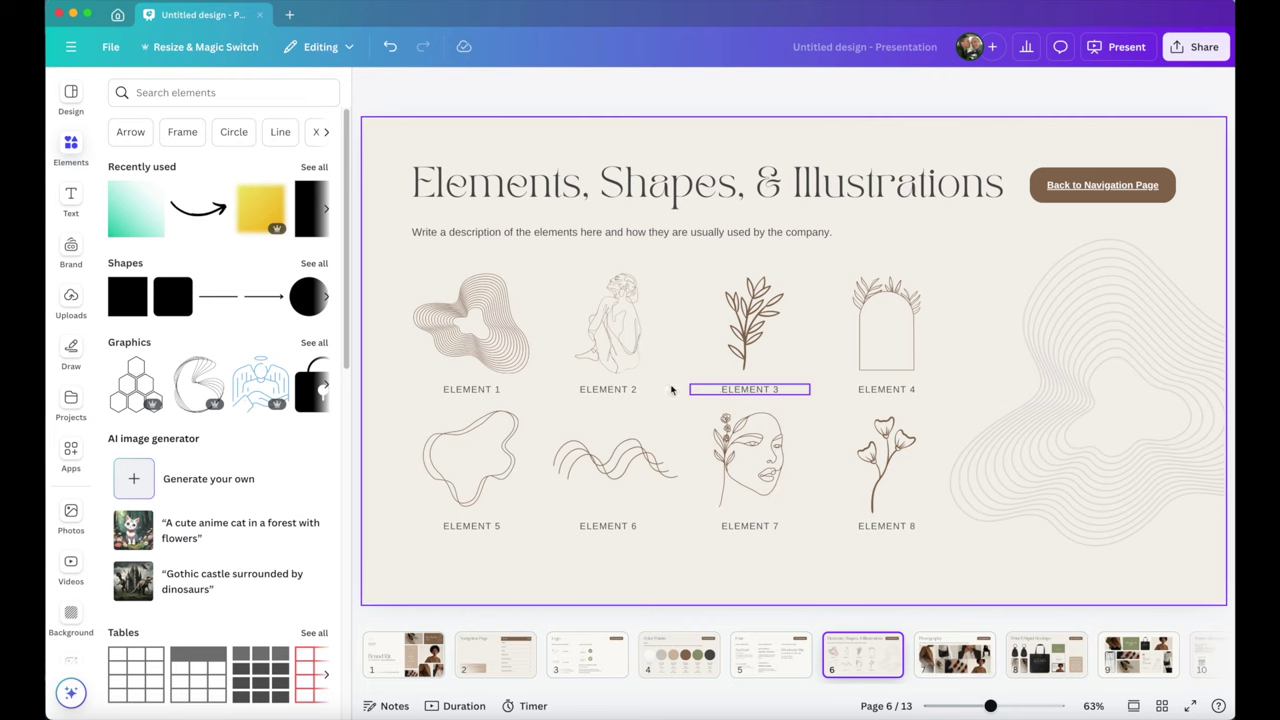
left_click(942, 655)
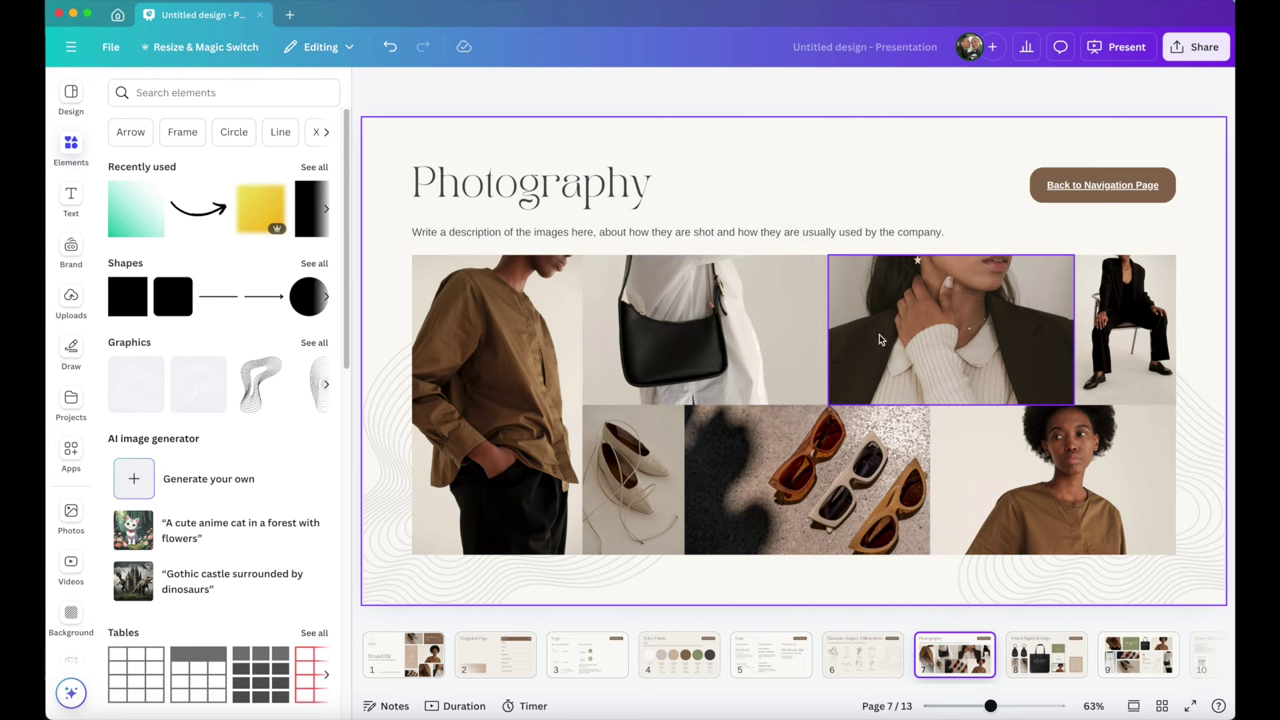
scroll(698, 362, "down", 2)
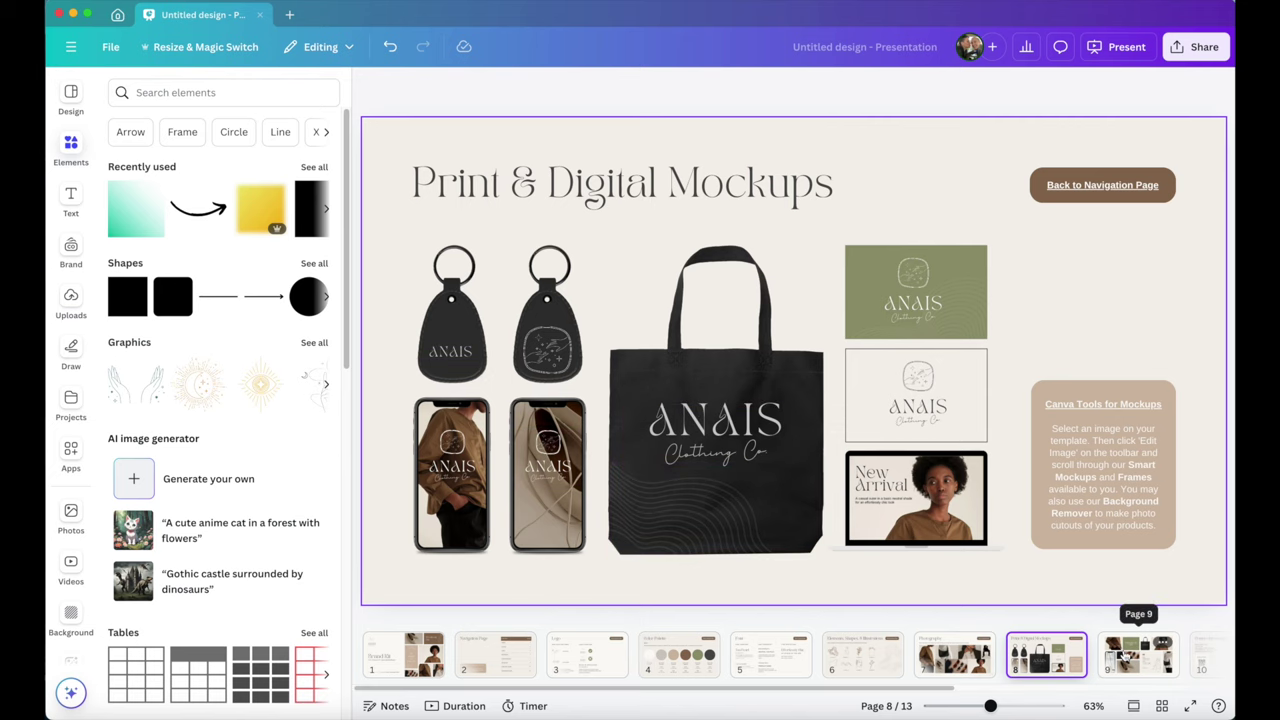
left_click(1138, 648)
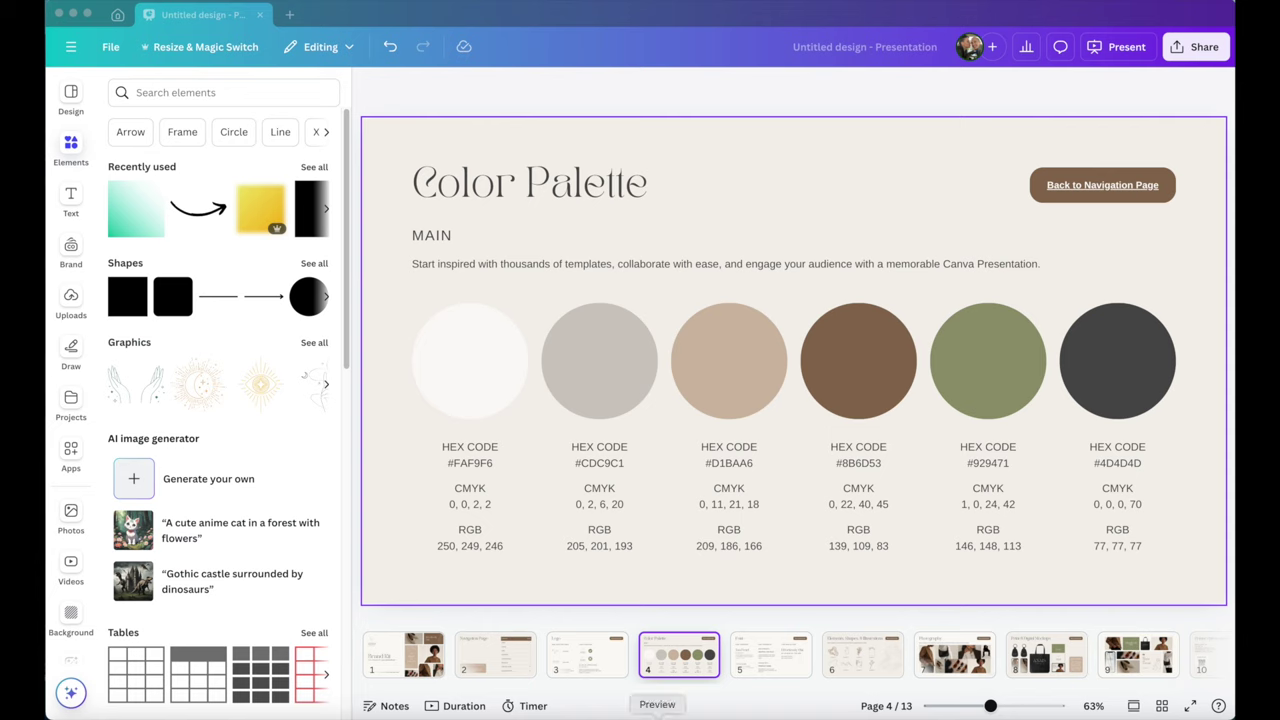
- Recolour the green palette circle to sage #83938E copied from the Bloom & Wick palette
left_click(657, 715)
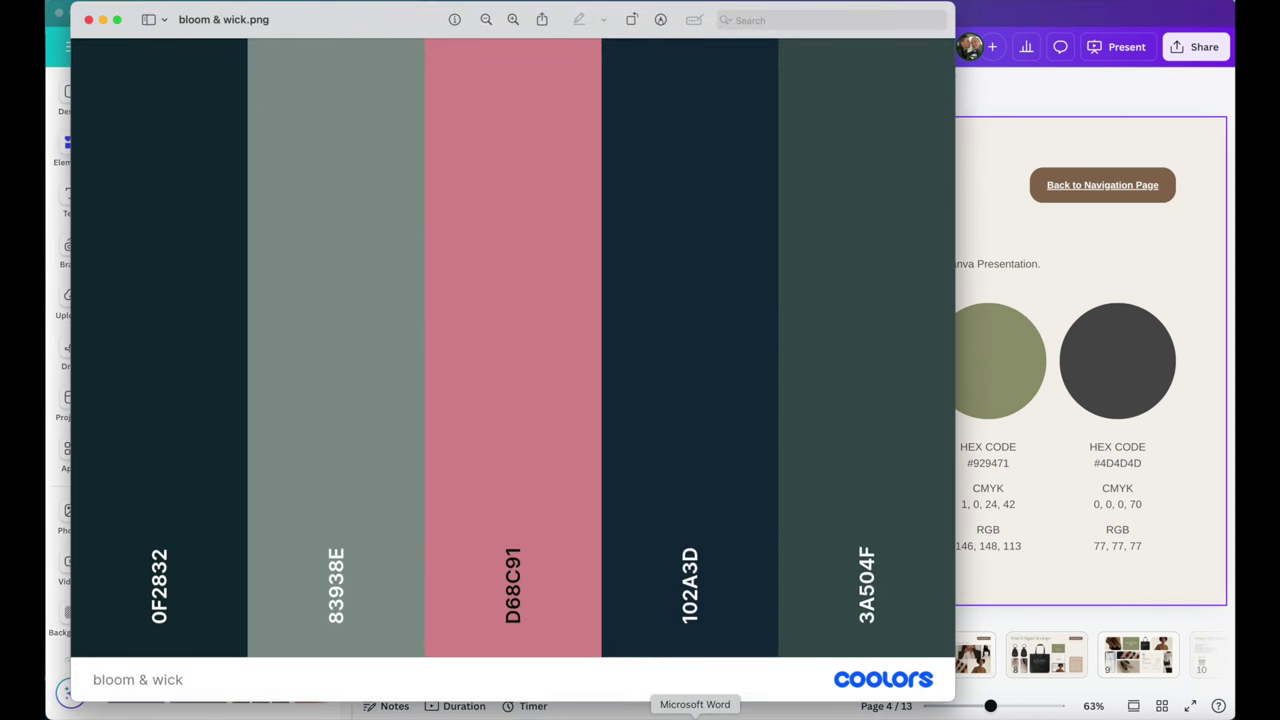
left_click_drag(337, 624, 330, 556)
key("ctrl+c")
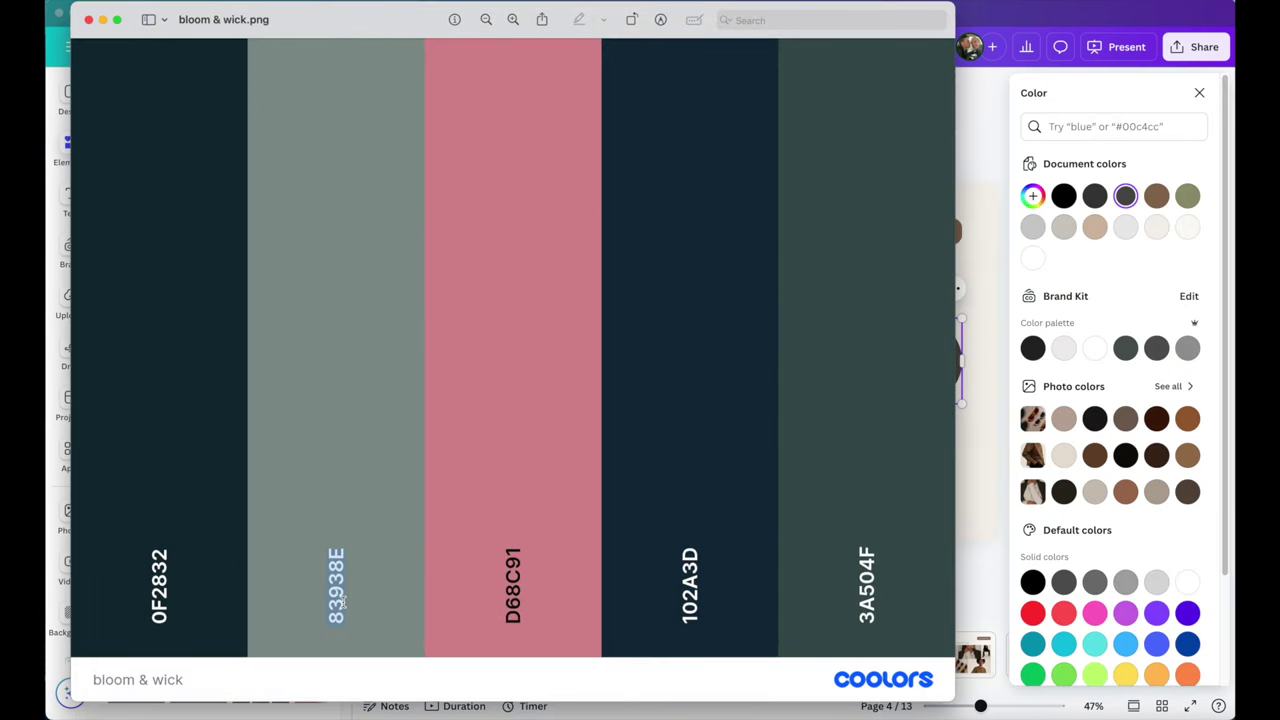
left_click(1100, 128)
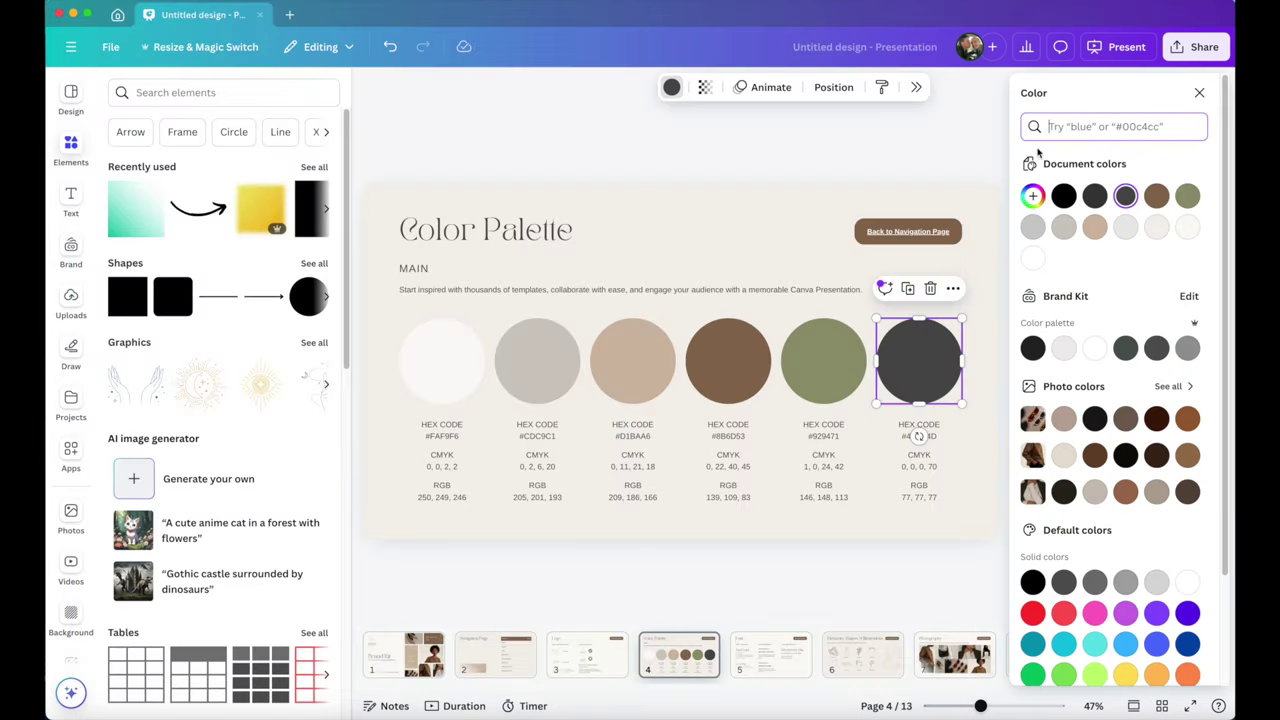
left_click(824, 372)
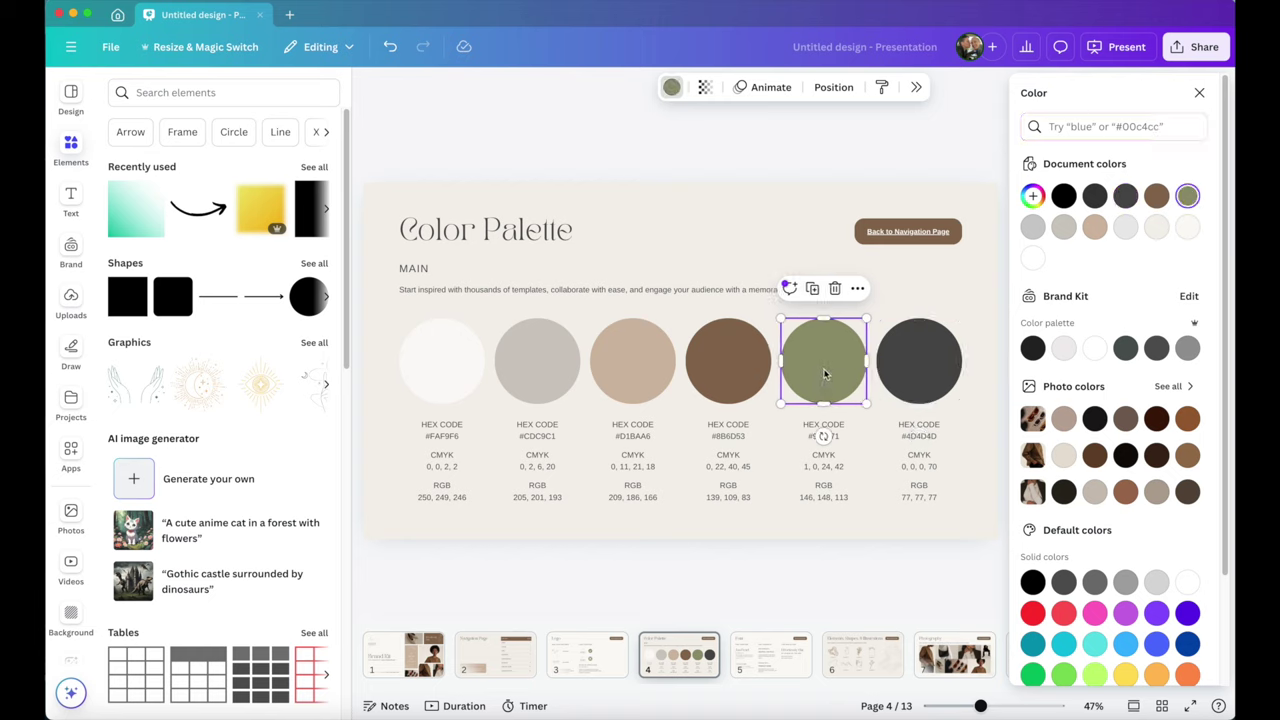
left_click(1057, 126)
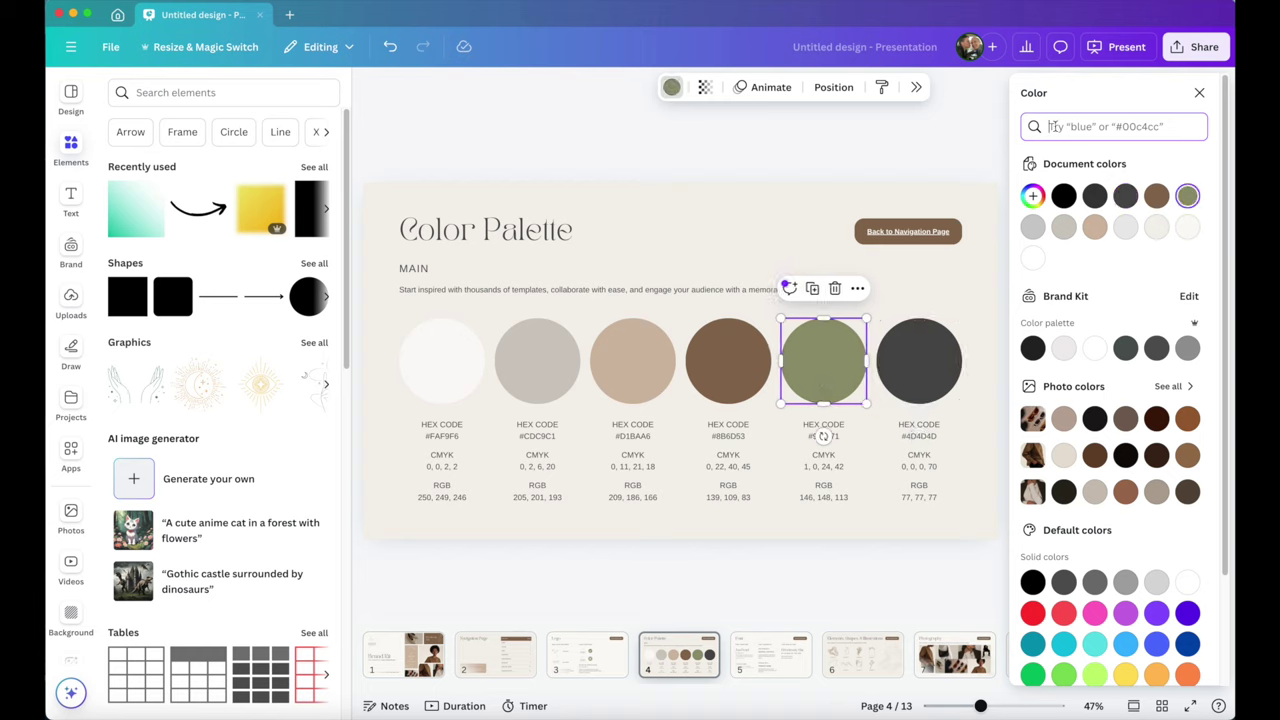
key("ctrl+v")
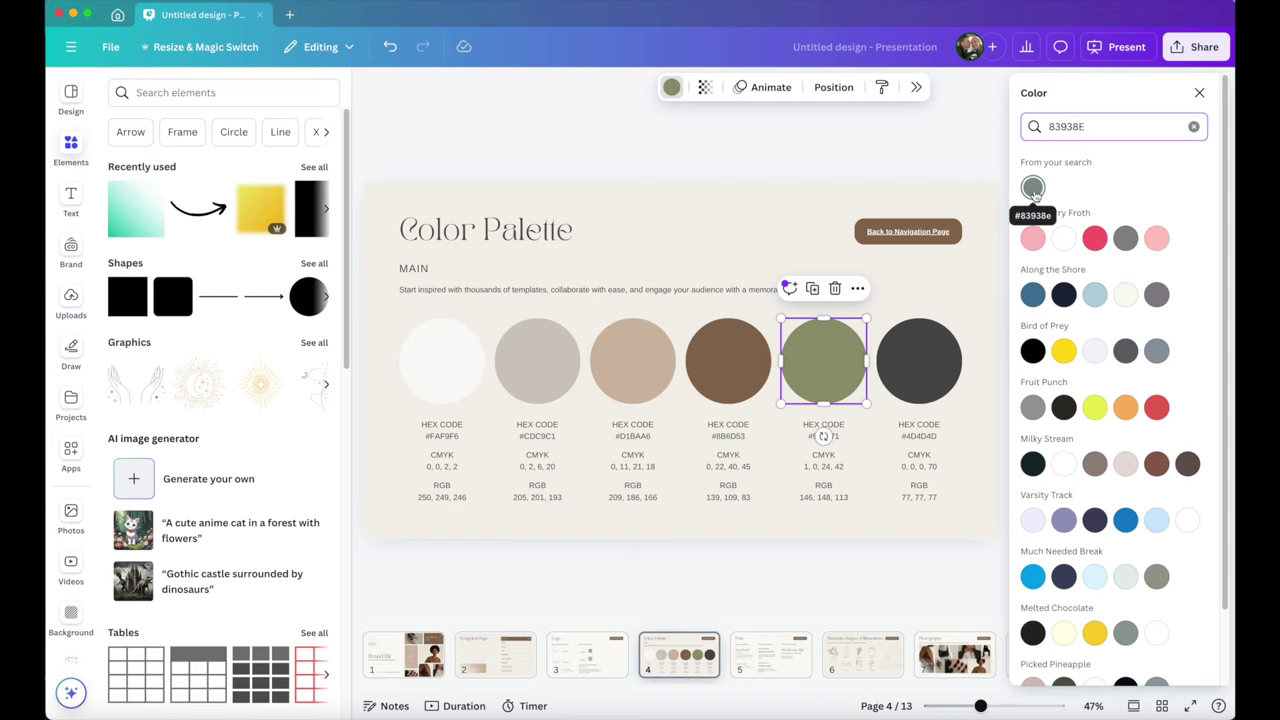
left_click(1033, 188)
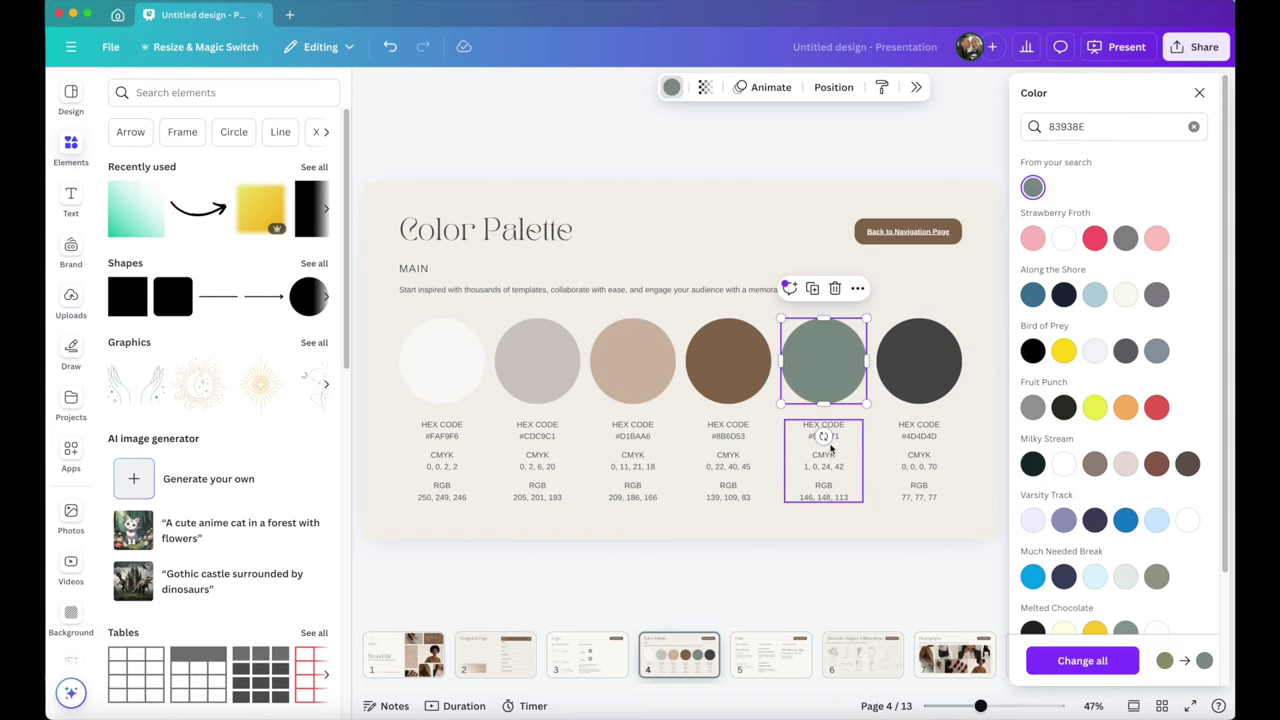
key("Escape")
- Change the sage circle's hex label from 929471 to 83938E
left_click(987, 470)
double_click(998, 465)
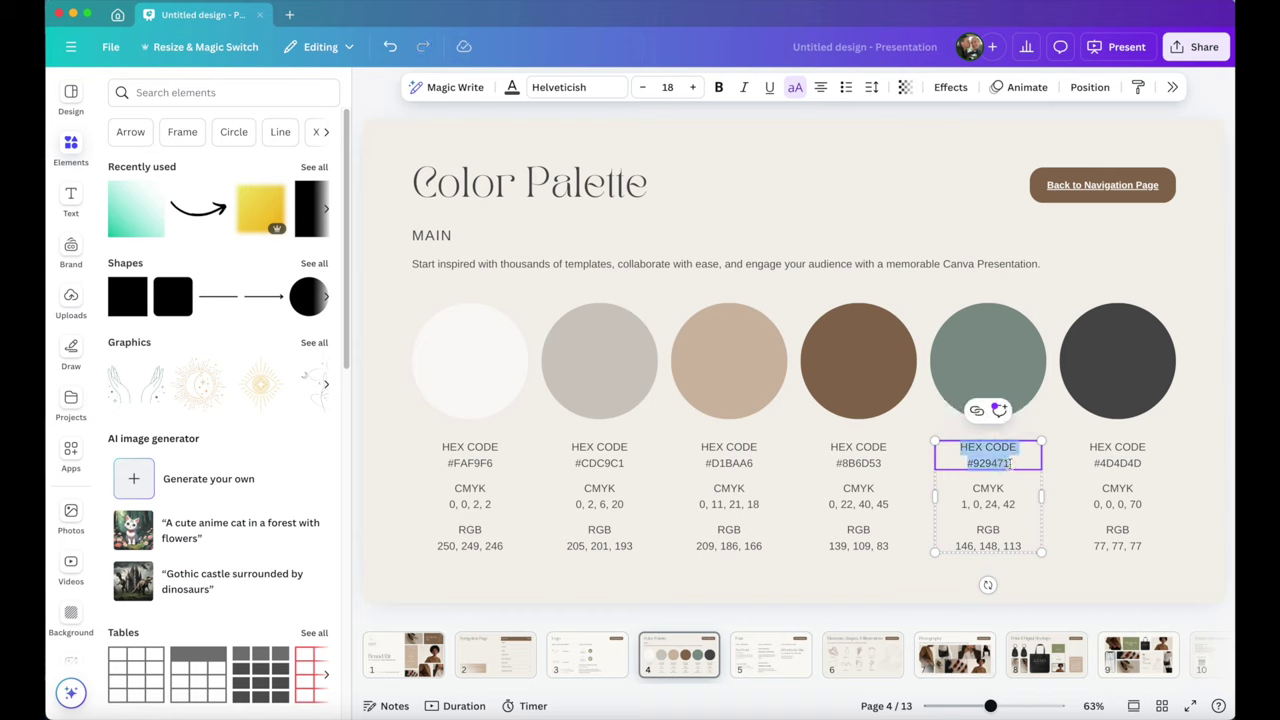
left_click(1010, 463)
left_click_drag(1010, 463, 972, 463)
key("super+v")
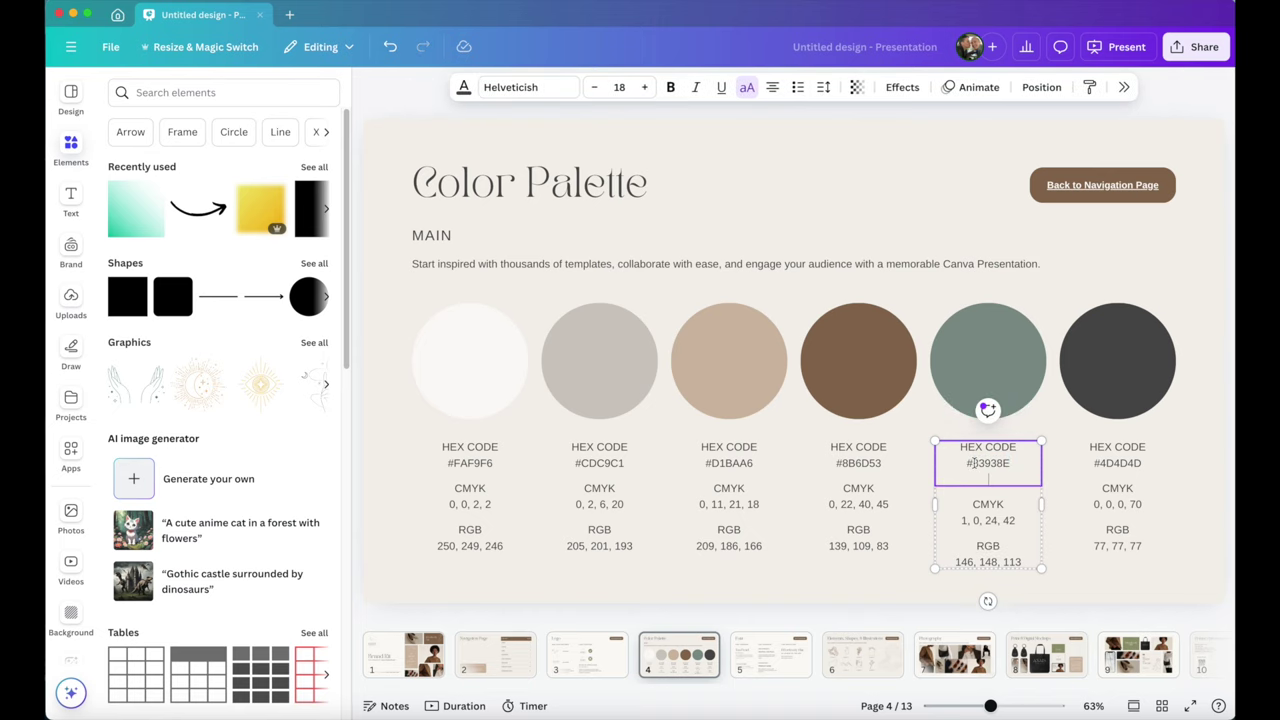
key("BackSpace")
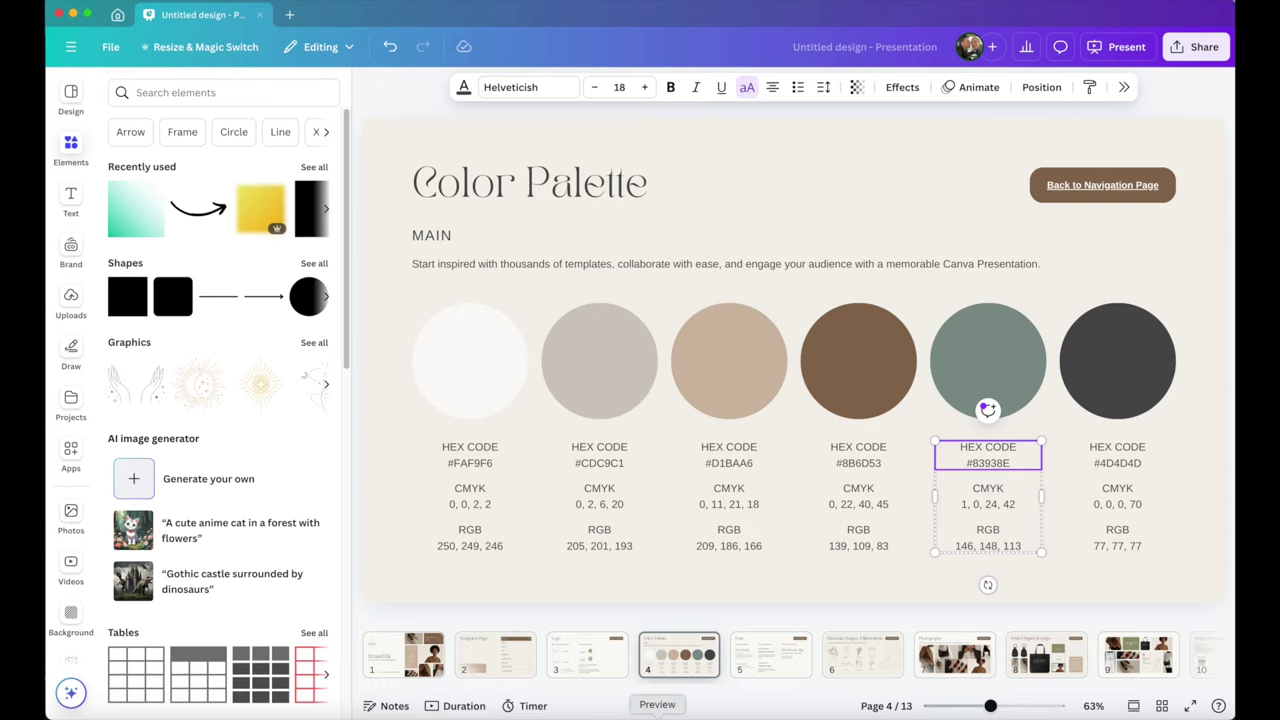
- Recolour the brown palette circle to pink #D68C91 copied from the Coolors palette
left_click(657, 712)
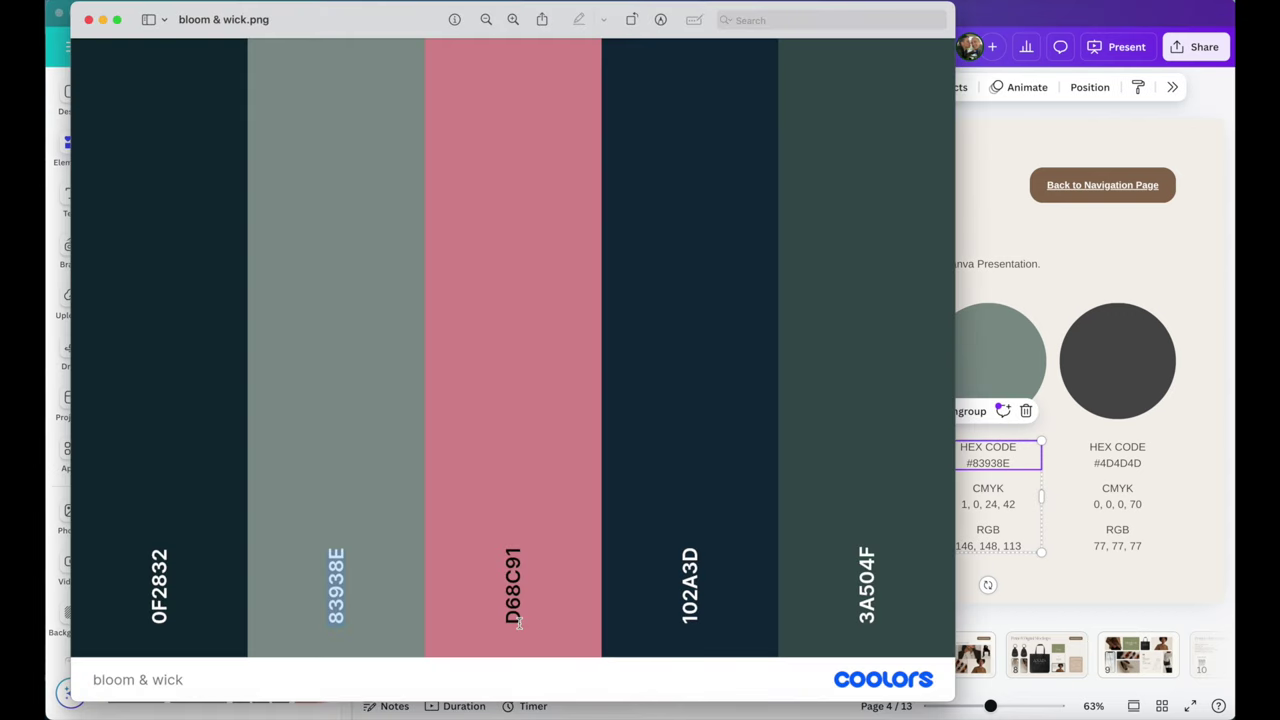
left_click_drag(518, 622, 506, 554)
key("super+c")
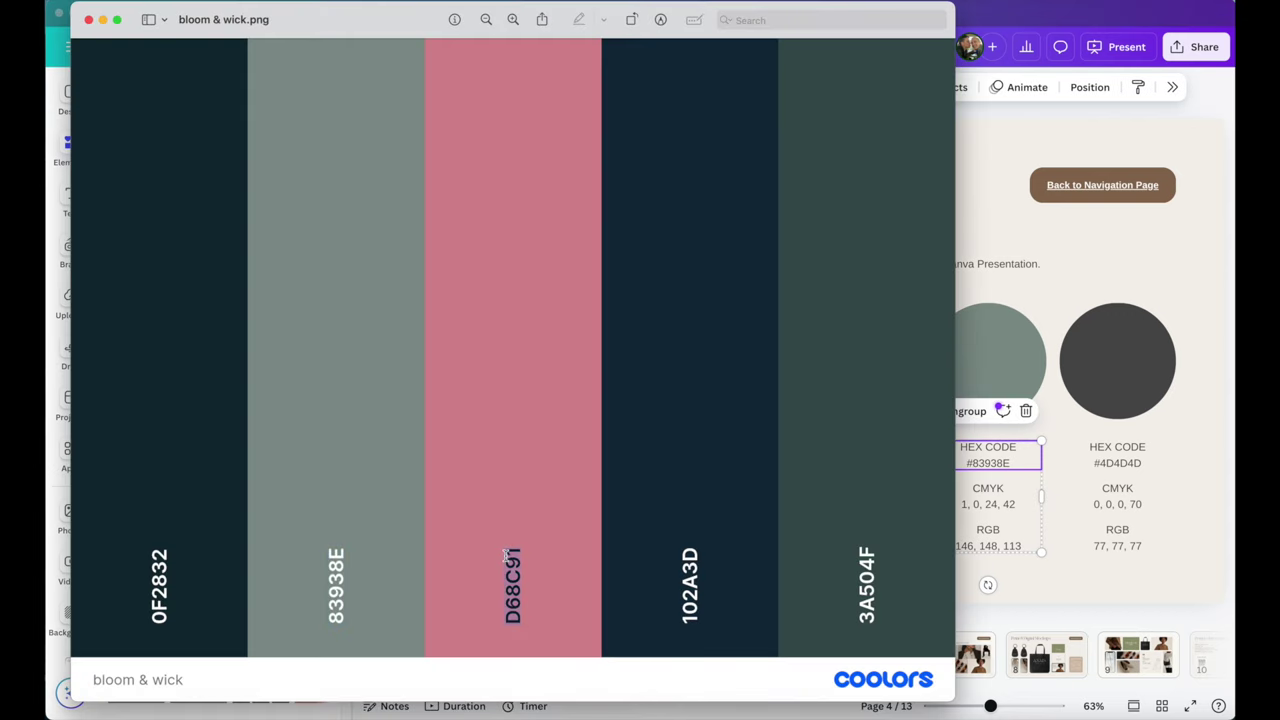
left_click(1156, 212)
left_click(868, 371)
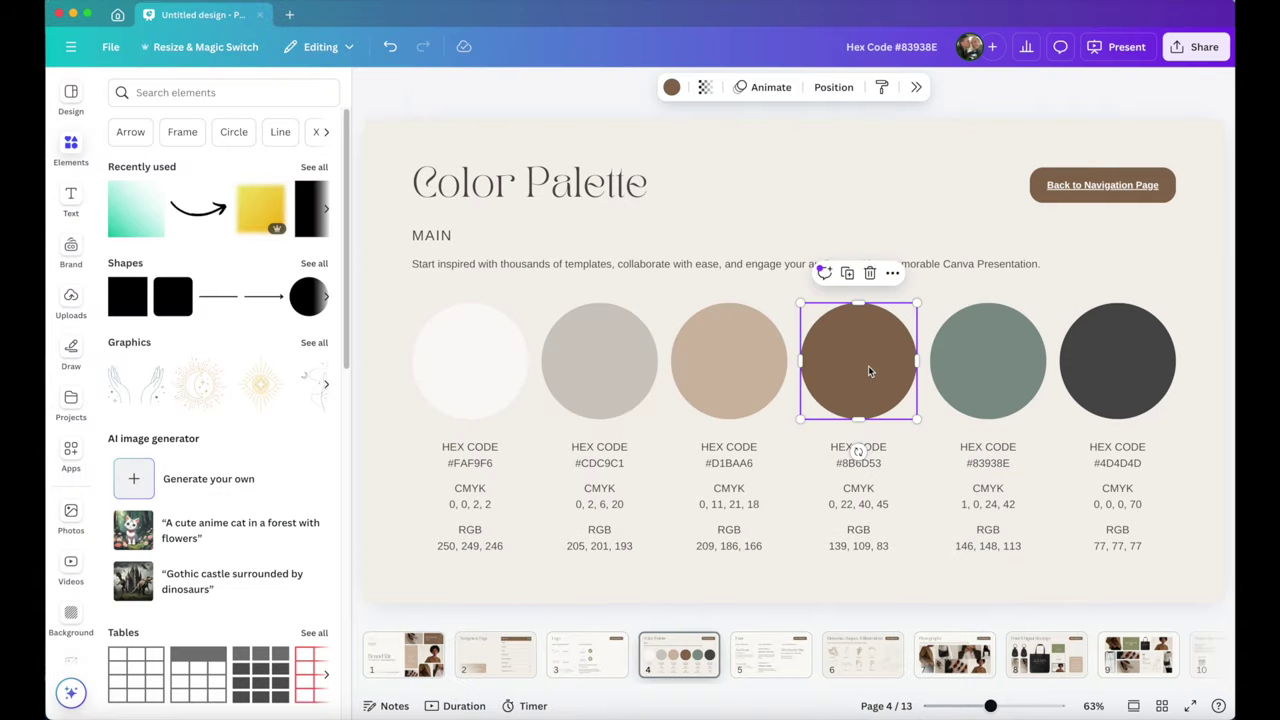
left_click(671, 87)
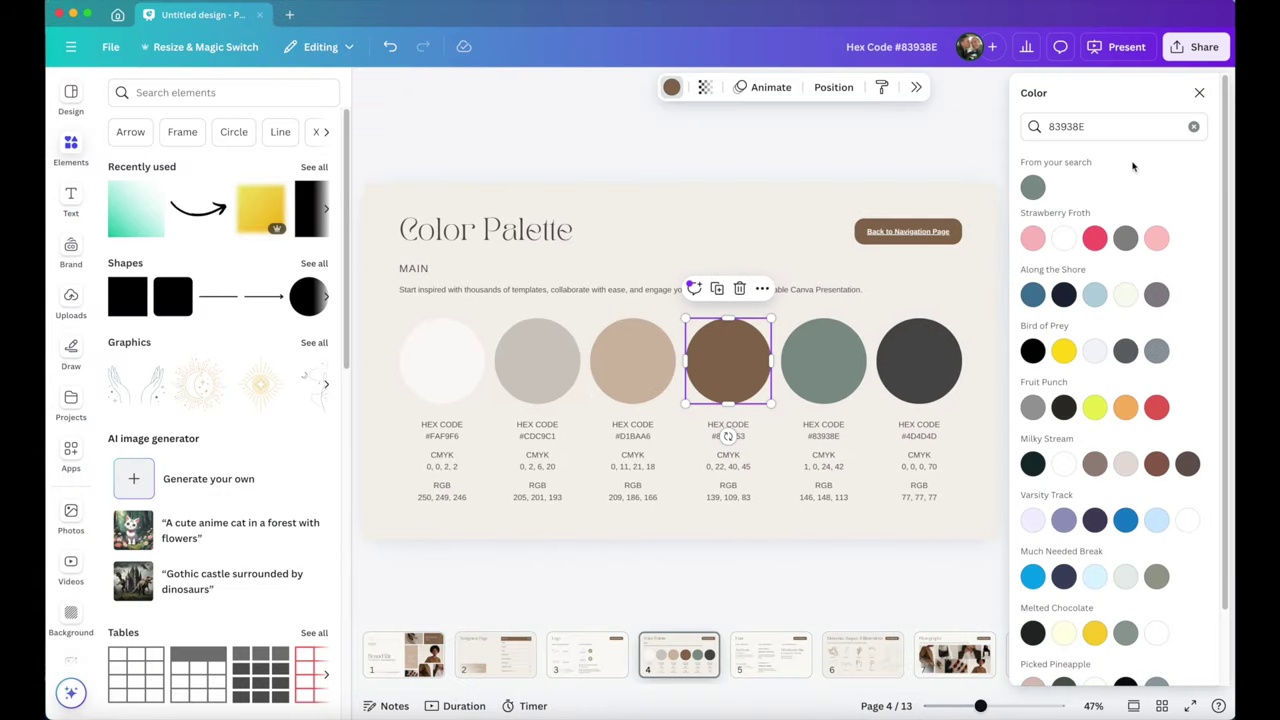
left_click(1123, 127)
key("super+a")
key("super+v")
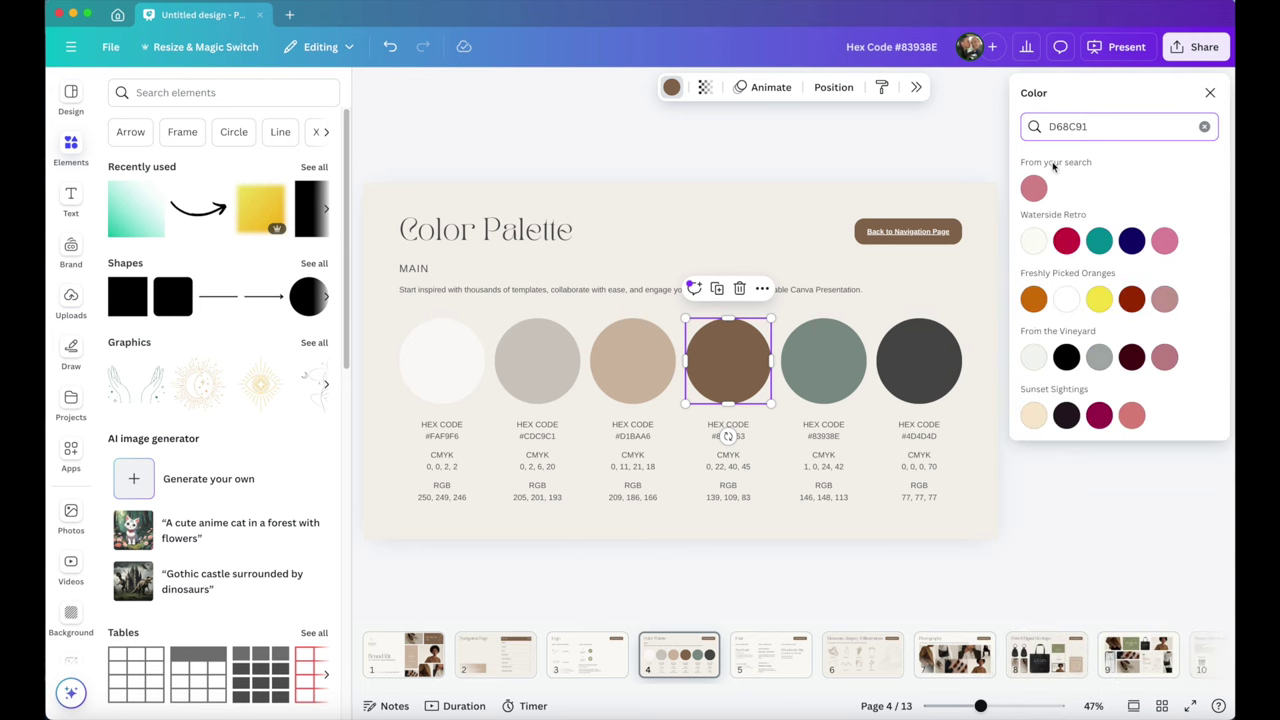
left_click(1033, 188)
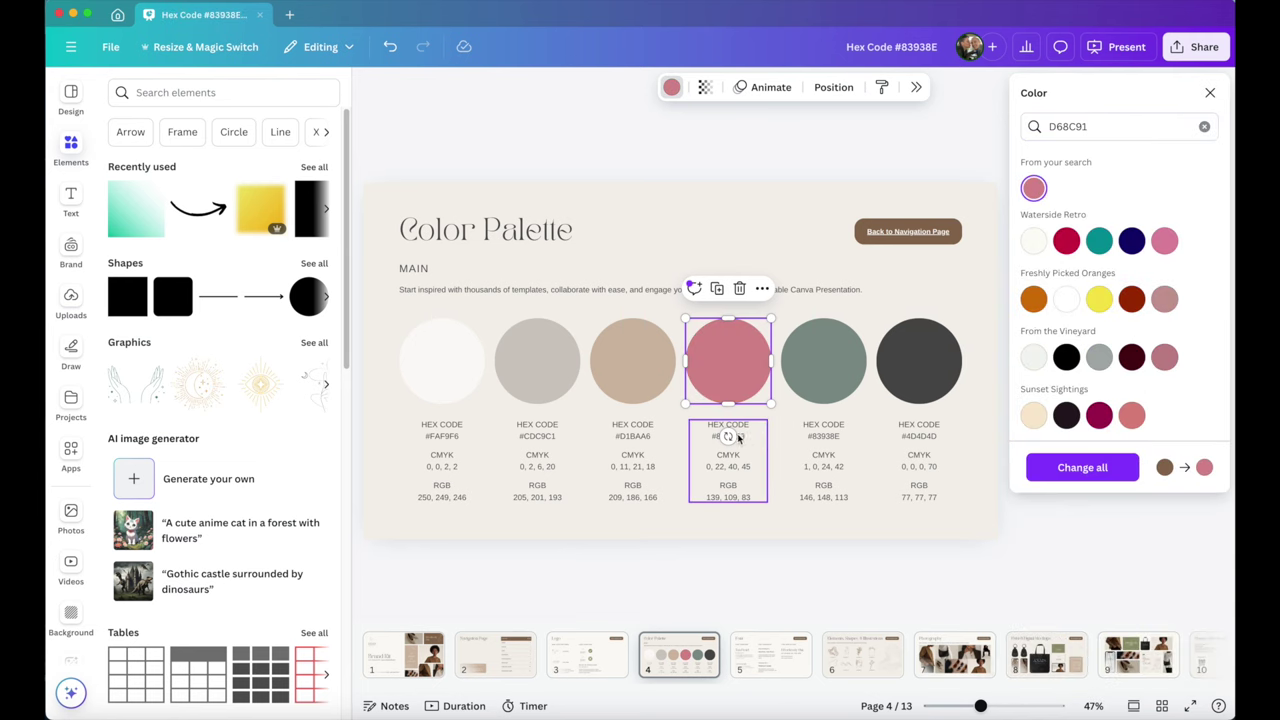
- Change the pink circle's hex label from 8B6D53 to D68C91
left_click(738, 437)
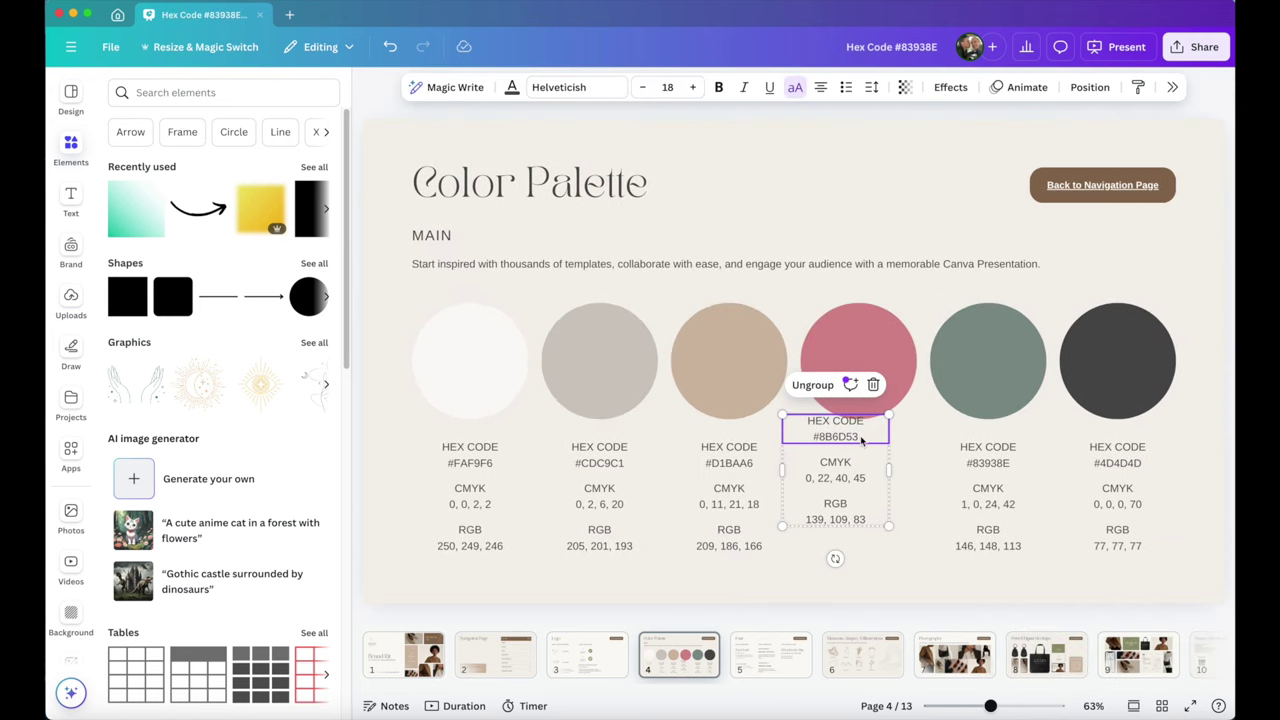
double_click(865, 462)
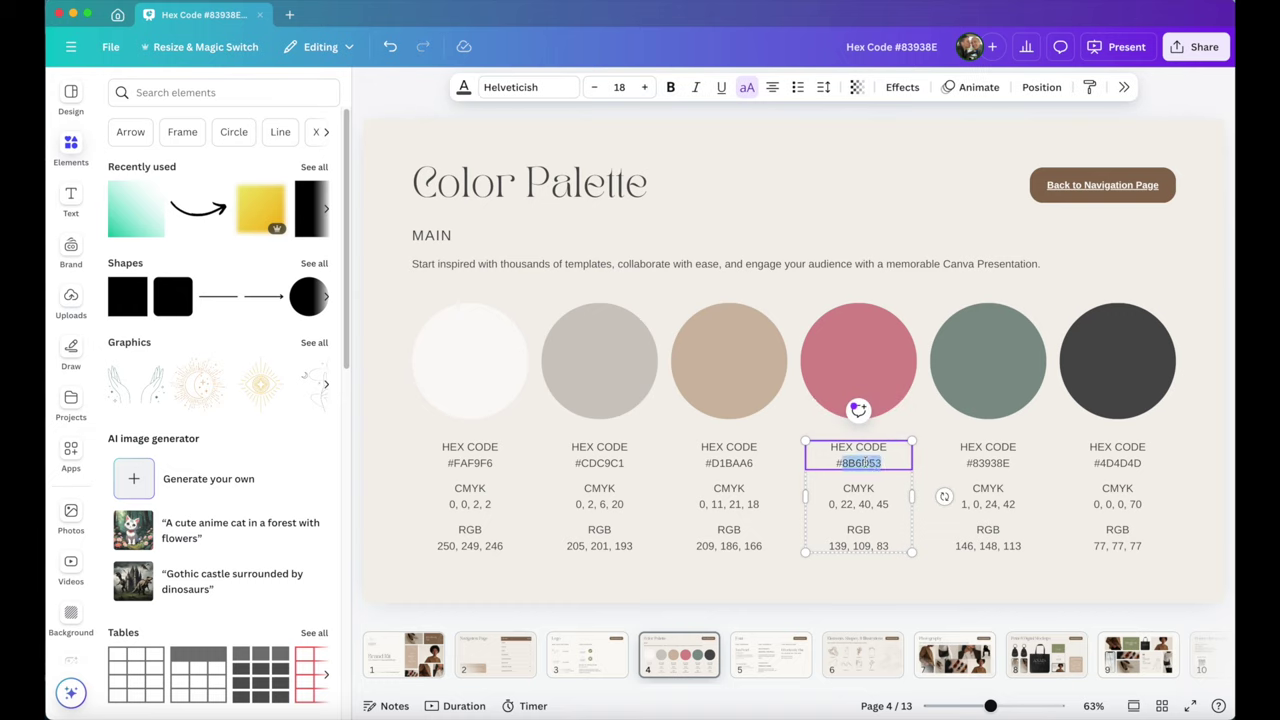
key("ctrl+v")
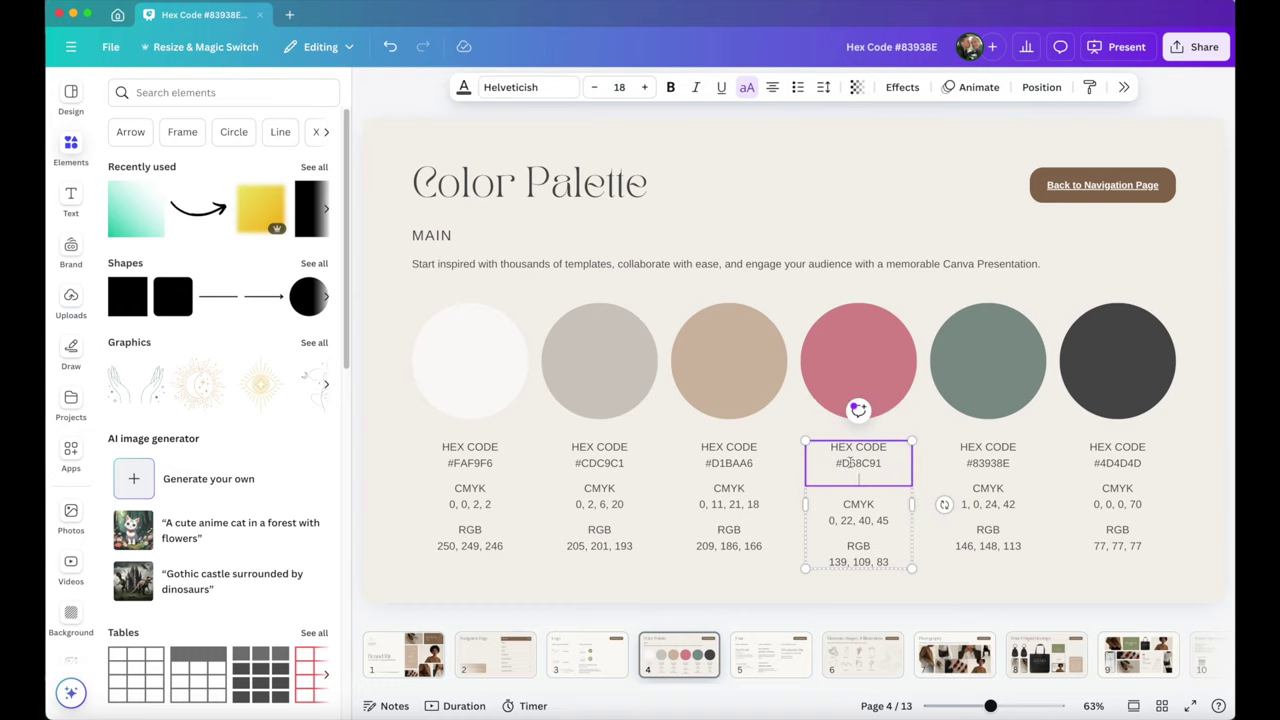
key("BackSpace")
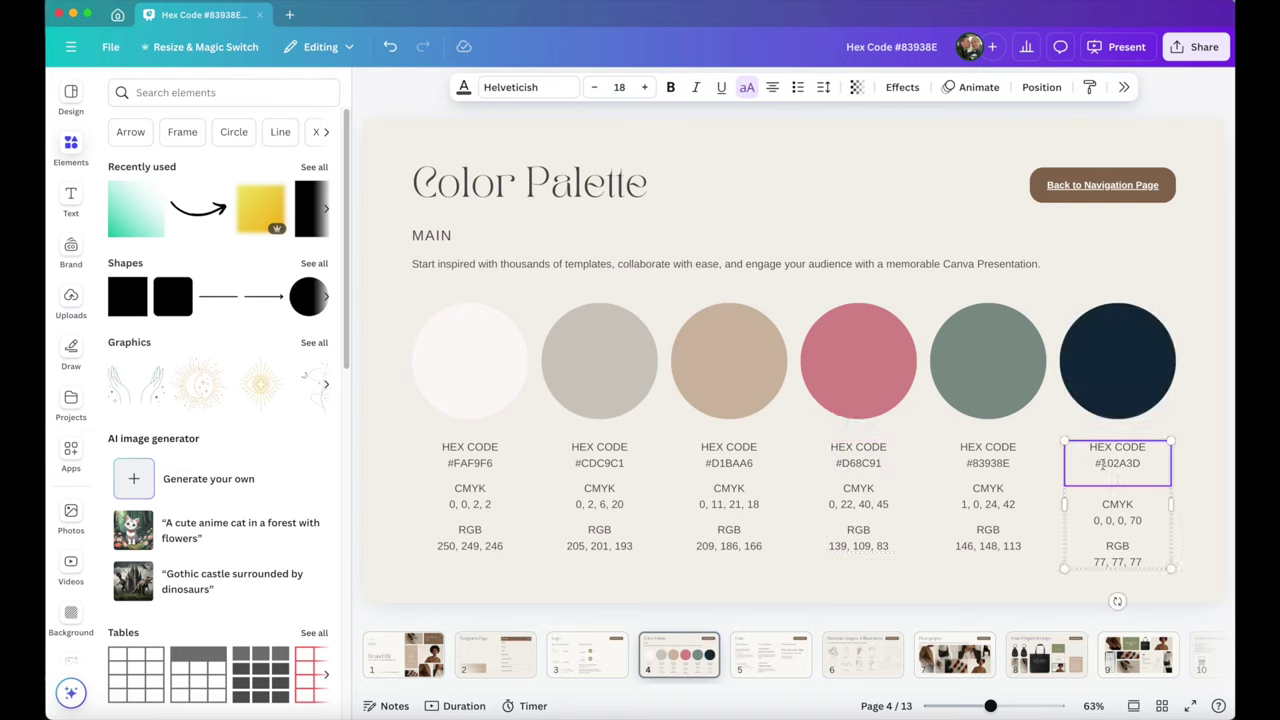
key("BackSpace")
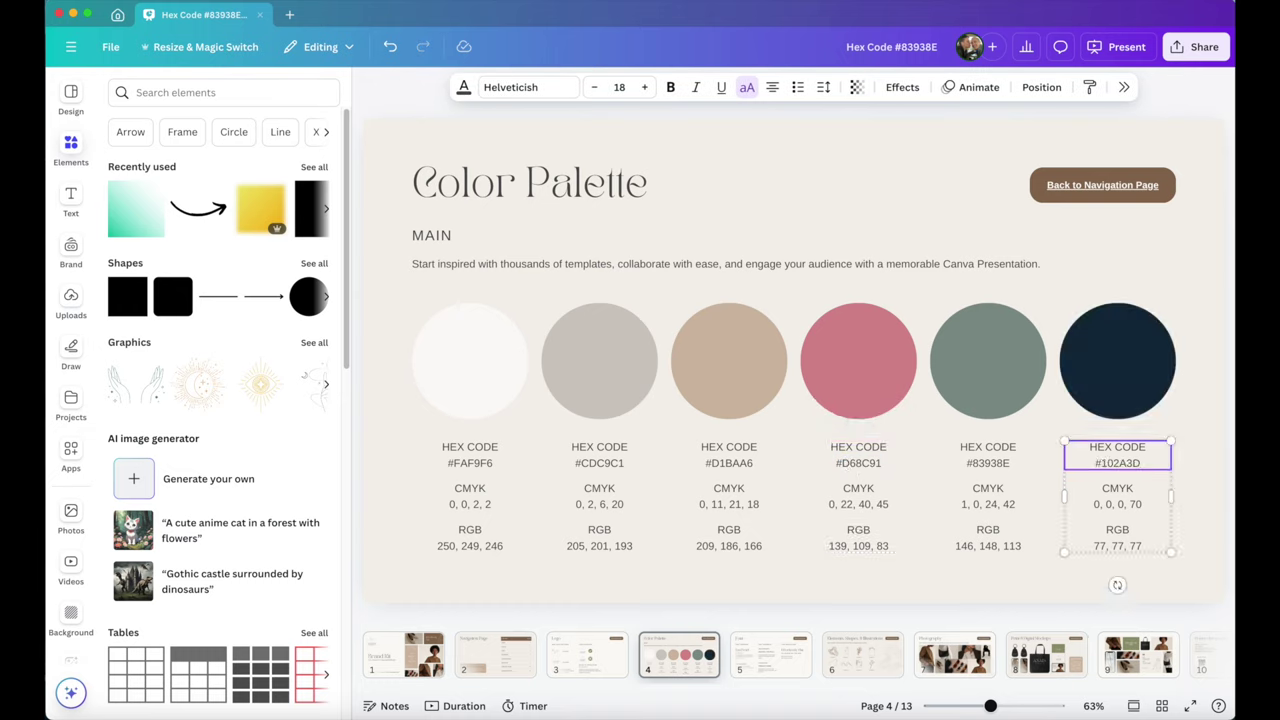
left_click(971, 234)
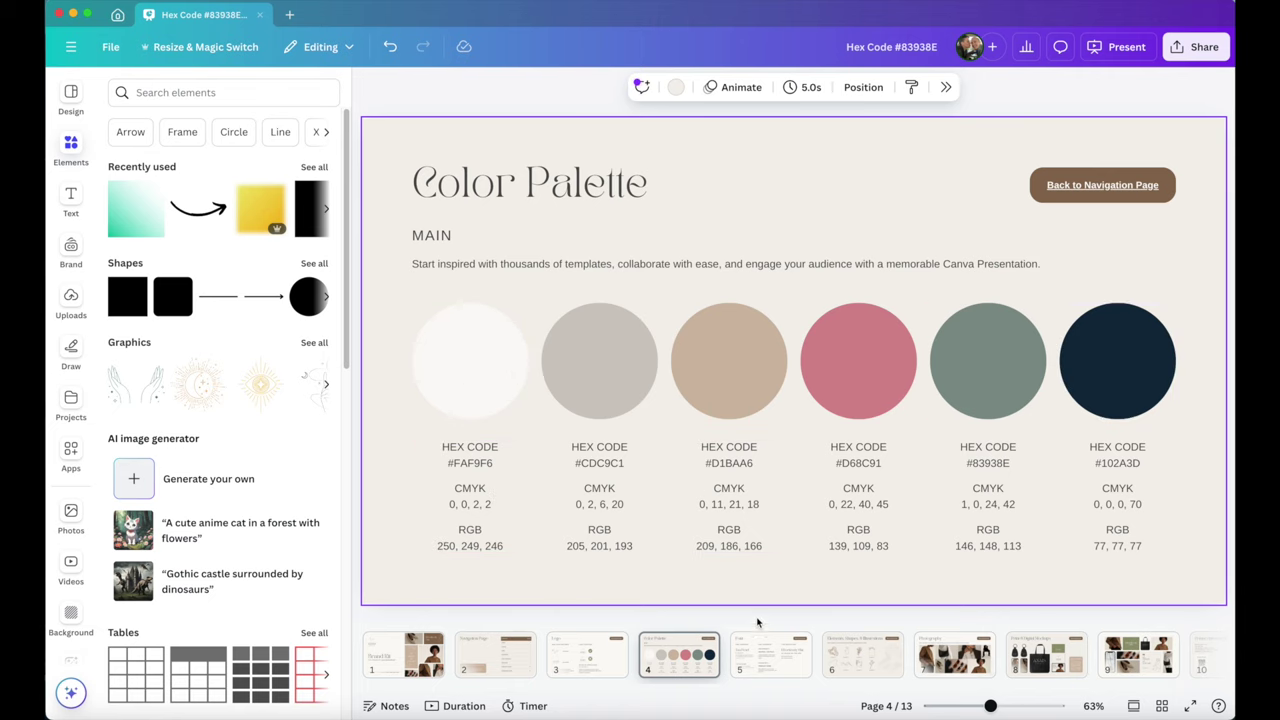
- Go to page 1, the Brand Kit title slide, and zoom so the whole slide is visible
left_click(403, 655)
left_click(474, 398)
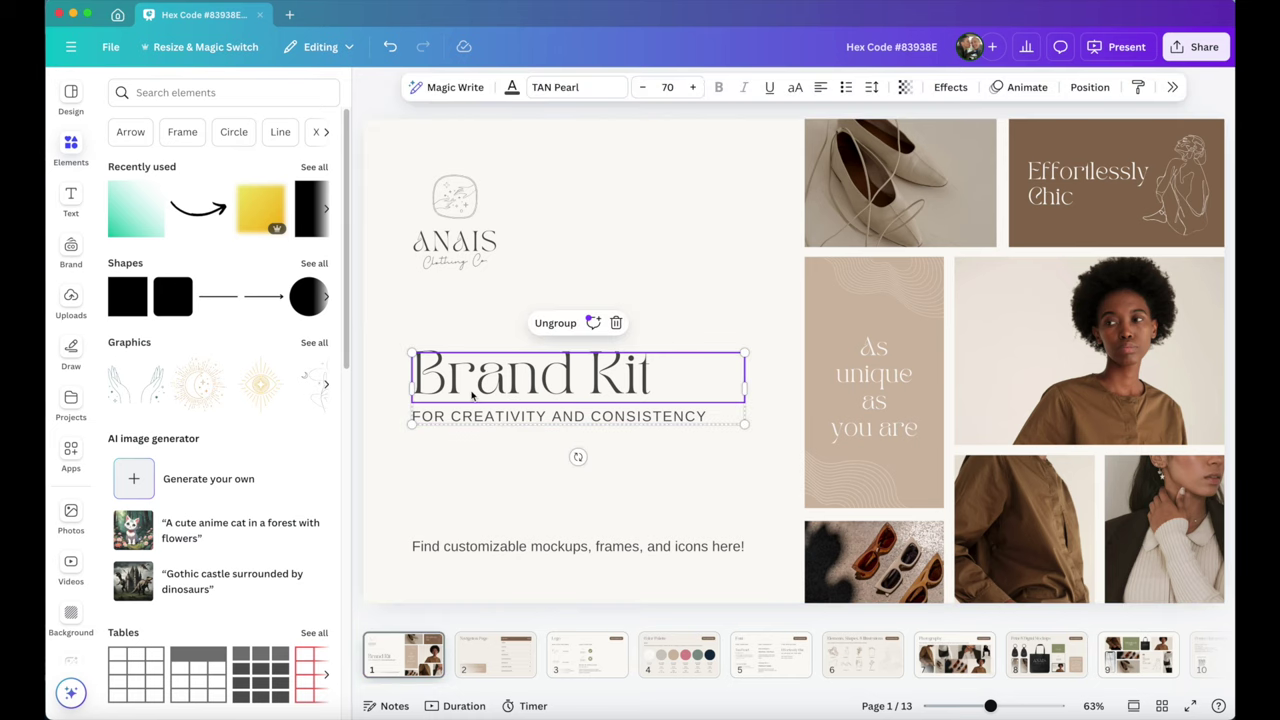
double_click(446, 383)
key("Escape")
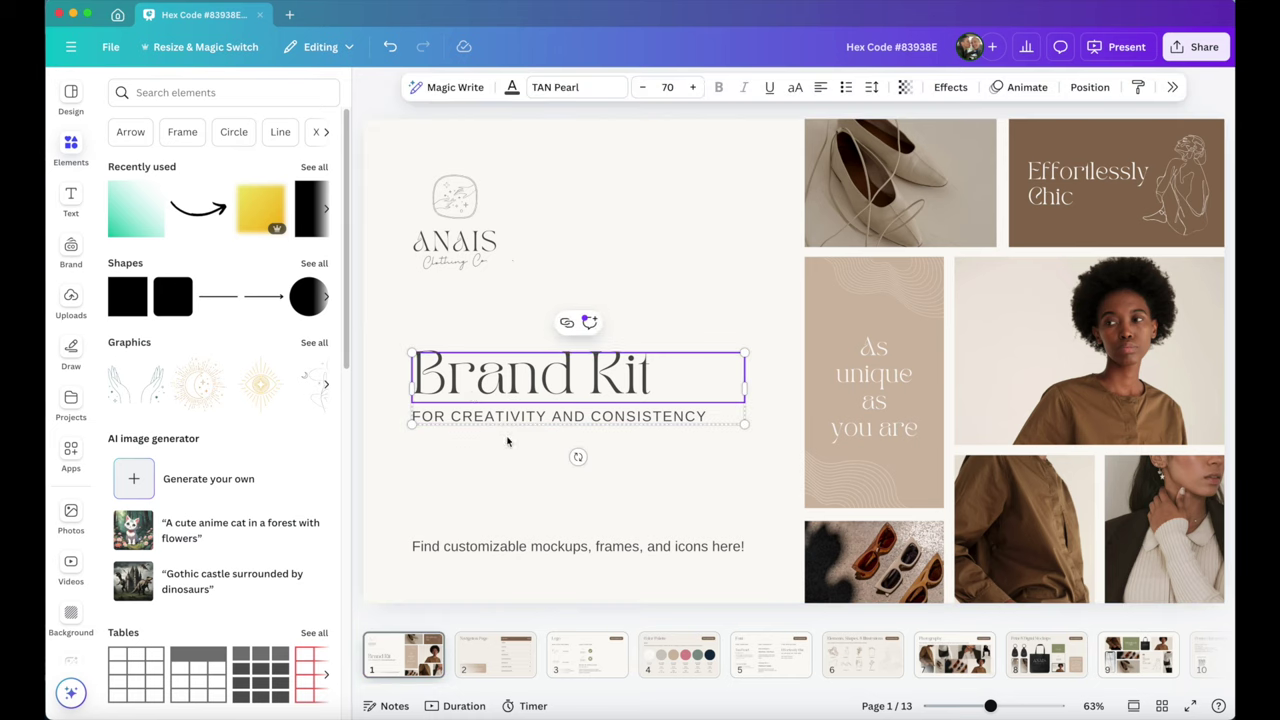
key("Escape")
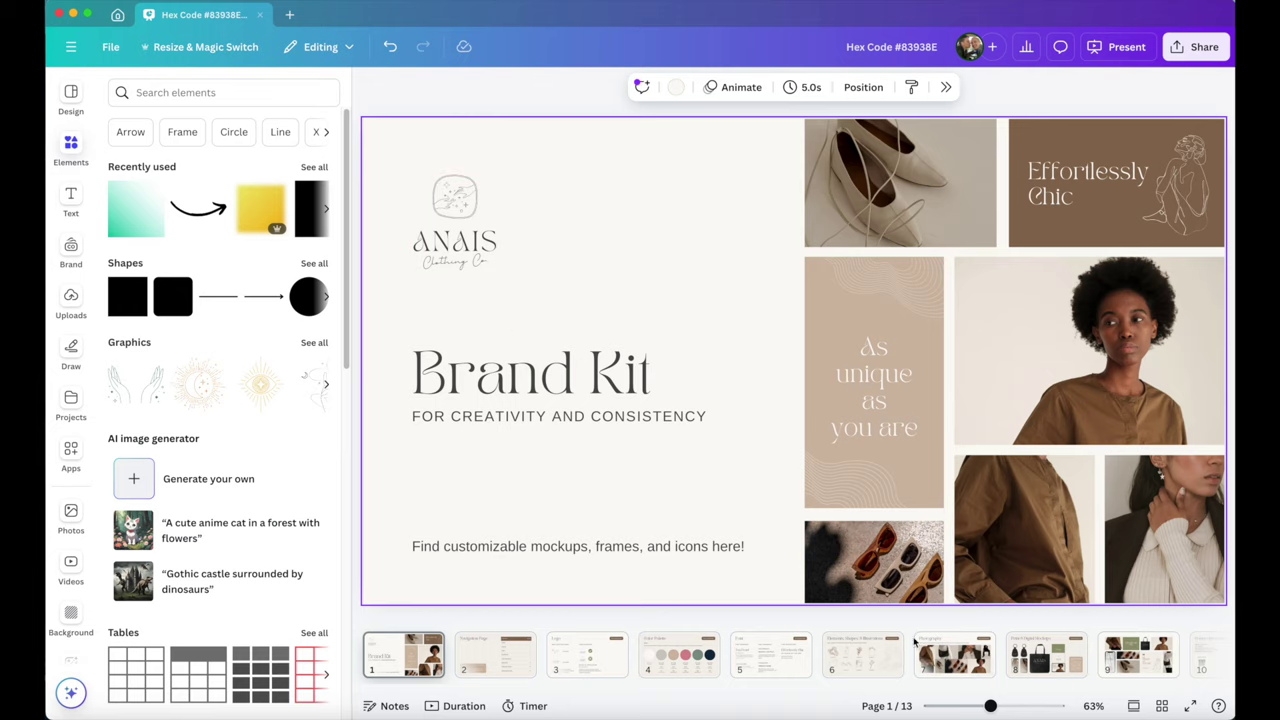
left_click_drag(990, 706, 948, 707)
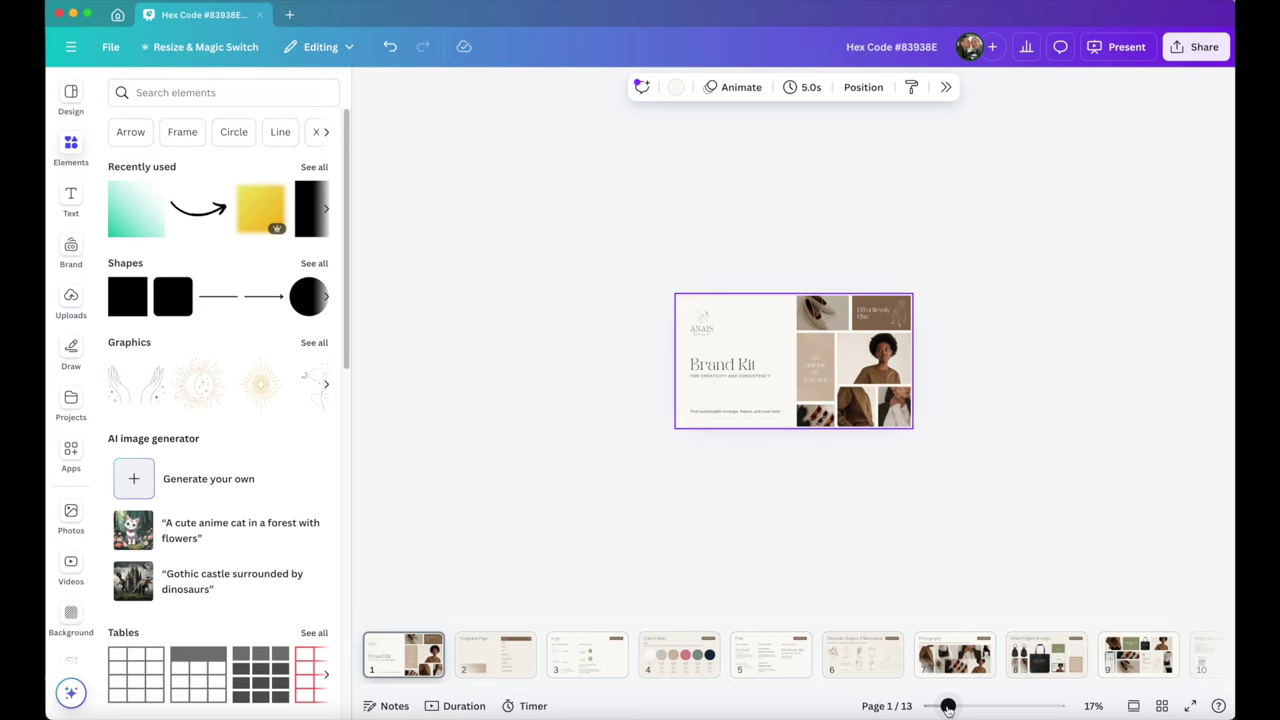
left_click_drag(948, 707, 952, 707)
left_click_drag(952, 706, 985, 706)
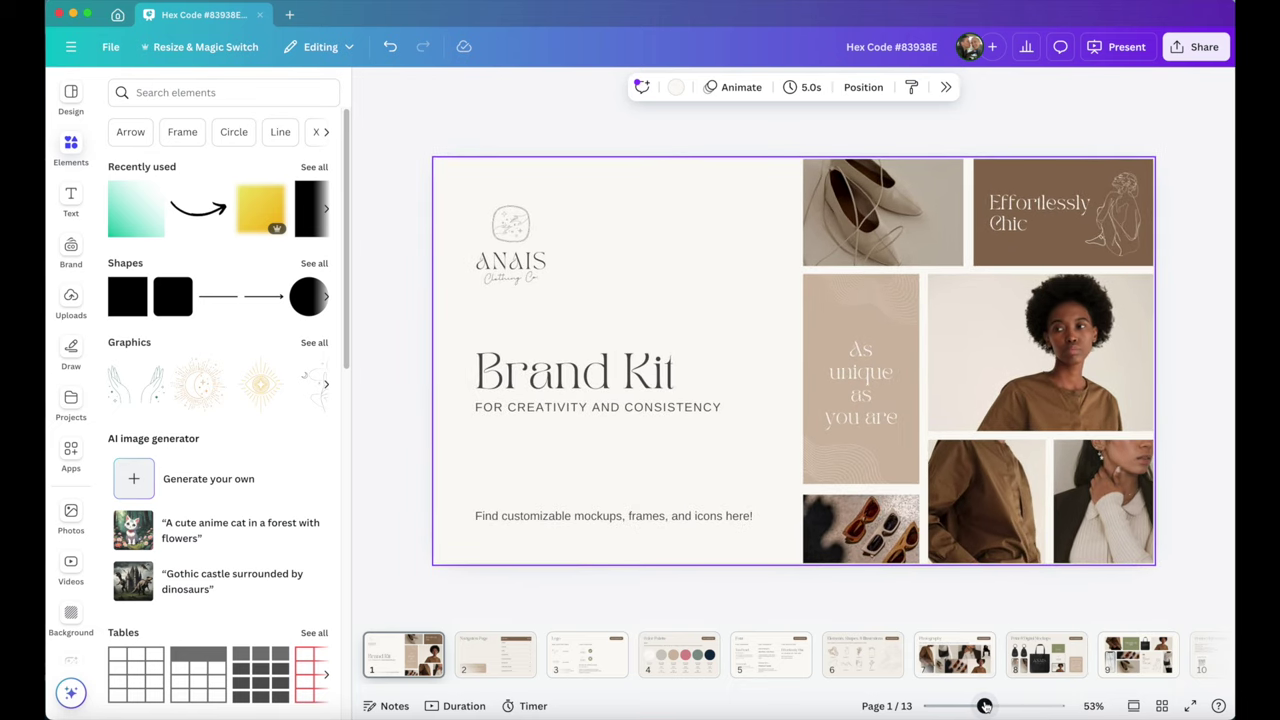
mouse_move(985, 706)
left_mouse_down()
mouse_move(998, 706)
mouse_move(986, 706)
left_mouse_up()
- Paste the Bloom & Wick logo over the ANAIS logo, shrink it, then move to the Navigation Page
key("ctrl+v")
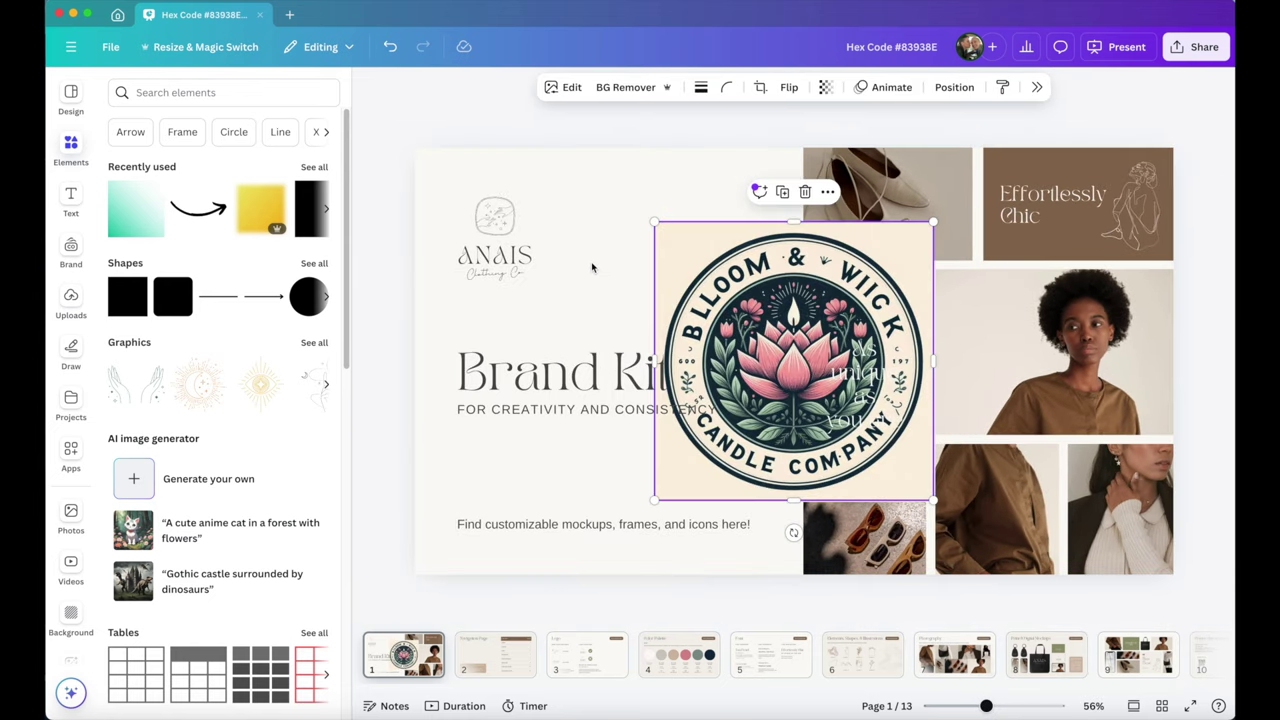
left_click(499, 240)
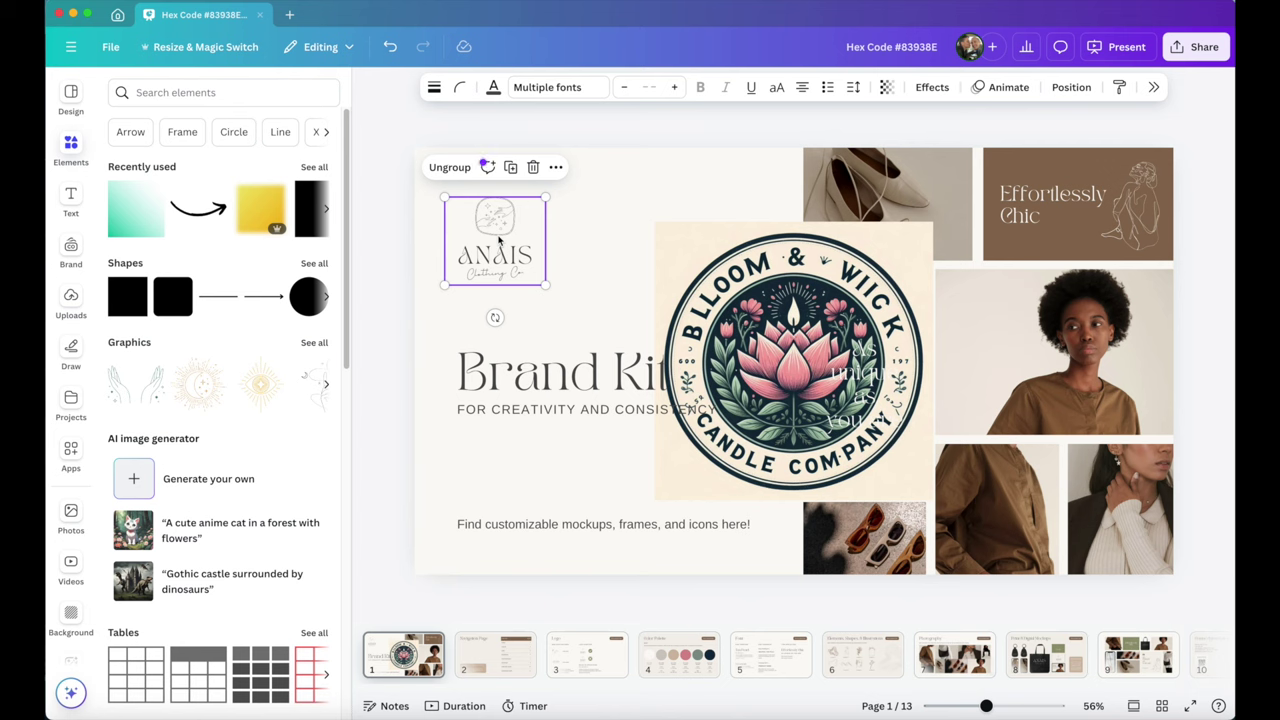
left_click(600, 280)
left_click_drag(729, 298, 503, 232)
left_click_drag(699, 408, 621, 327)
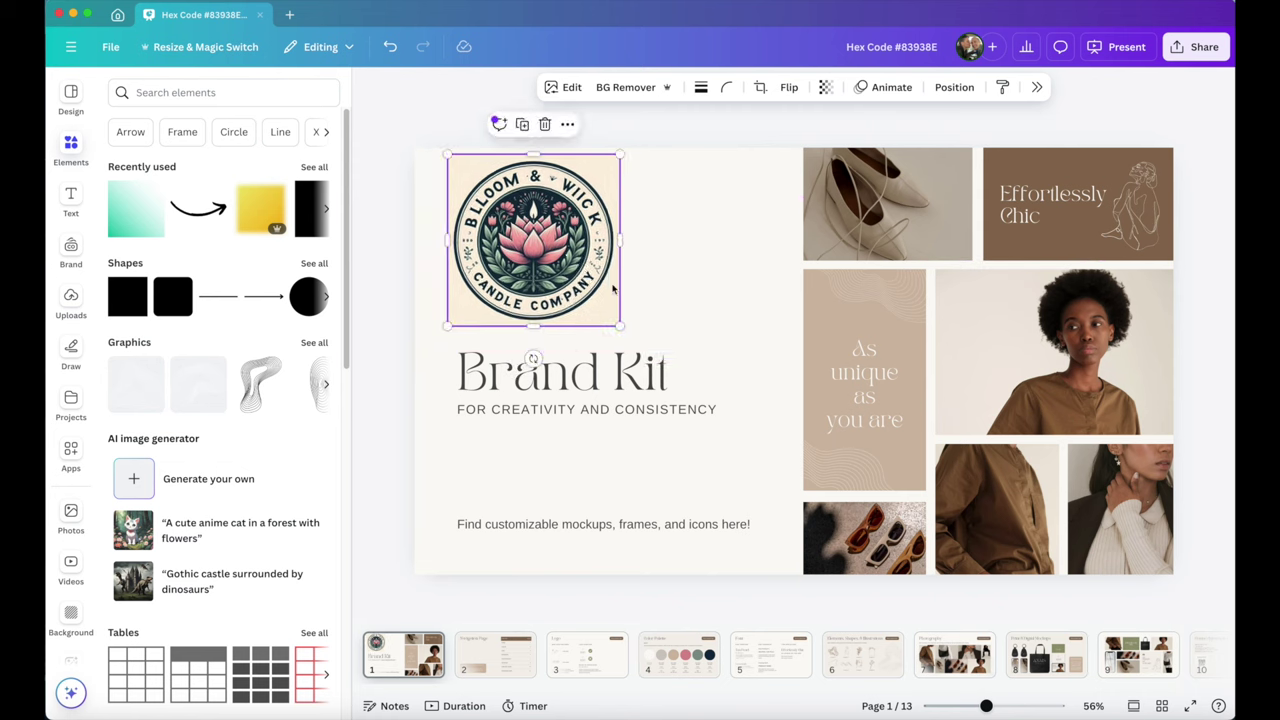
left_click(801, 293)
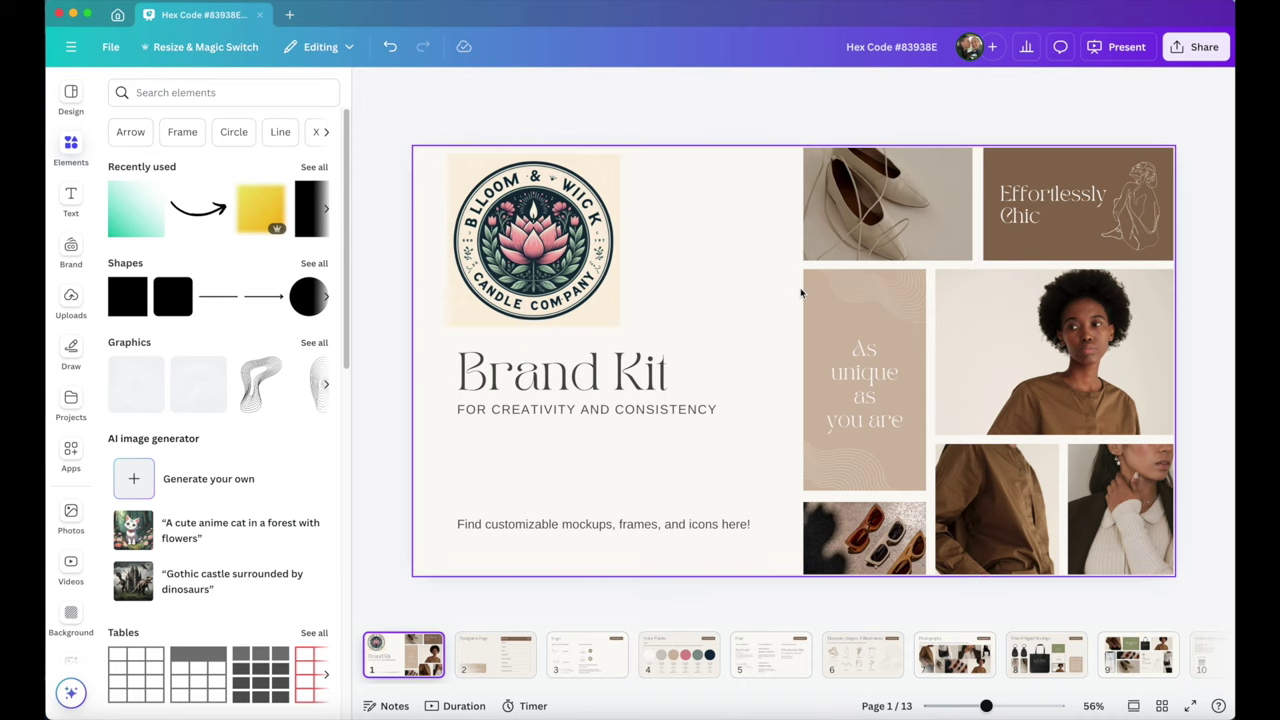
left_click(493, 660)
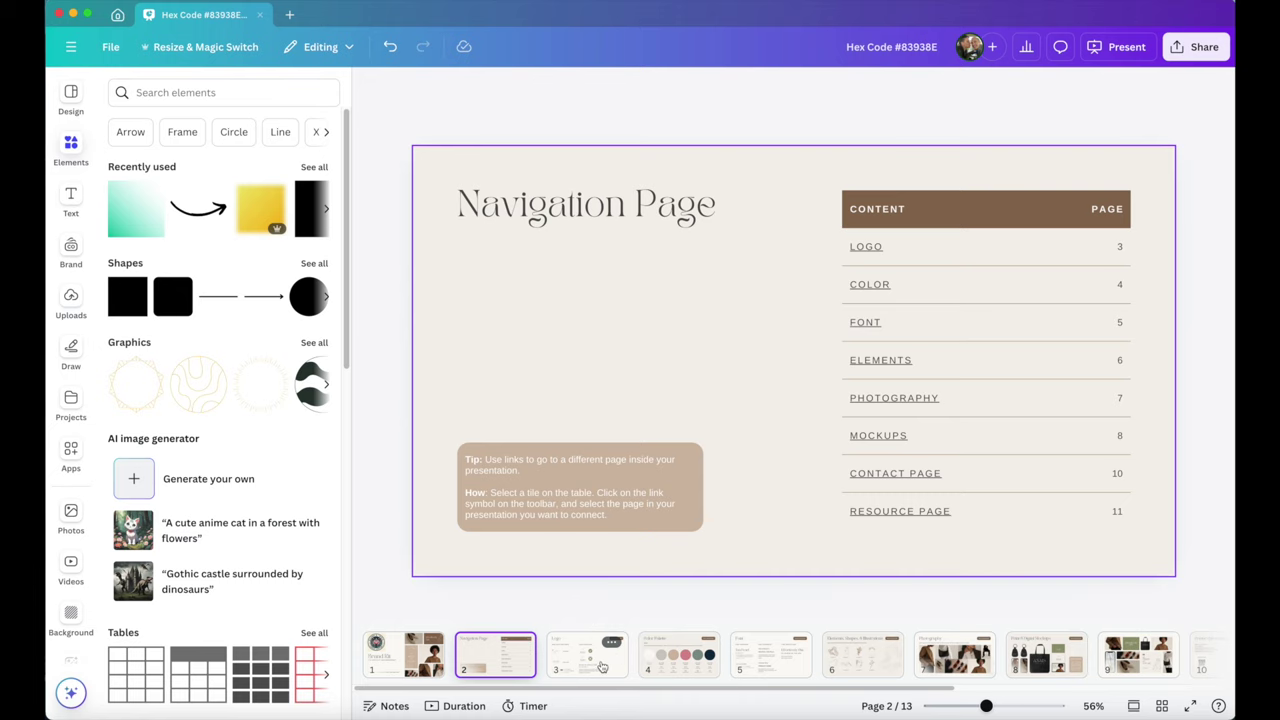
- Switch to page 3, the Logo slide with main logo features and logo variations
left_click(602, 667)
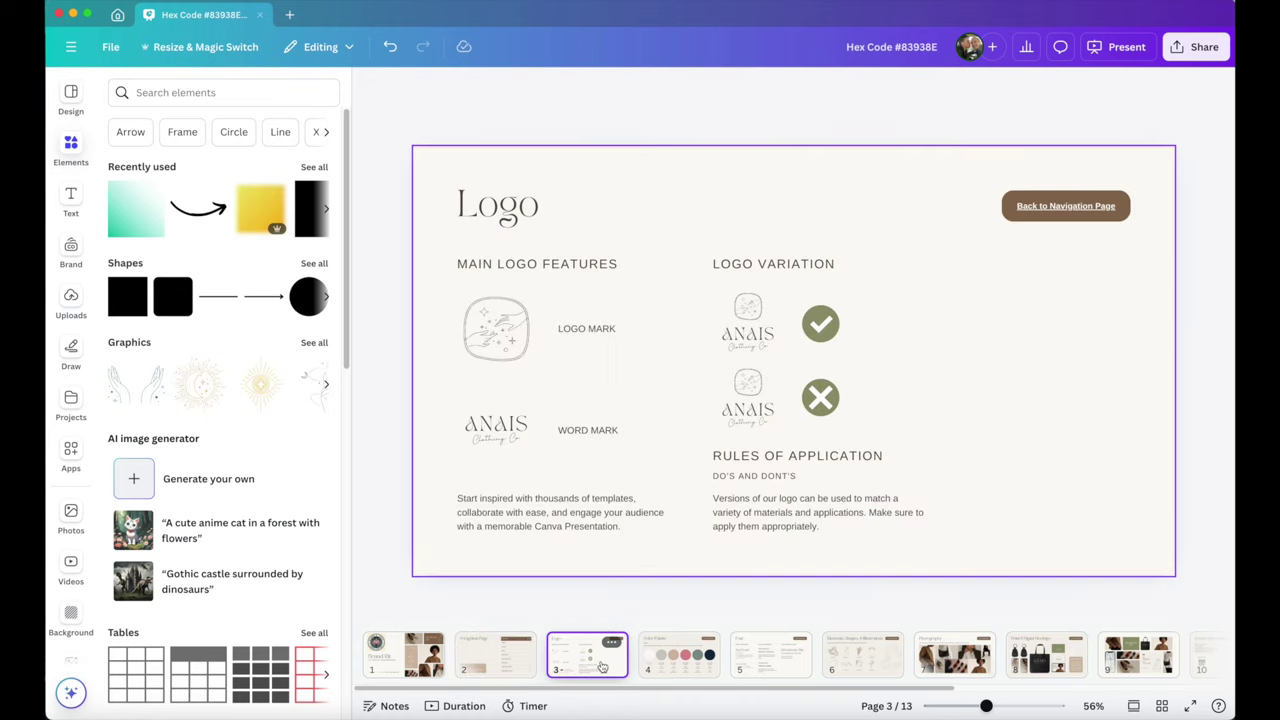